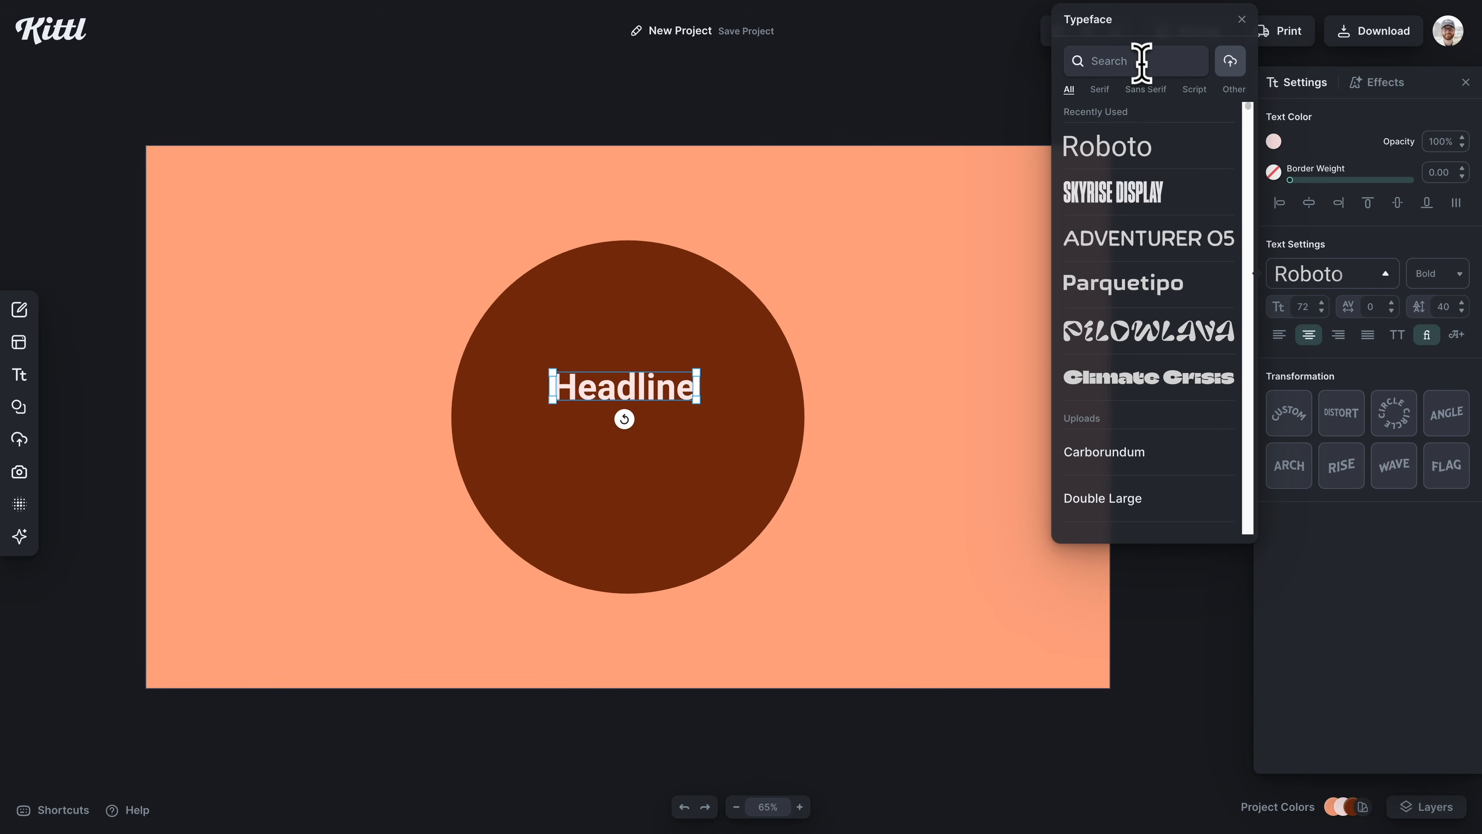
Step: Search the typefaces for "bub", set the Headline text in the Dressed font and enlarge it across the brown circle
click(1142, 60)
text(bub)
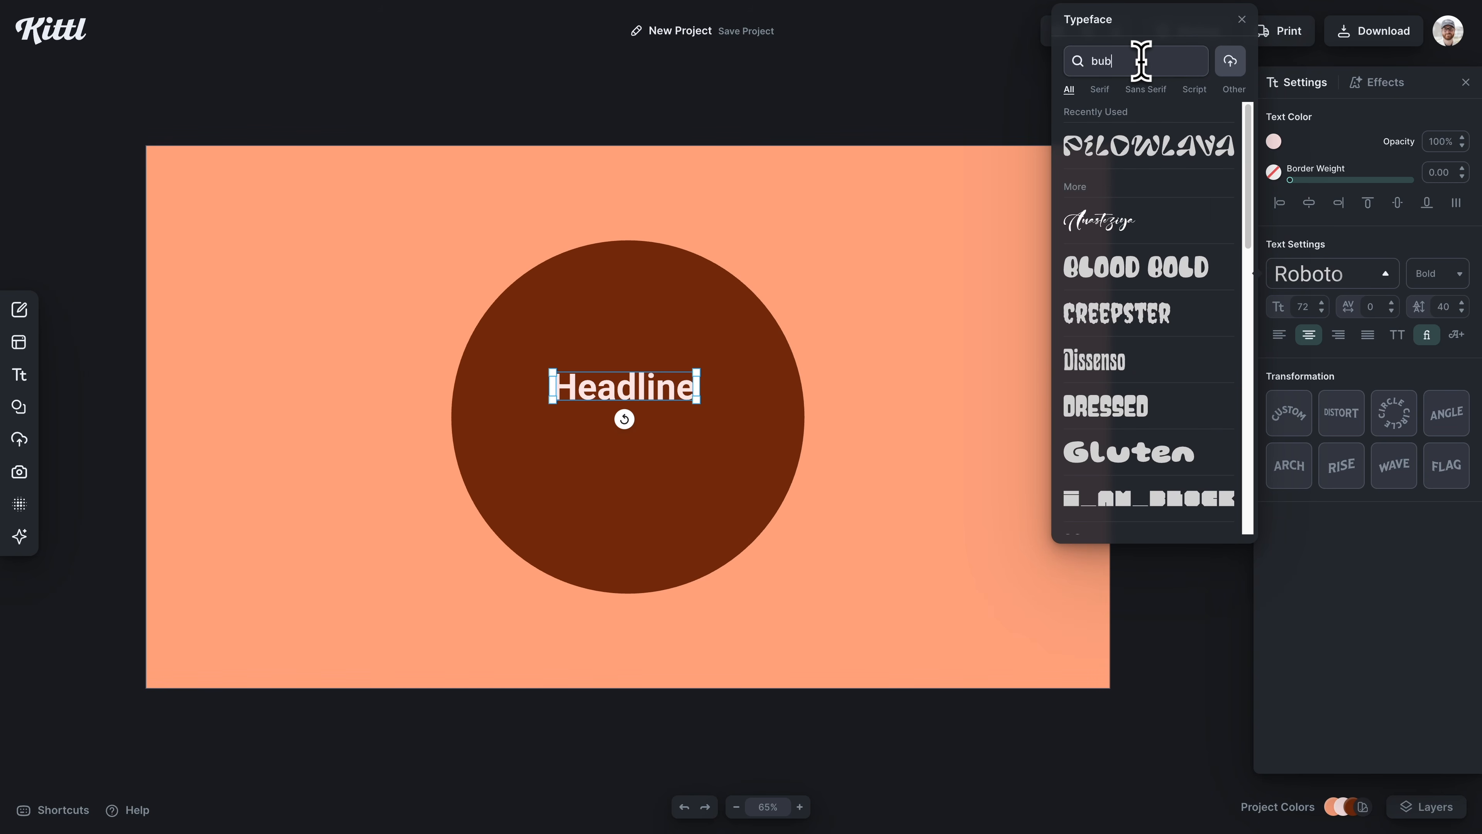
click(1131, 409)
drag(700, 391, 759, 326)
Step: Replace the headline wording with DISTORT, move it into the circle's upper half and enlarge it to size 208
double_click(725, 387)
key(super+a)
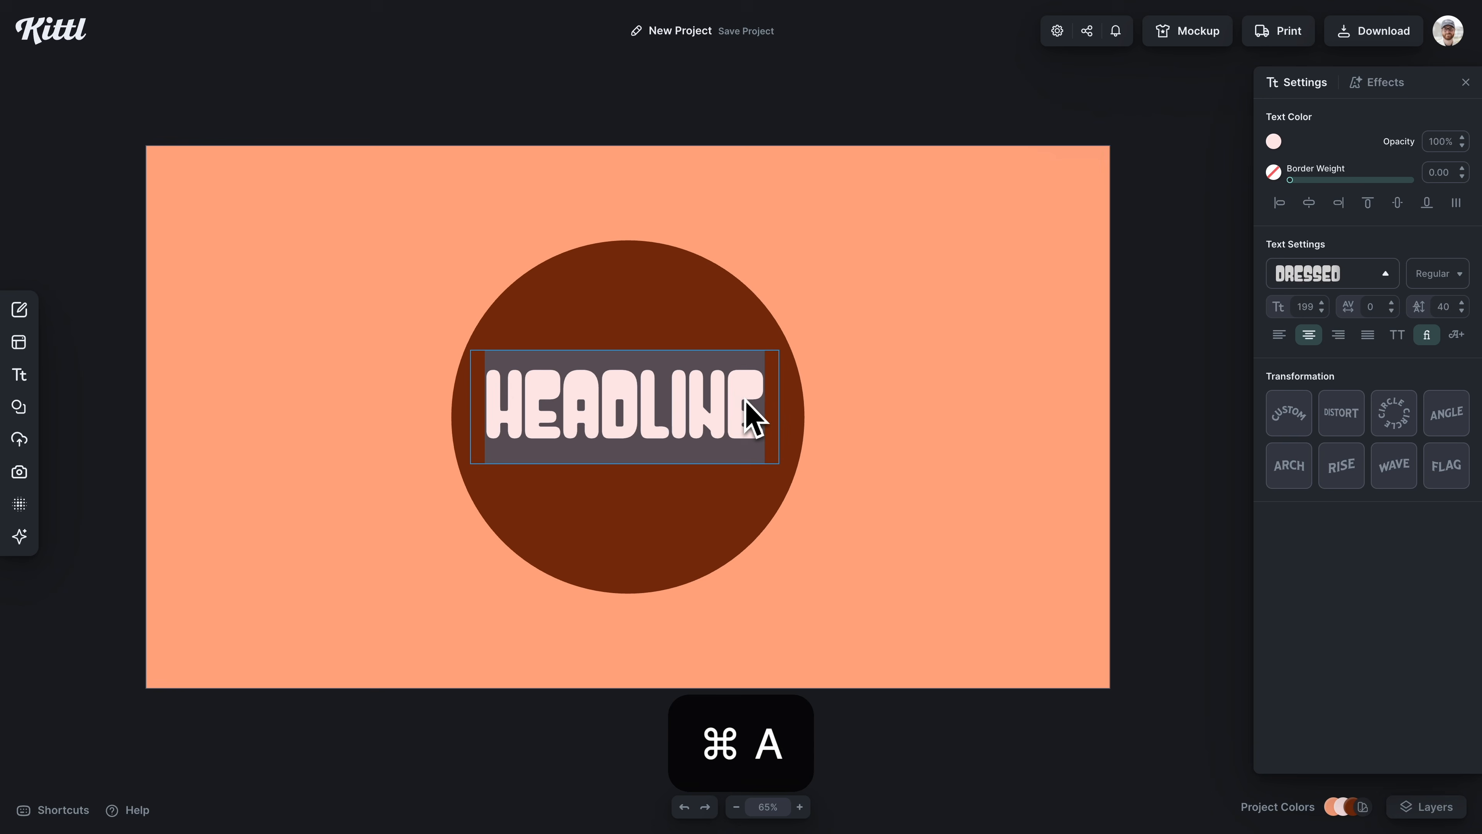
text(DISTORT)
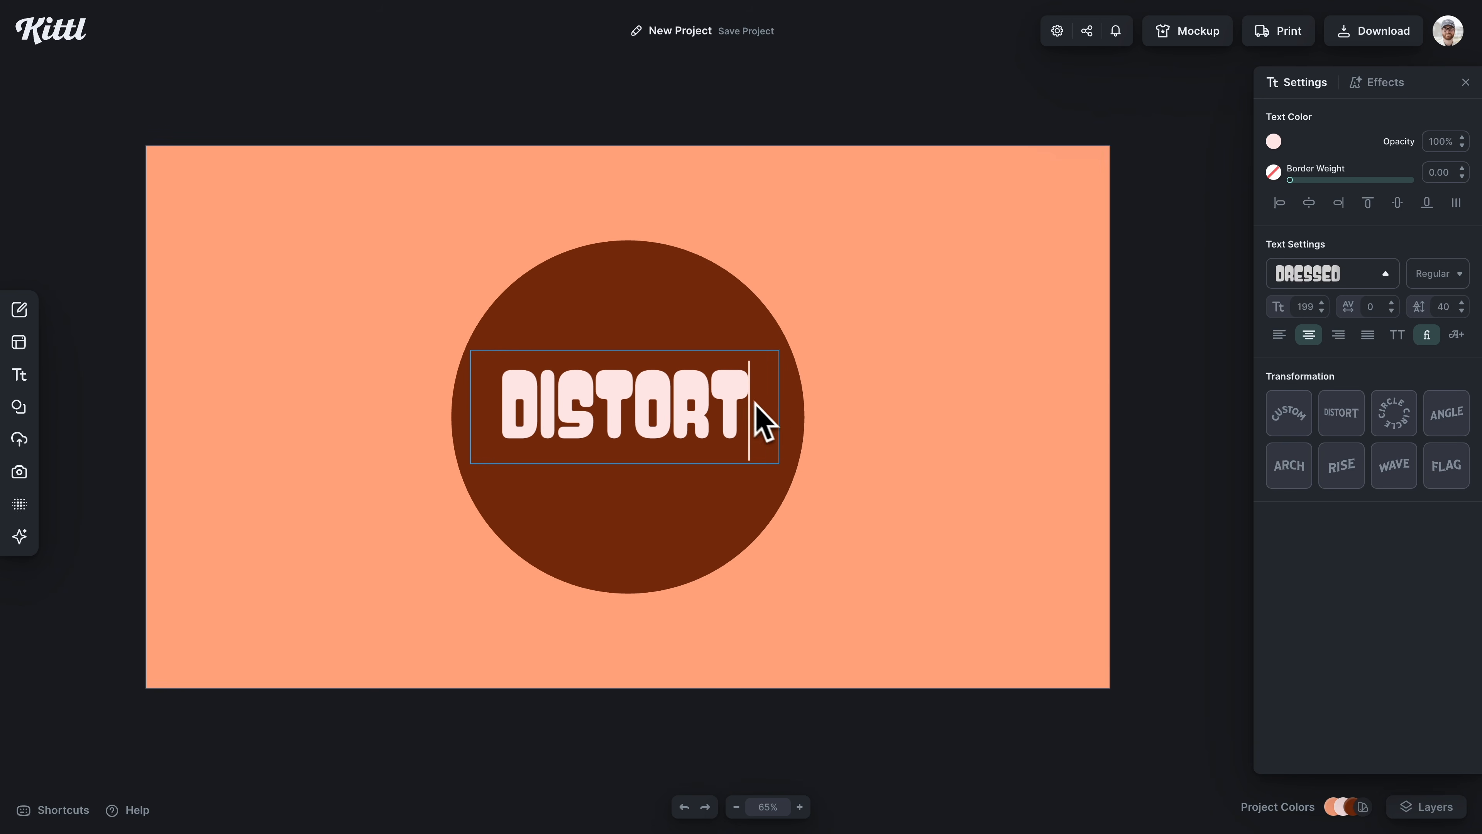
key(Escape)
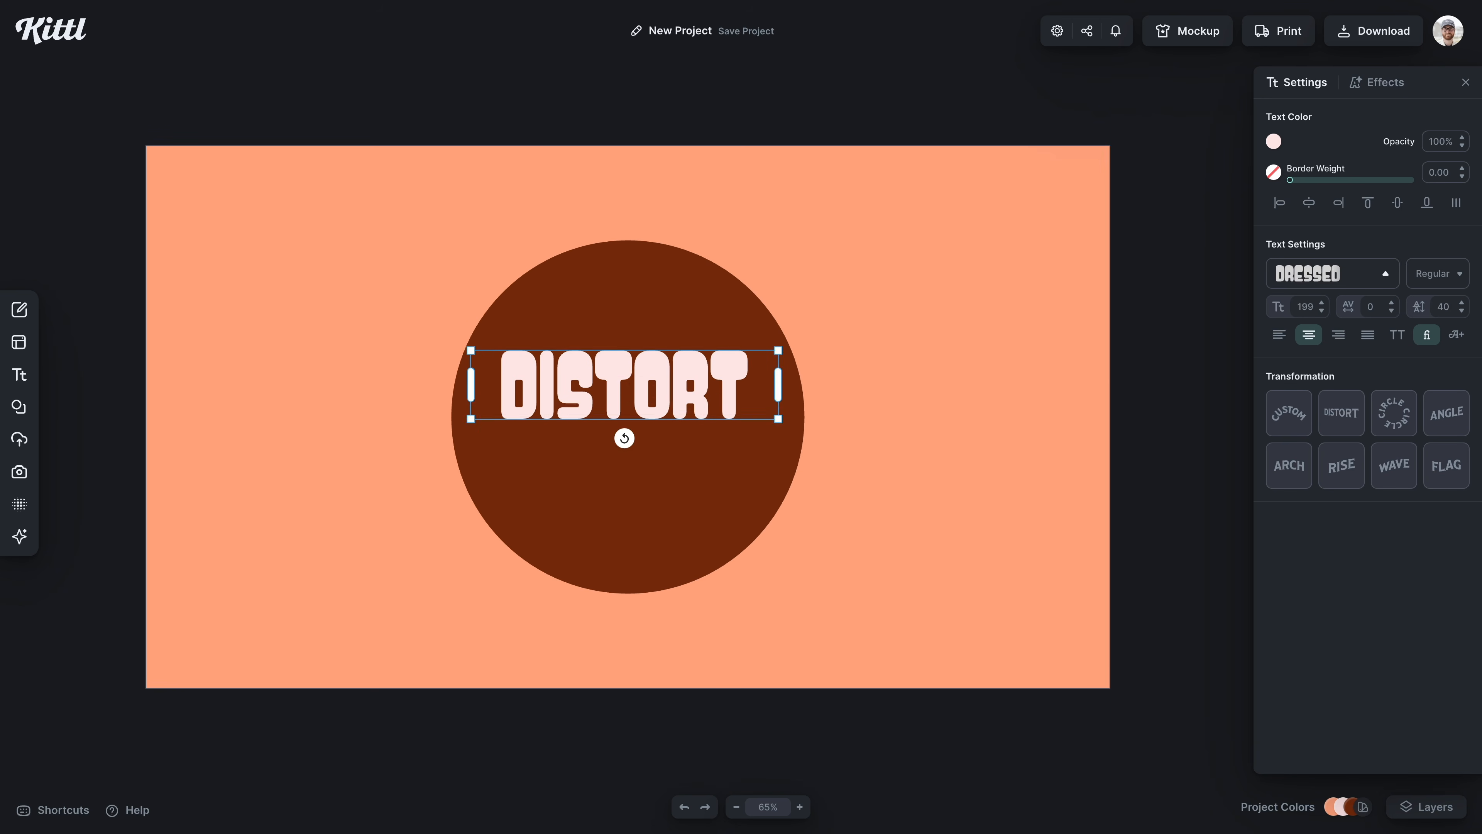
drag(647, 395, 618, 372)
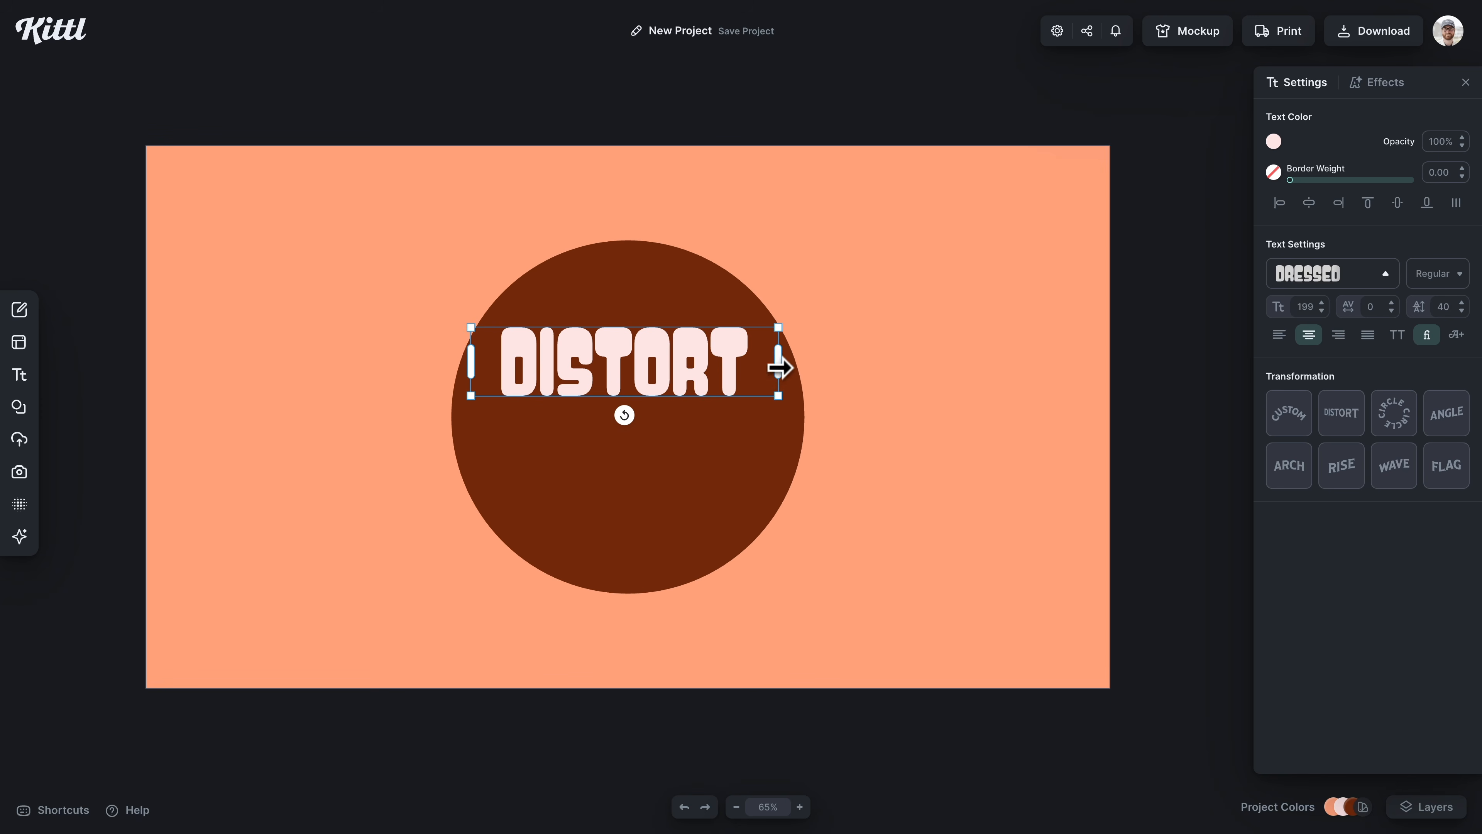
drag(775, 337, 780, 325)
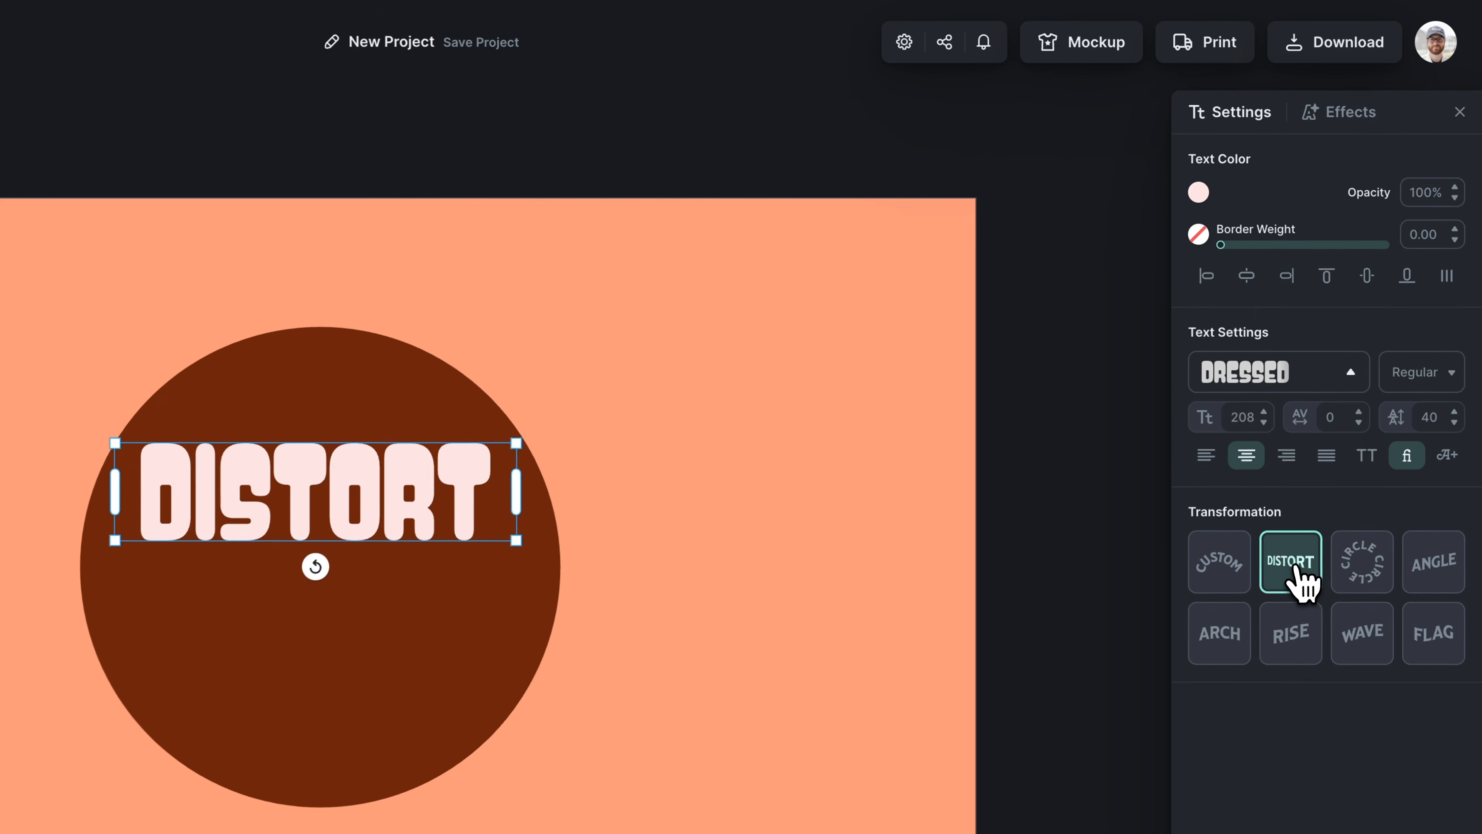
Step: Apply the Distort transformation to the DISTORT text and reshape its outline to fill the circle's upper half
click(1342, 414)
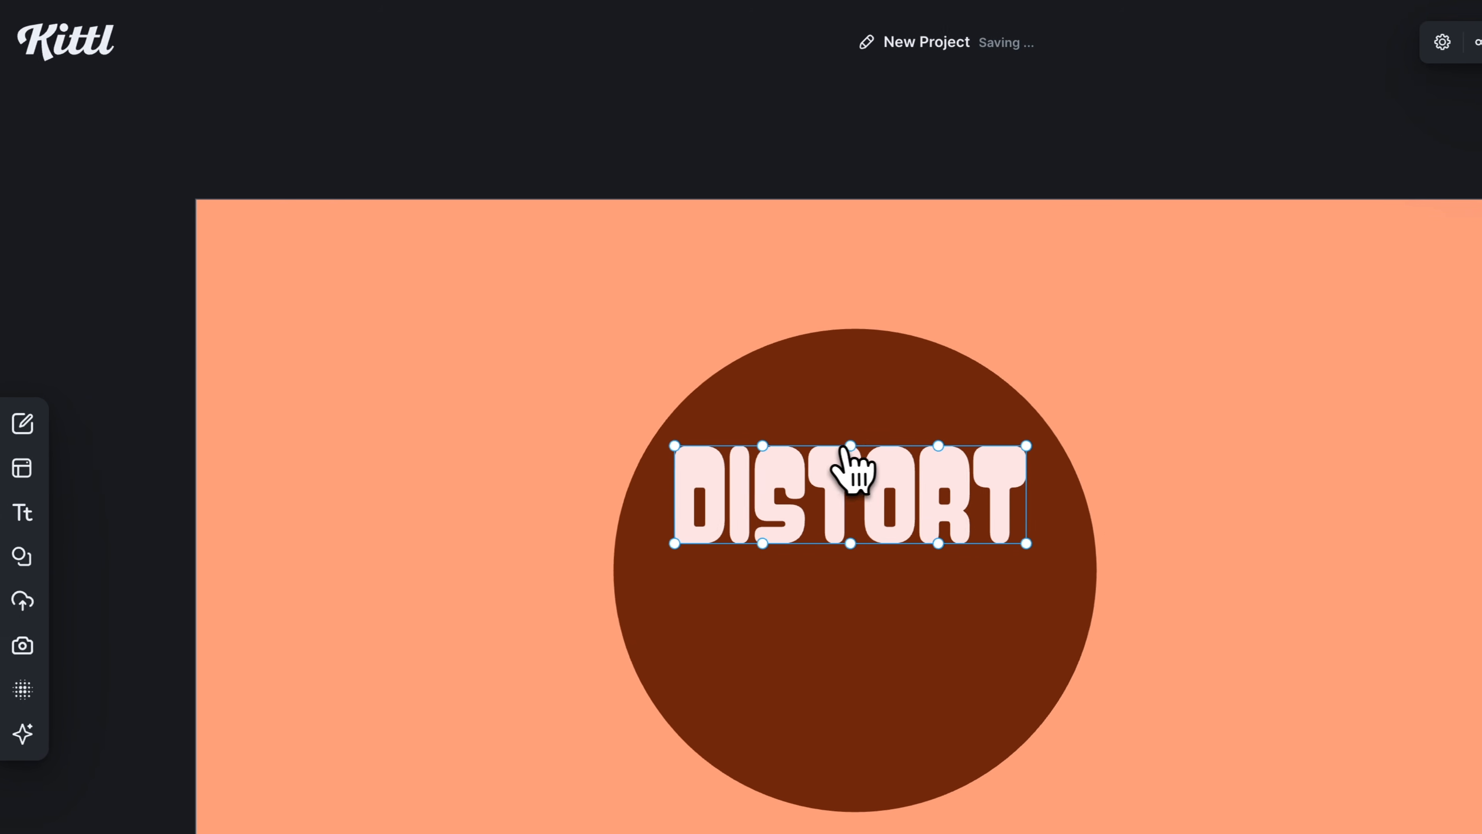
drag(855, 445, 858, 352)
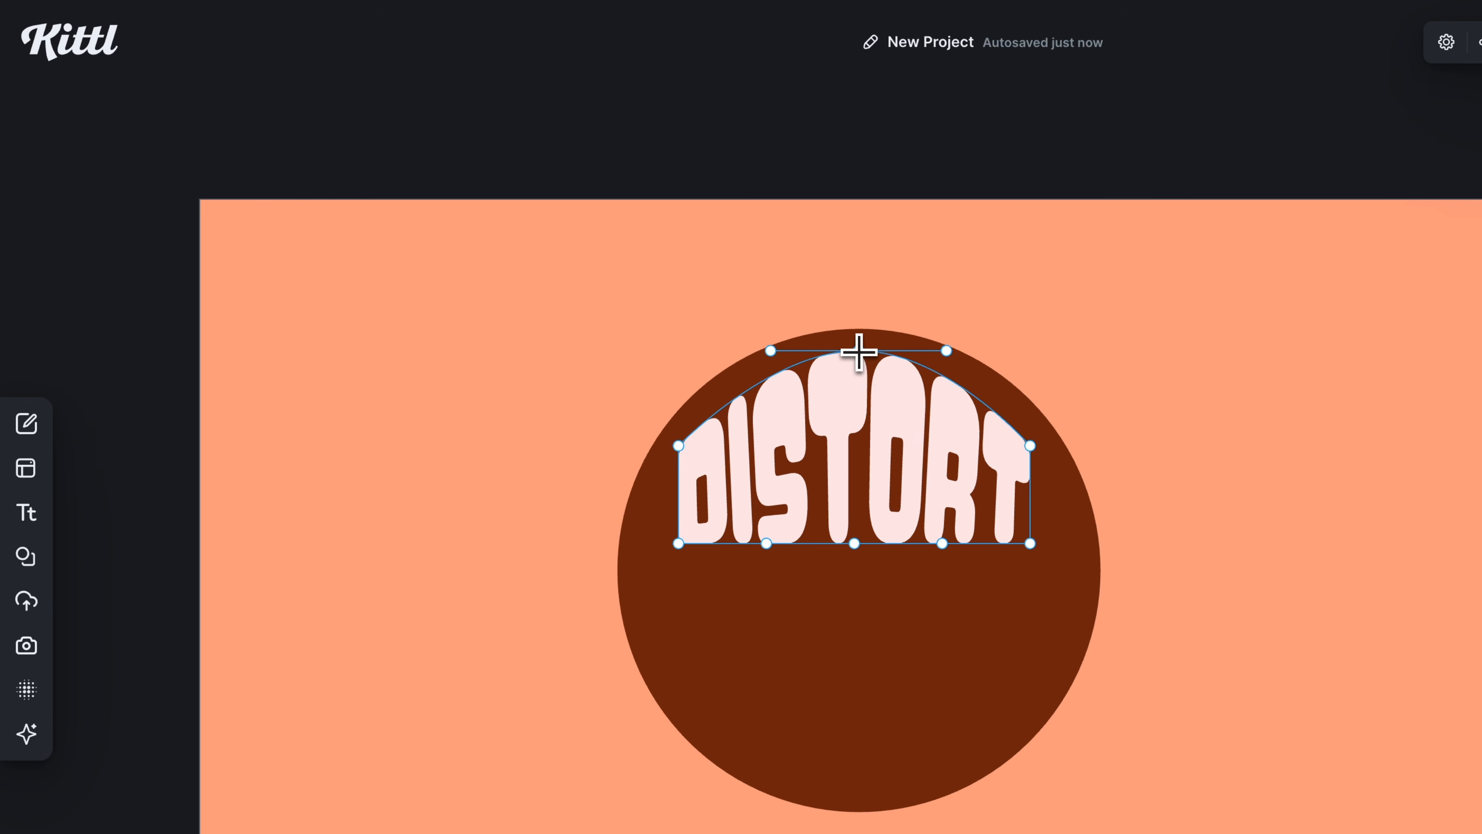
drag(1033, 445, 1042, 442)
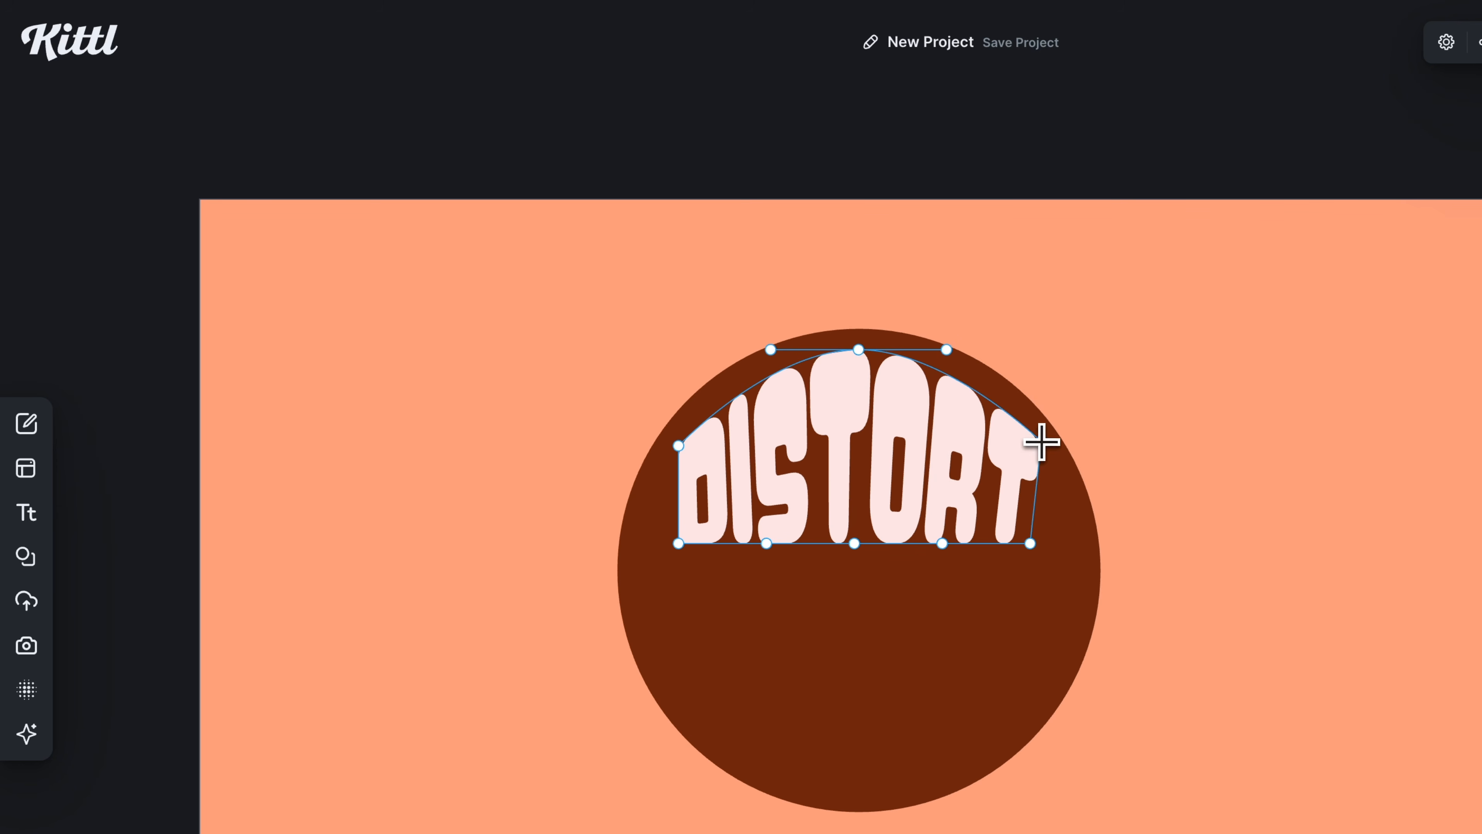
drag(1034, 547, 1080, 559)
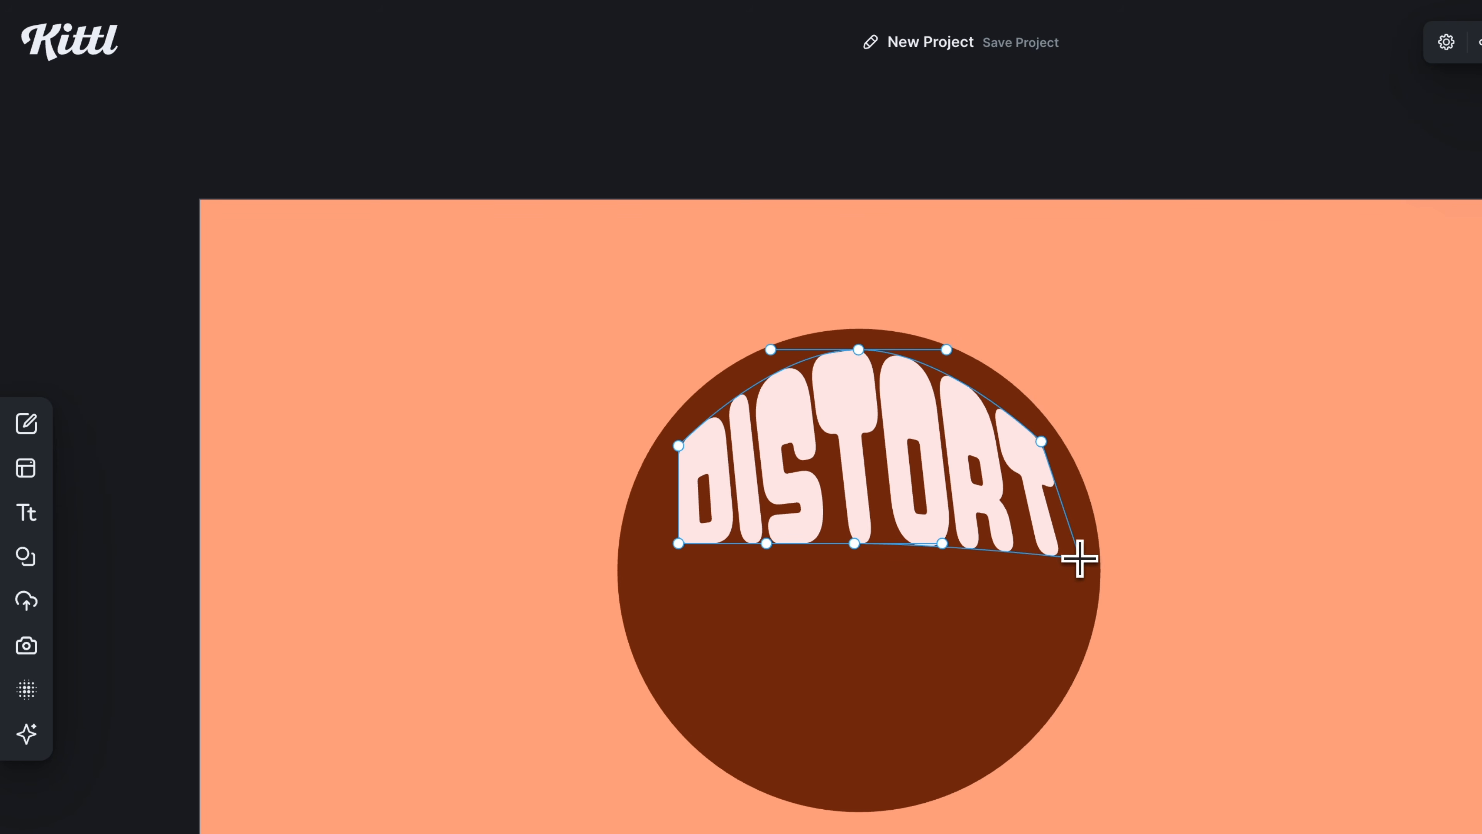
drag(678, 445, 668, 447)
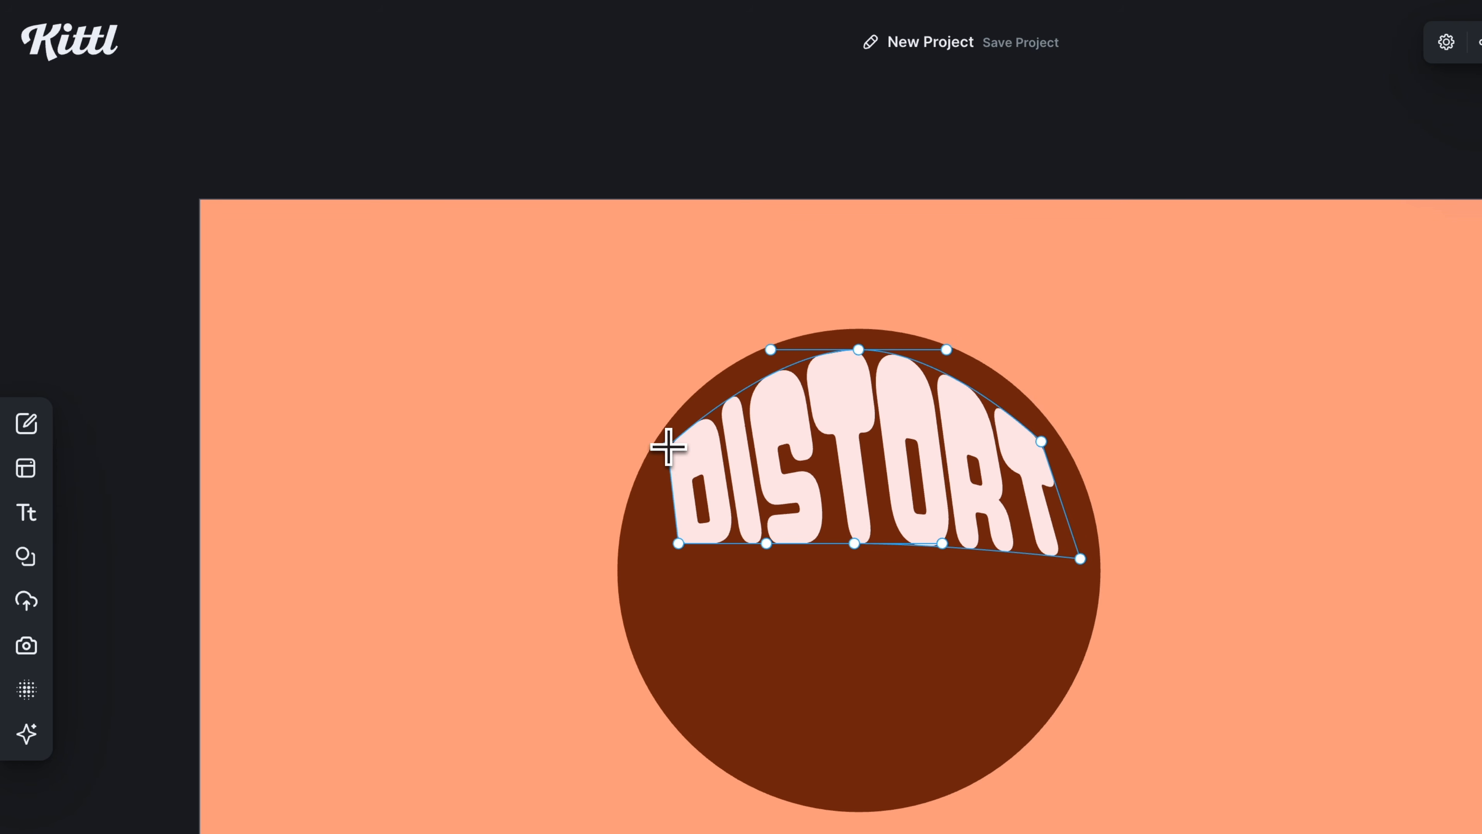
drag(678, 544, 637, 562)
drag(854, 544, 853, 561)
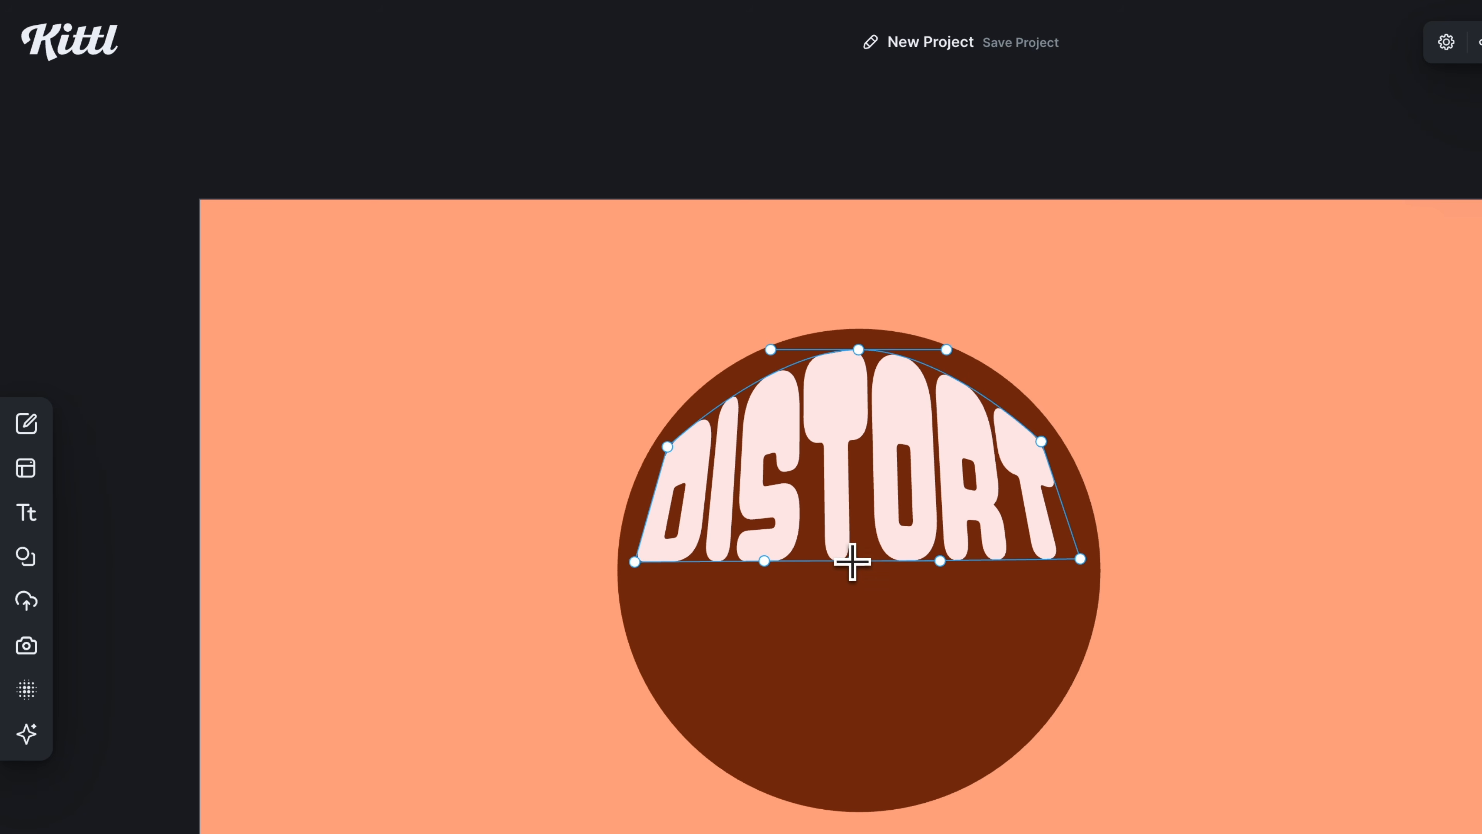
drag(951, 355, 988, 346)
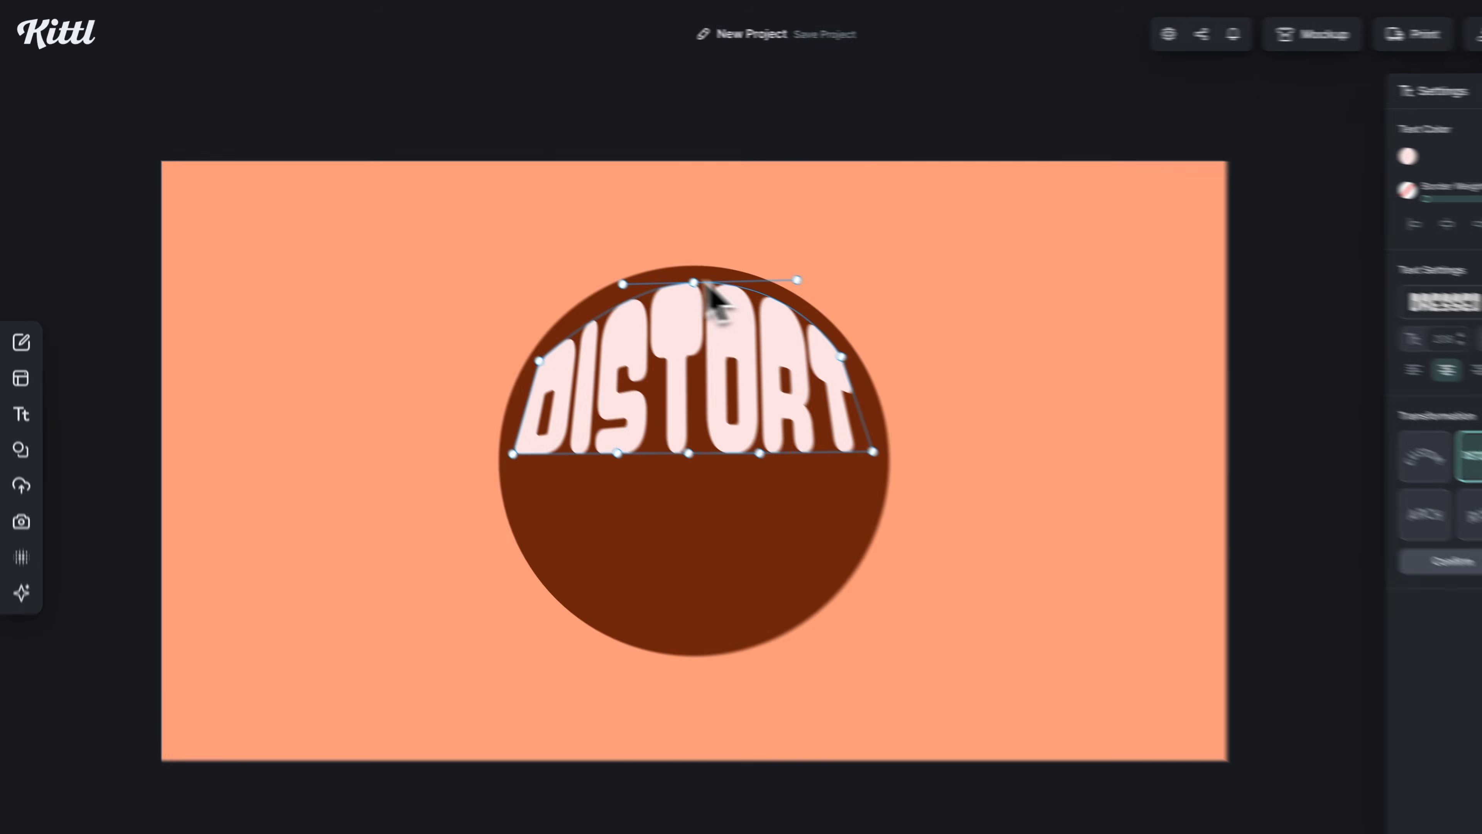
drag(623, 283, 590, 280)
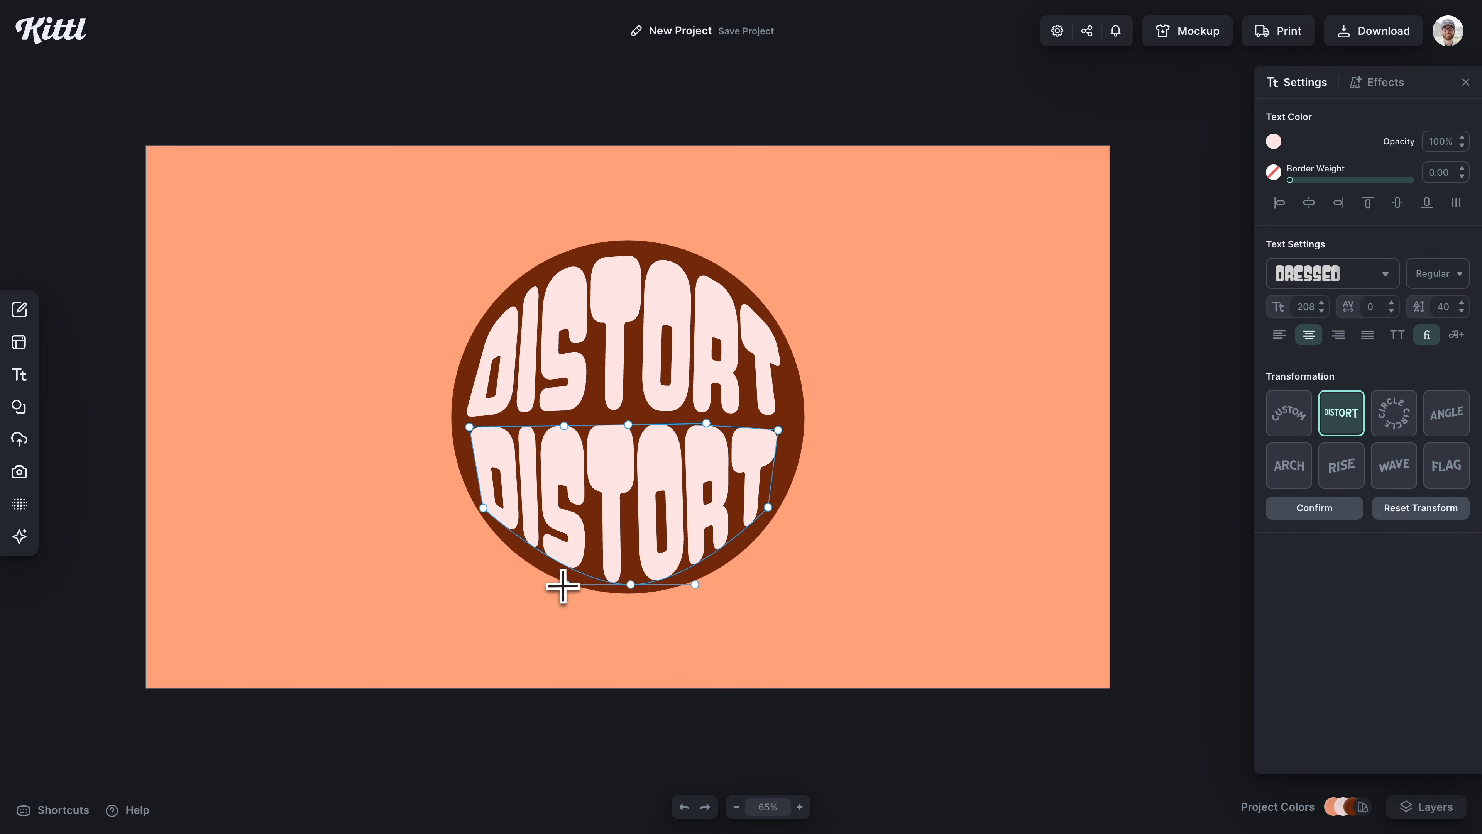
Step: Widen the lower curve and adjust the corner of the lower DISTORT copy to fit the circle's lower half
drag(565, 584, 537, 582)
drag(699, 588, 730, 581)
drag(770, 507, 775, 505)
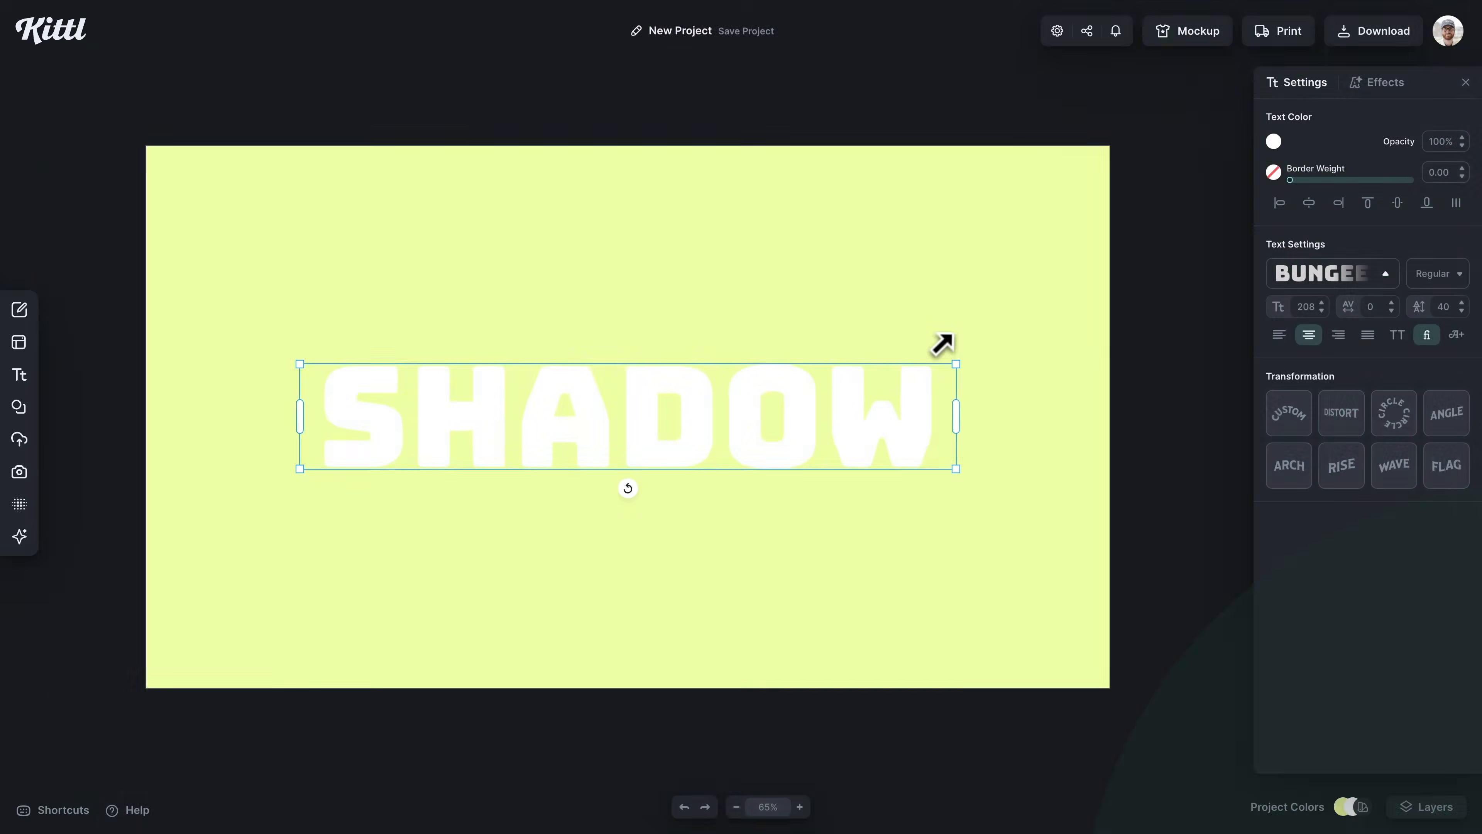
Step: Enlarge the SHADOW text to size 292 and give it a block shadow with offset 100 and angle -130°
drag(943, 345, 957, 338)
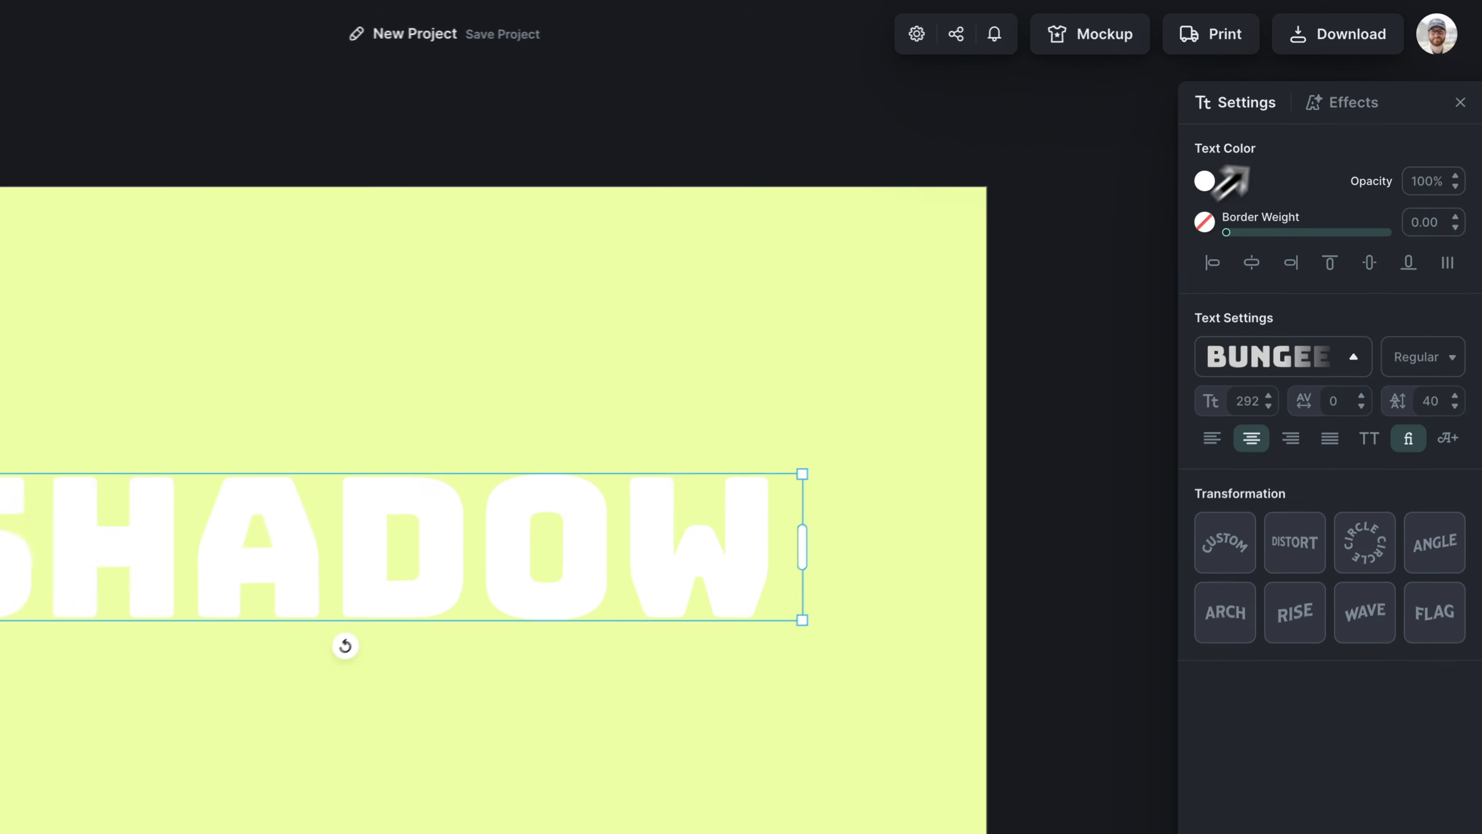
click(1369, 84)
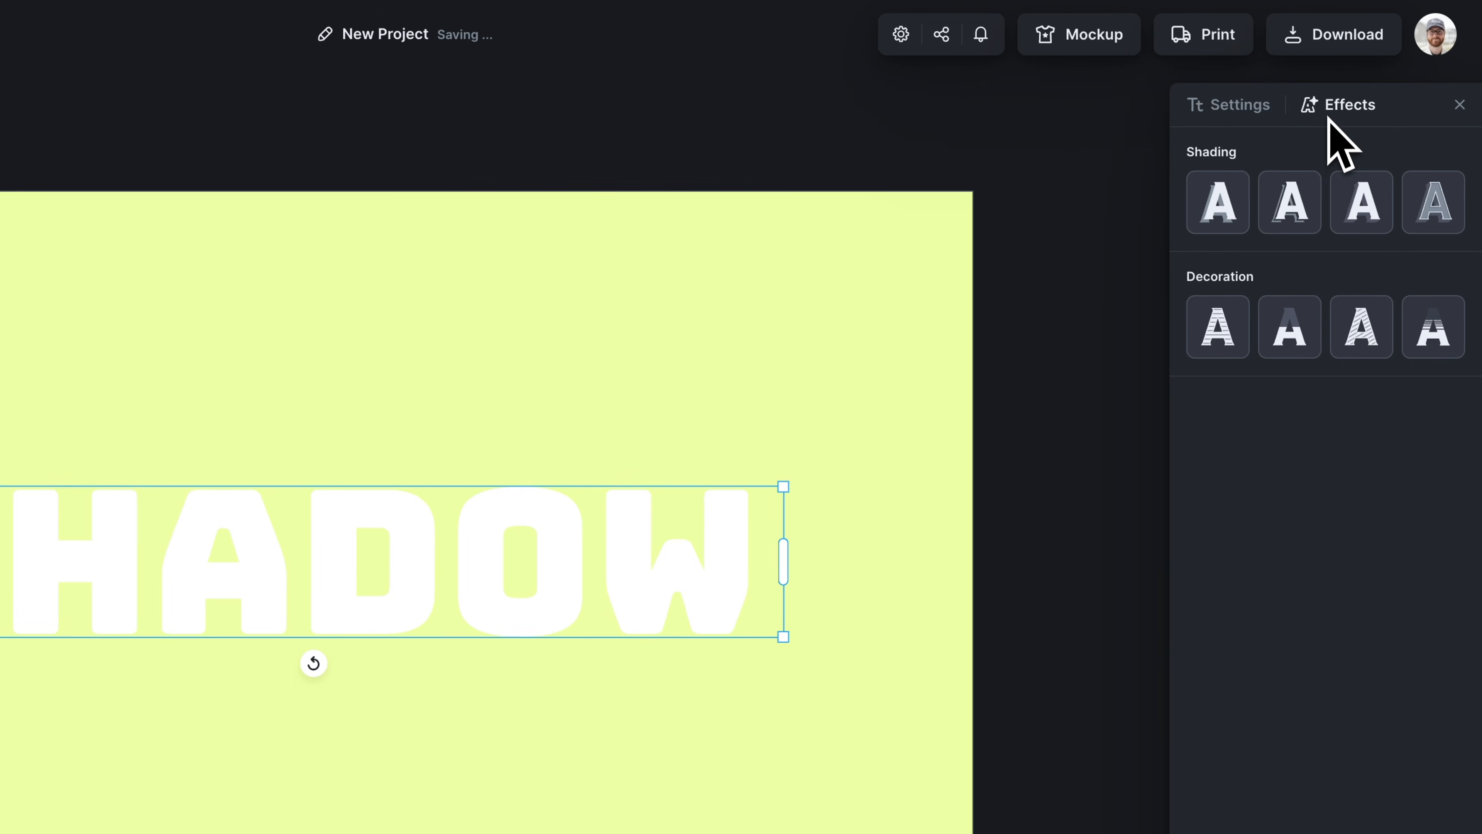
click(1355, 196)
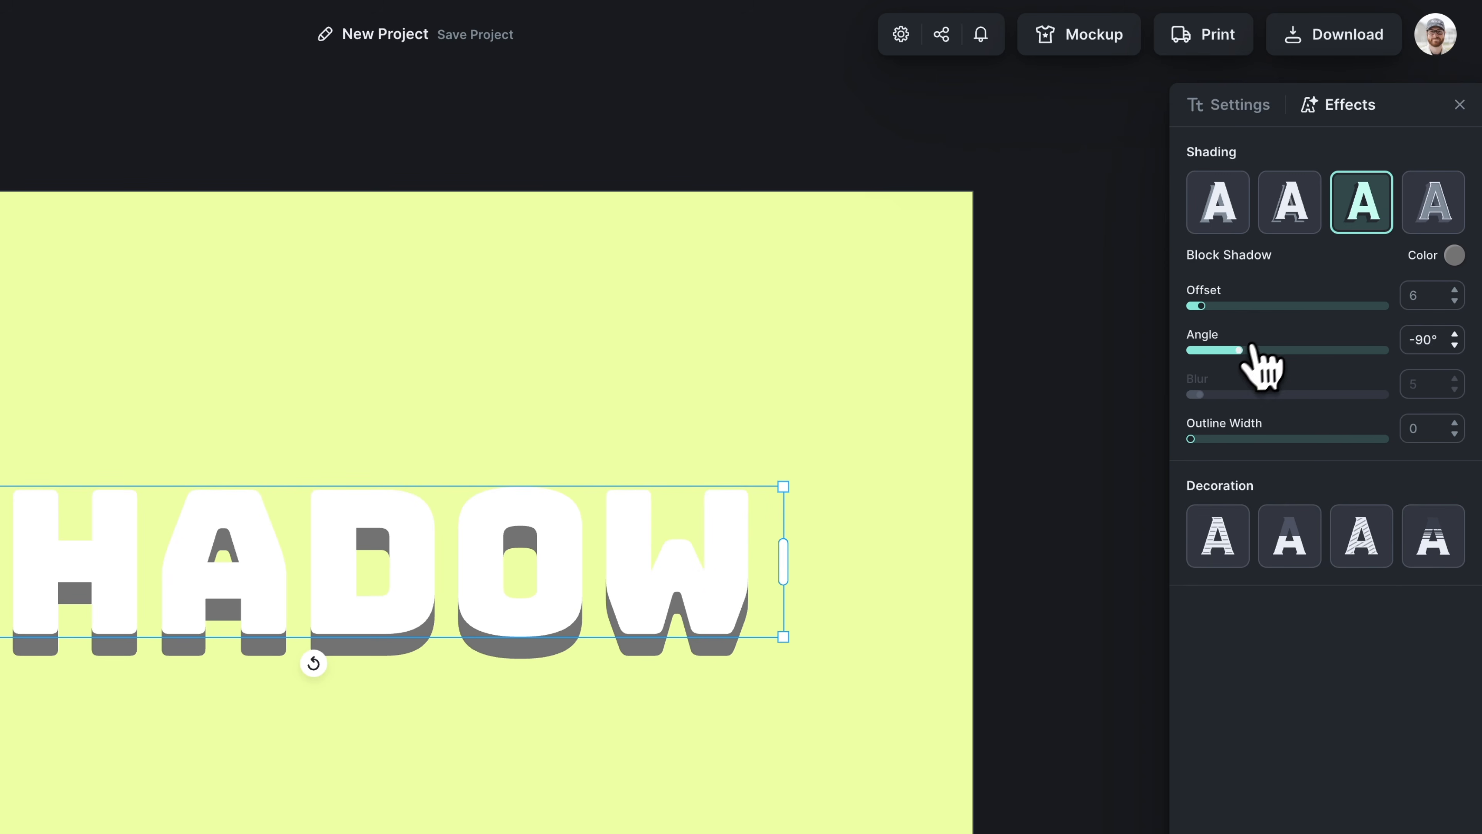
drag(1240, 353, 1383, 287)
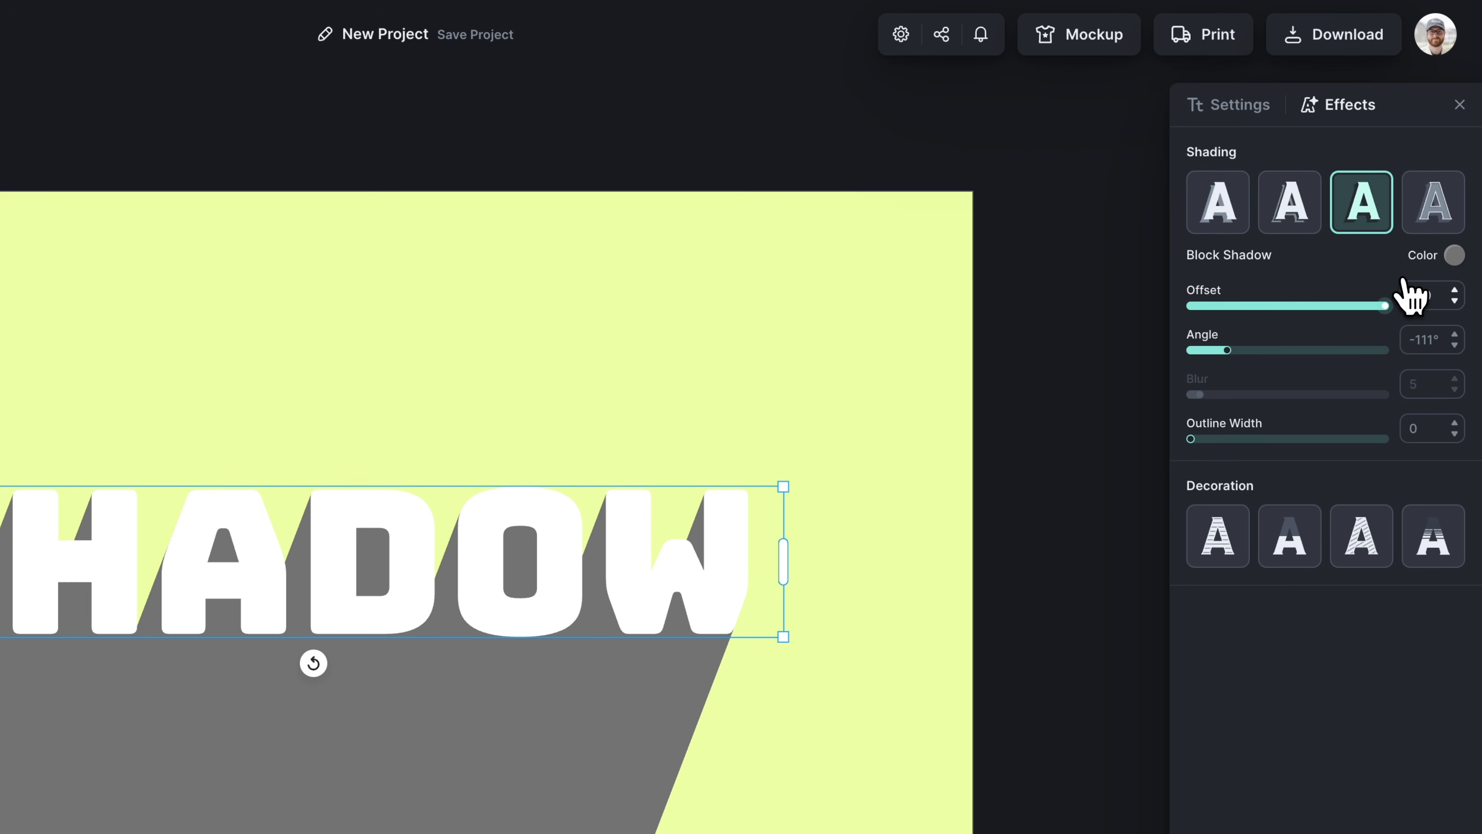
drag(1231, 354, 1220, 352)
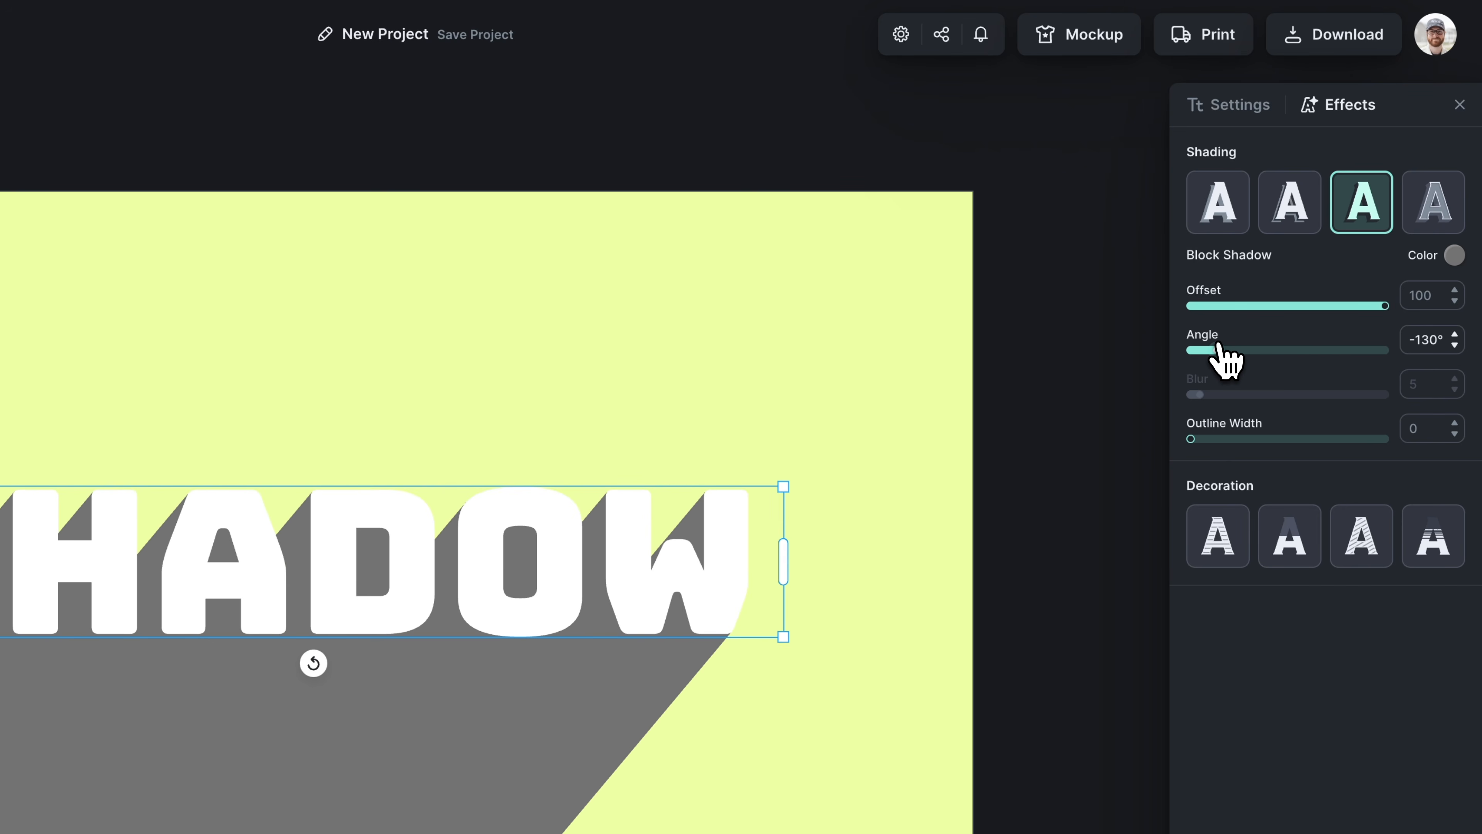
Step: Set the block shadow's outline width to 9 and enlarge the SHADOW text to span most of the artboard
click(1192, 439)
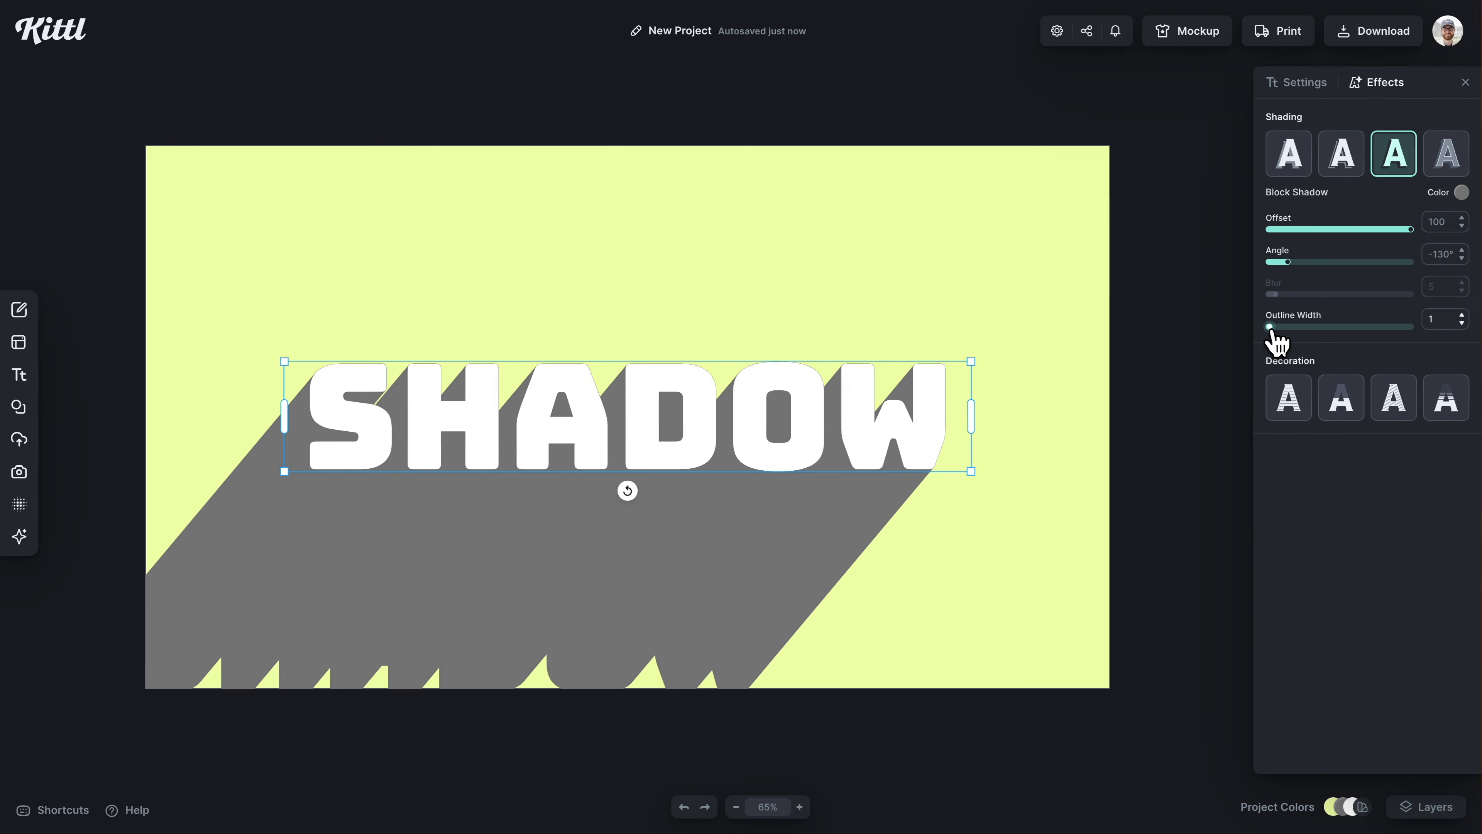
drag(1274, 330, 1286, 331)
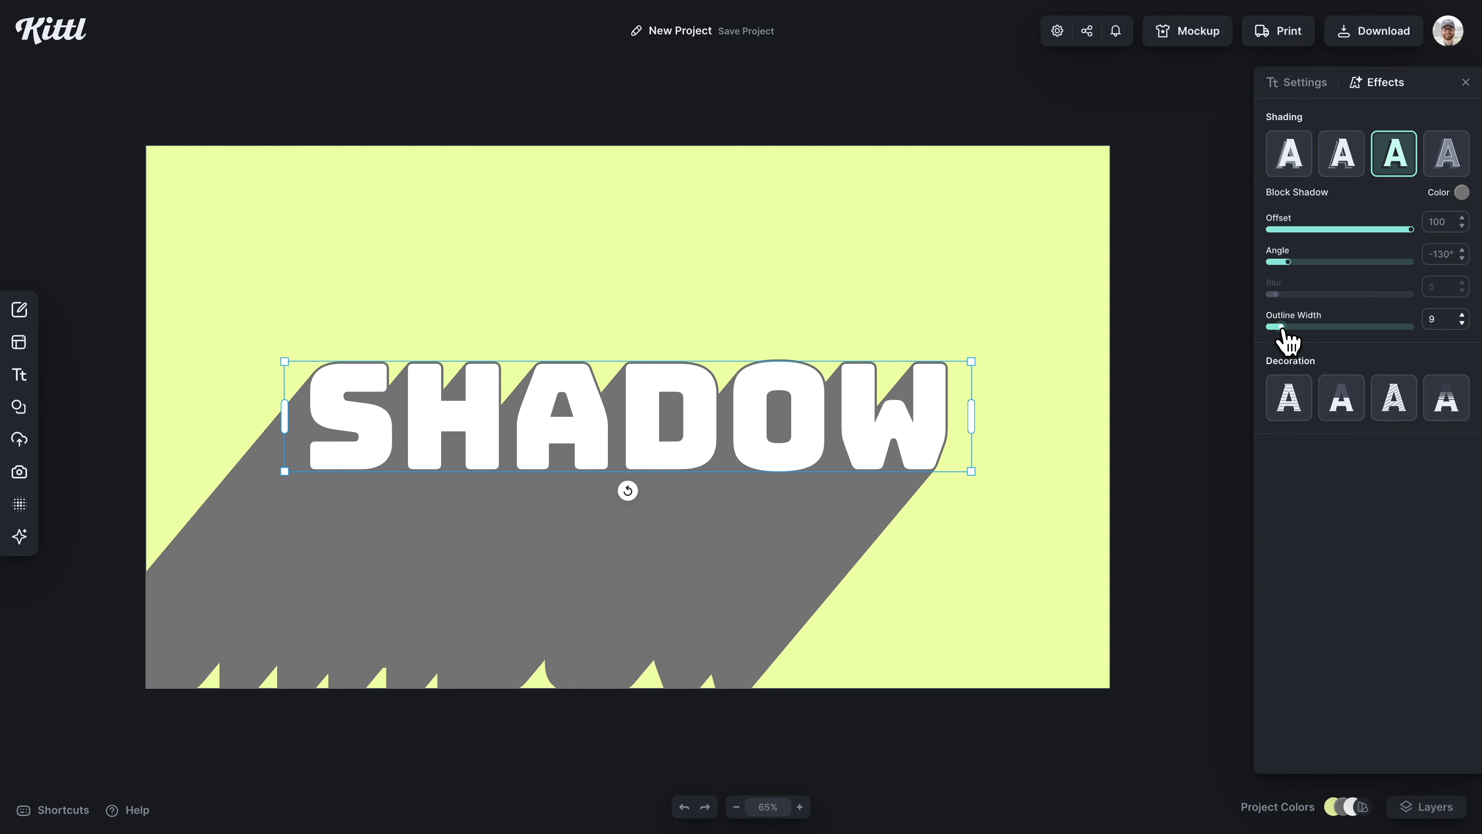
drag(988, 358, 1029, 329)
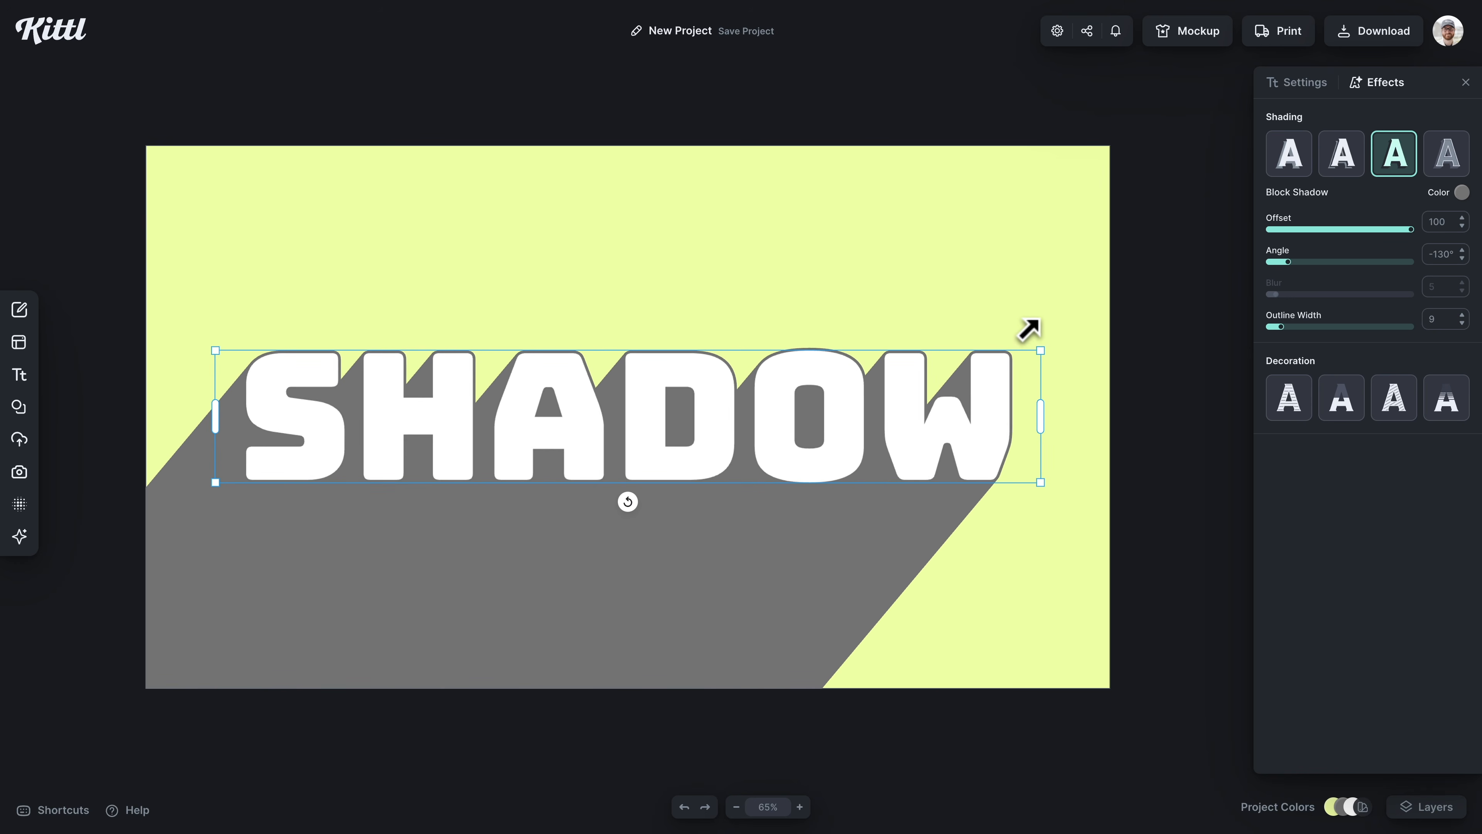
Step: Recolor the block shadow to dark olive green 5b6c14, based on the background's lime green, and slightly adjust the shadow angle
click(1462, 192)
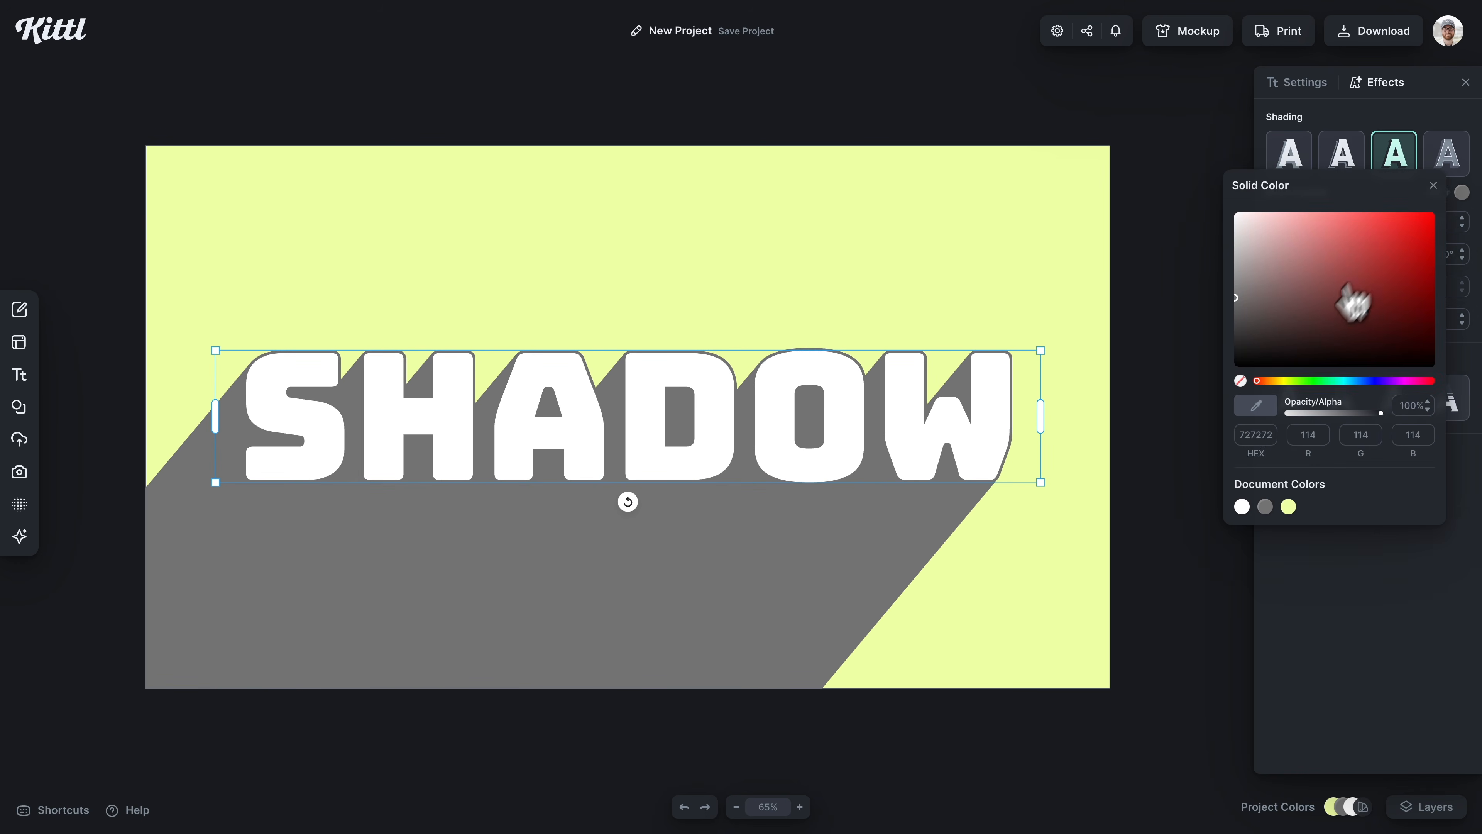
click(1288, 506)
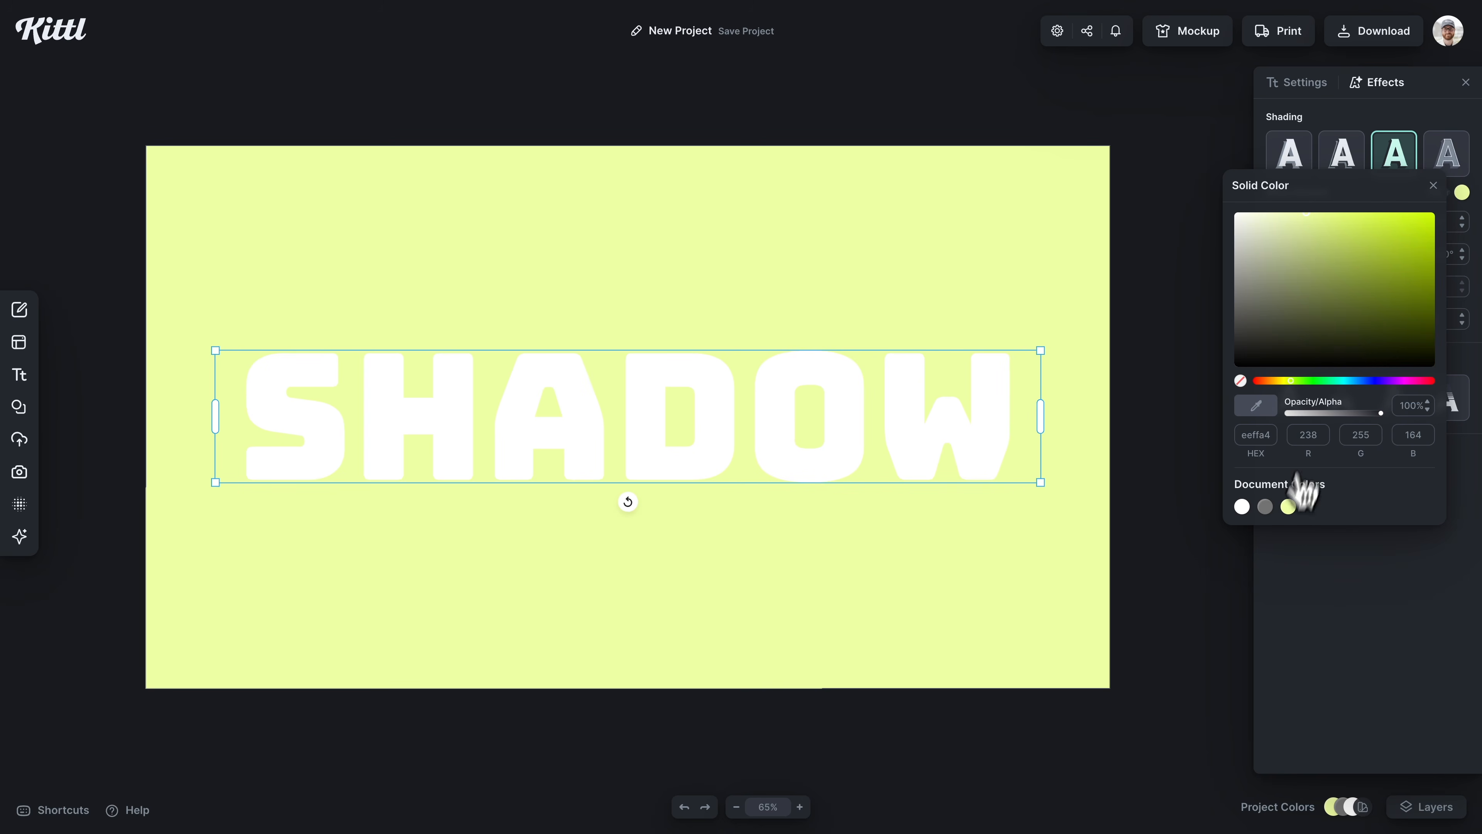
drag(1308, 218, 1386, 287)
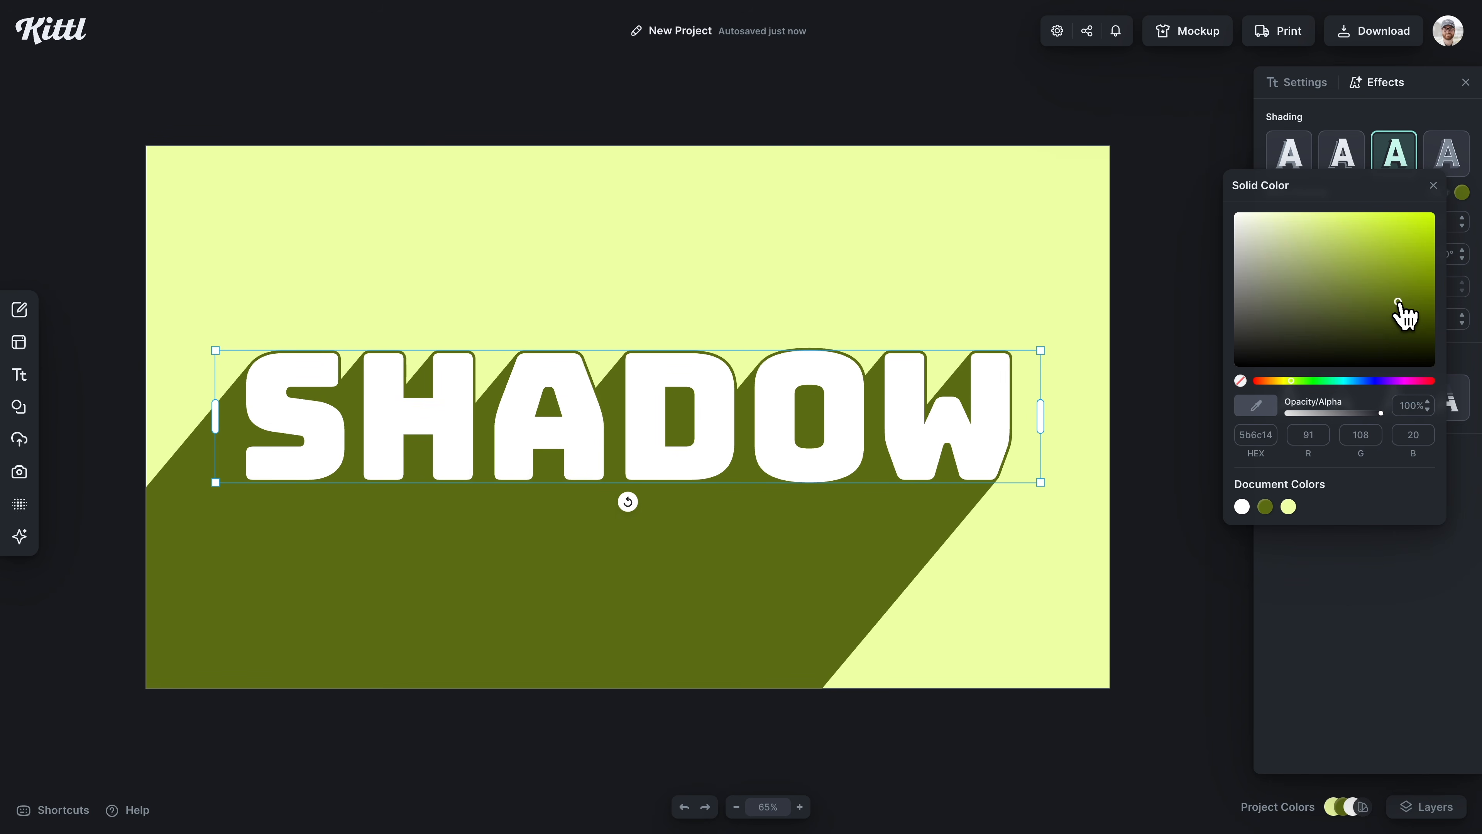
click(1461, 194)
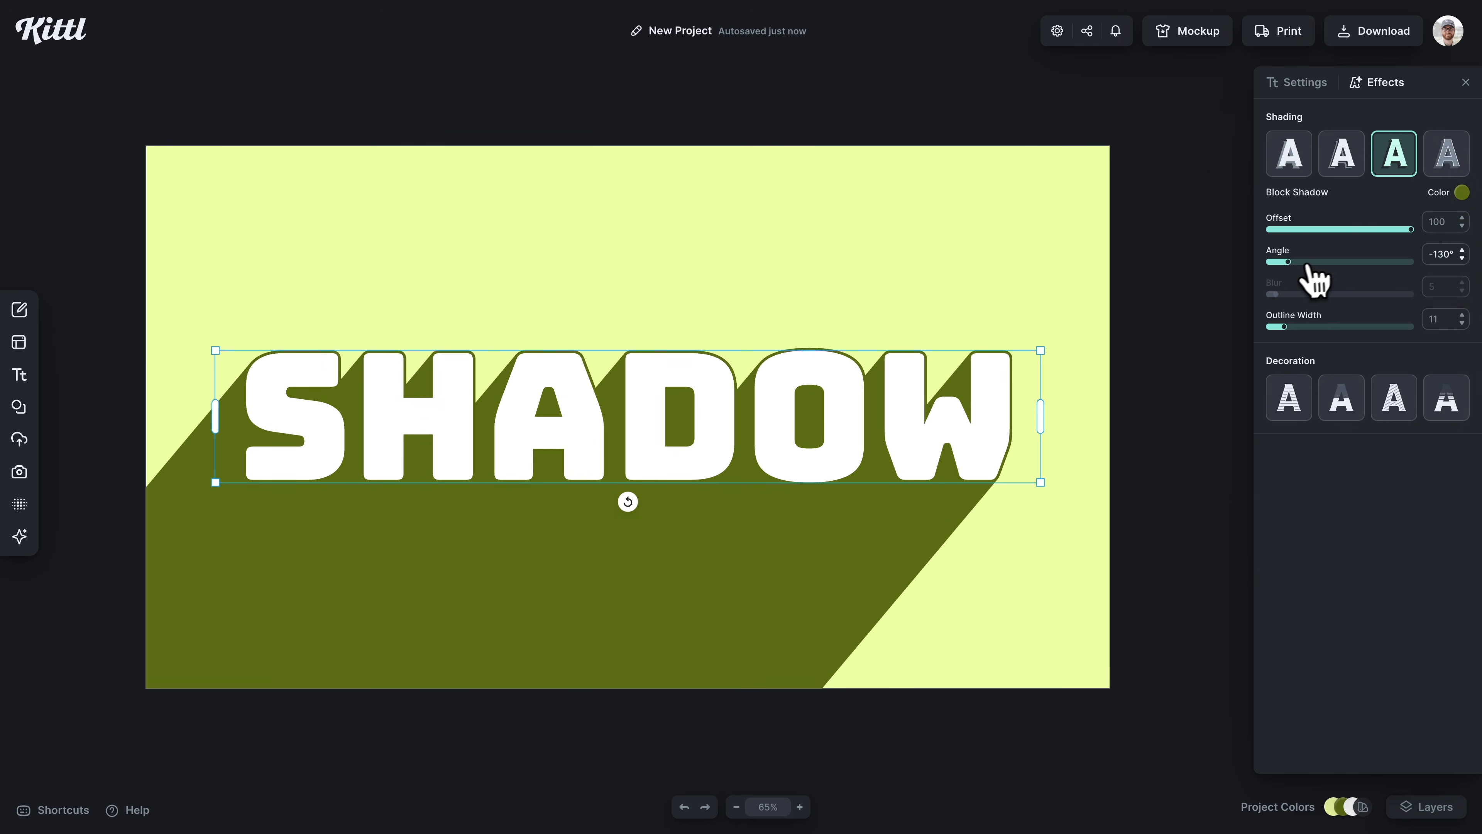
mouse_move(1292, 266)
mouse_down()
mouse_move(1318, 266)
mouse_move(1296, 267)
mouse_up()
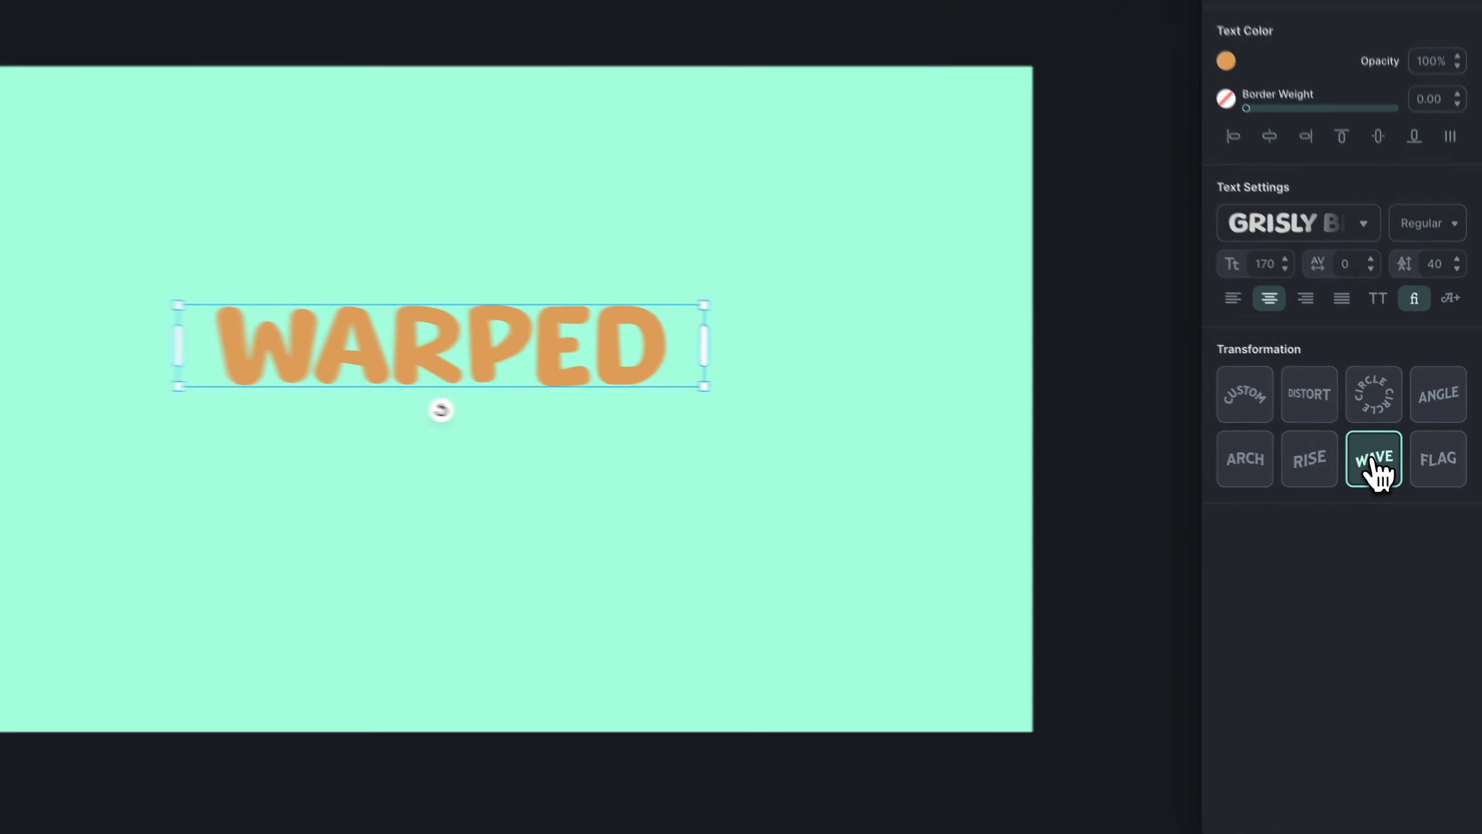
Step: Apply the Wave transformation to the WARPED text and move the middle of its curve
click(1395, 466)
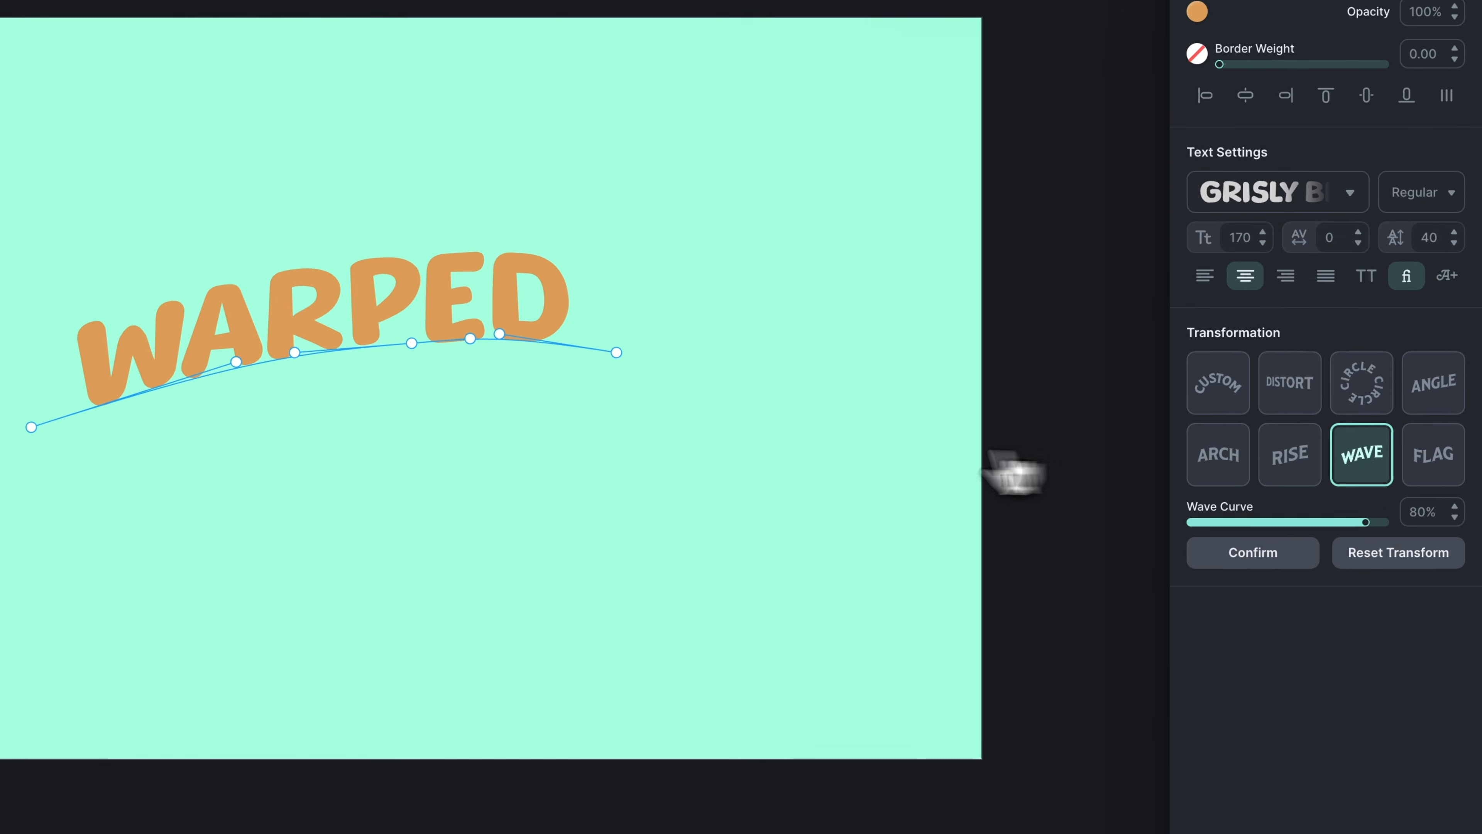
mouse_move(522, 390)
mouse_down()
mouse_move(527, 437)
mouse_move(569, 410)
mouse_move(569, 305)
mouse_move(556, 480)
mouse_move(547, 385)
mouse_up()
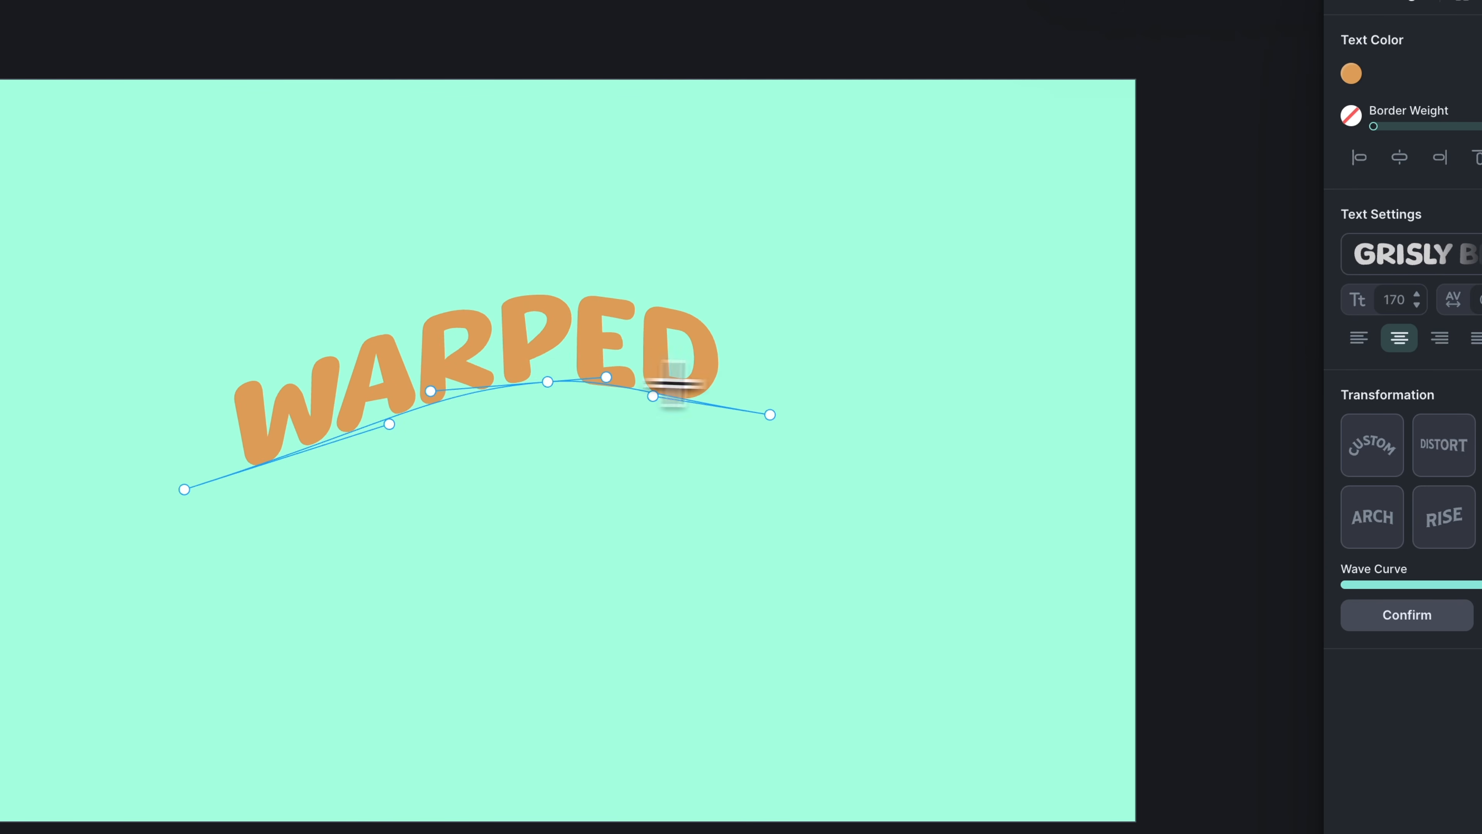
Step: Switch the WARPED text to the Rise transformation and reshape its curve by adjusting both end points and their handles
click(1449, 517)
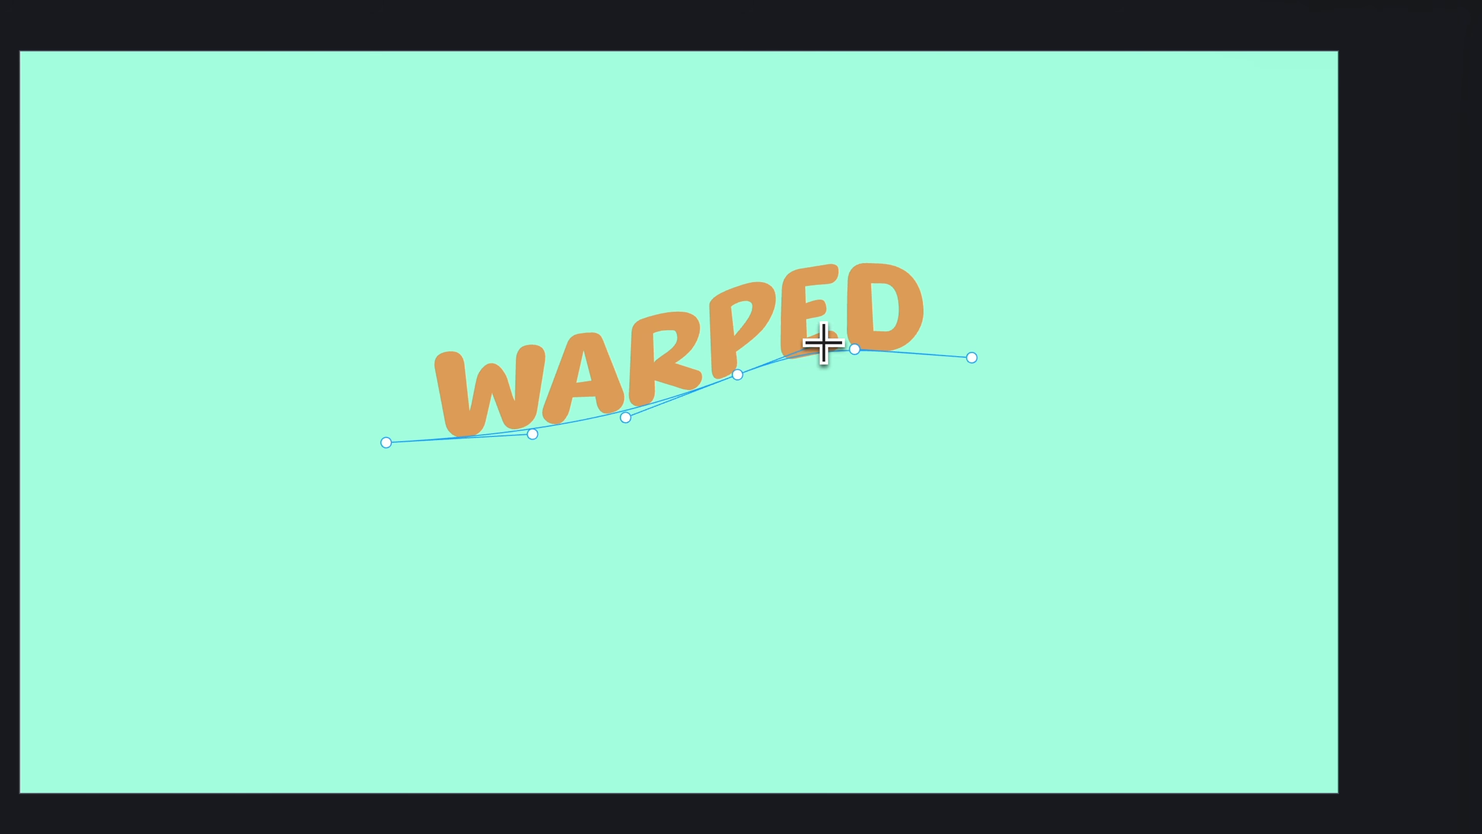
drag(622, 418, 631, 428)
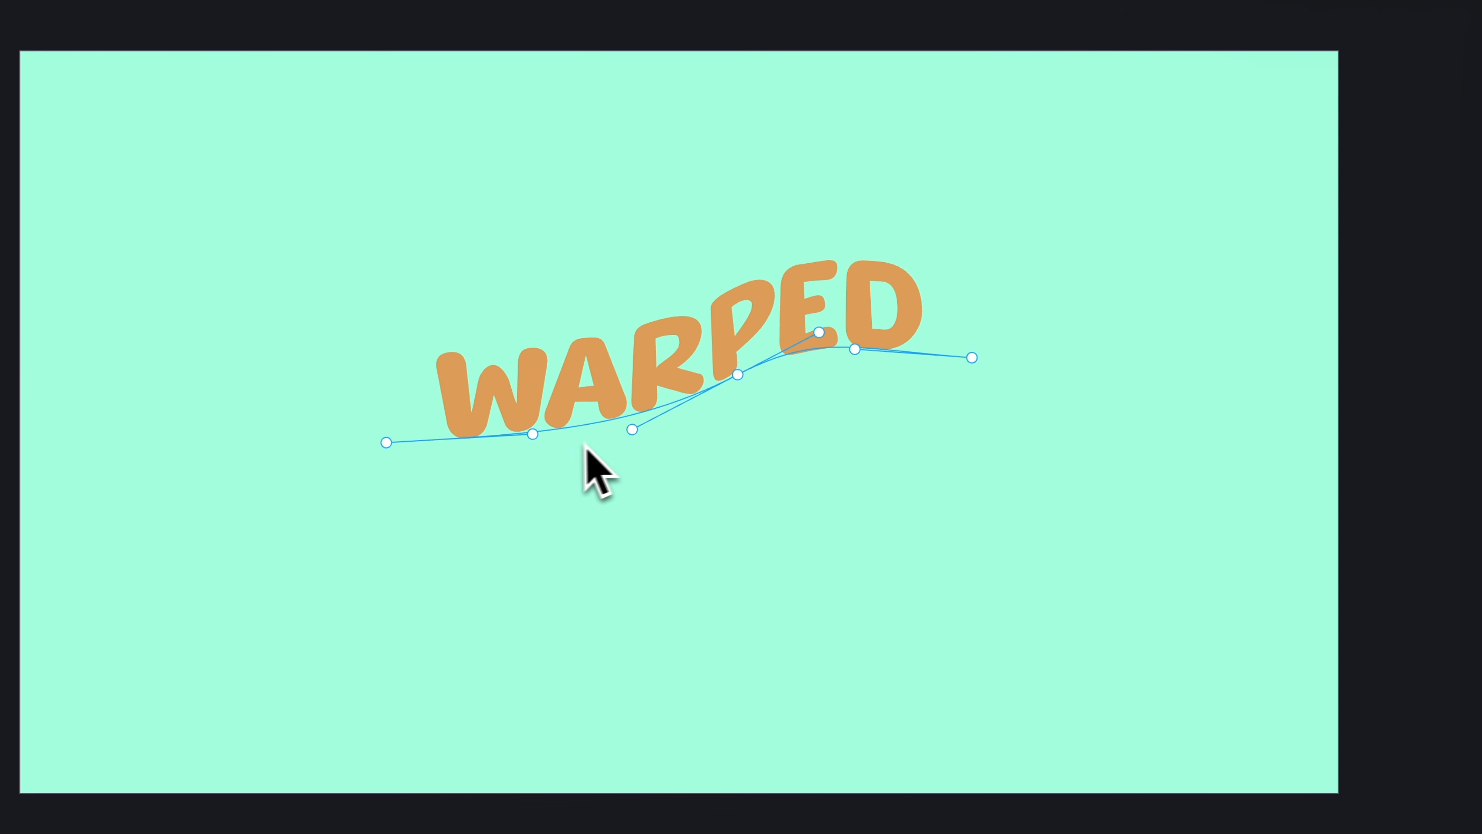
drag(527, 453, 527, 483)
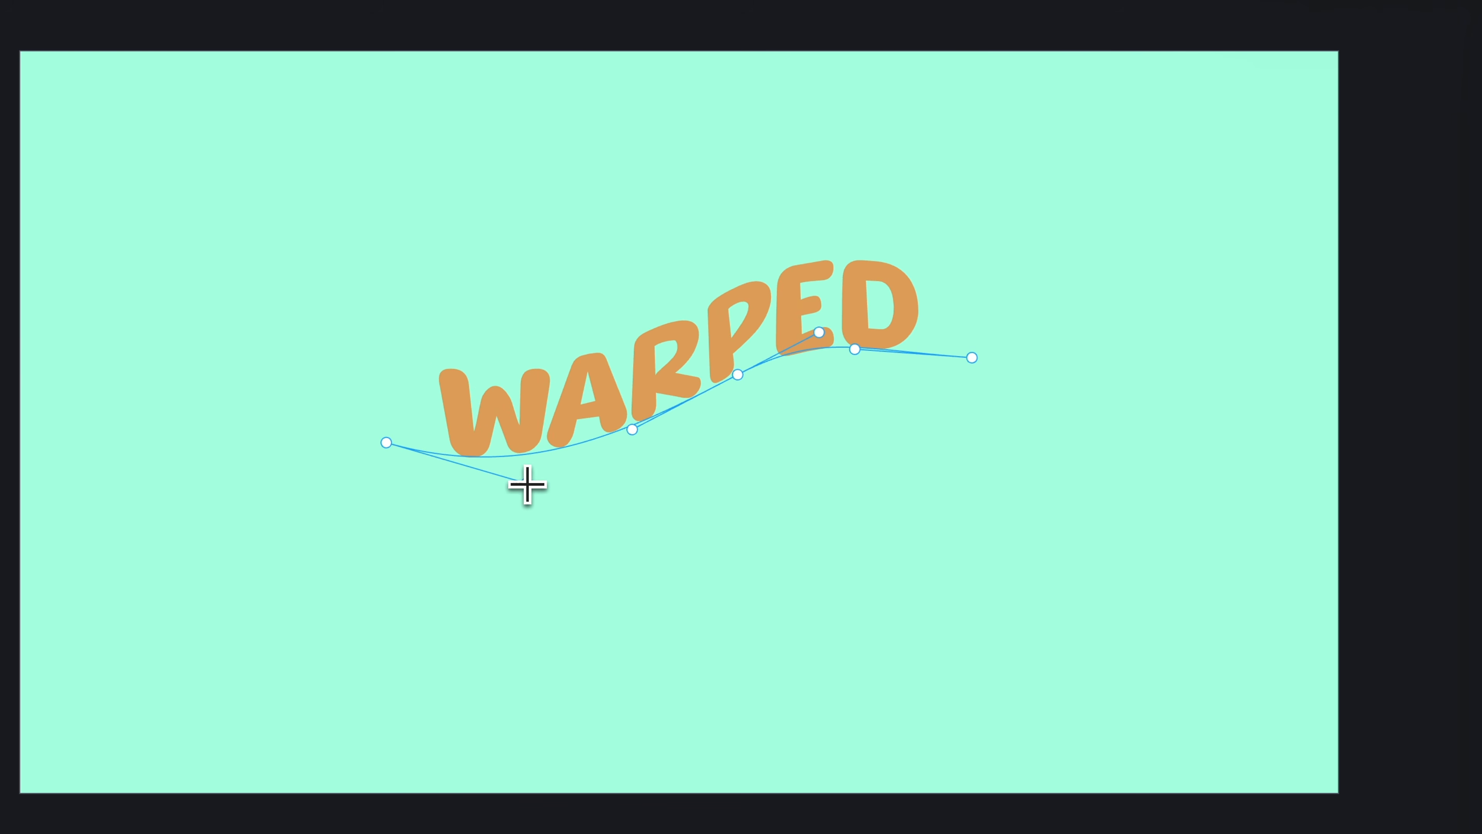
drag(387, 445, 360, 439)
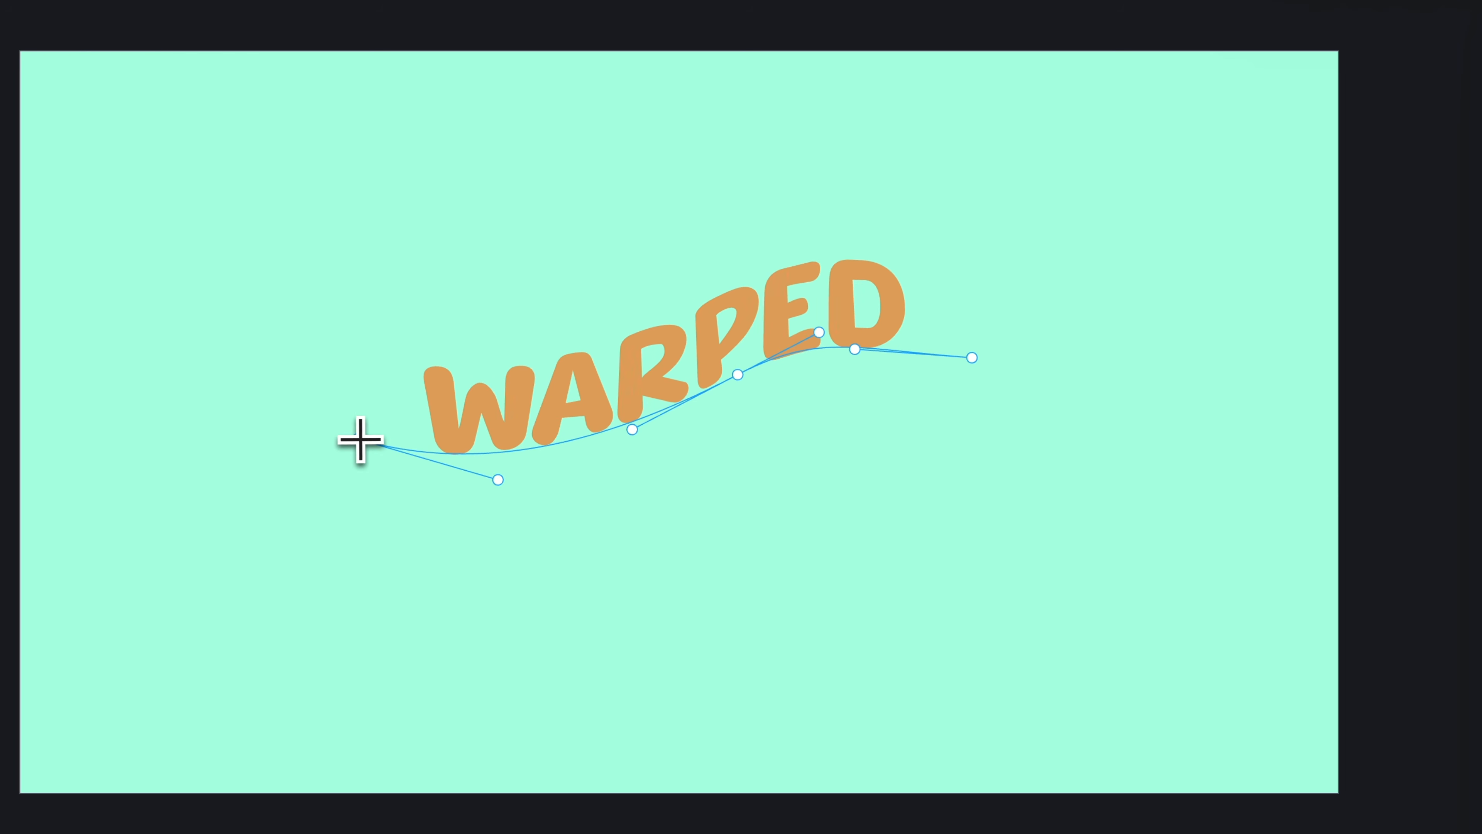
drag(976, 370, 955, 379)
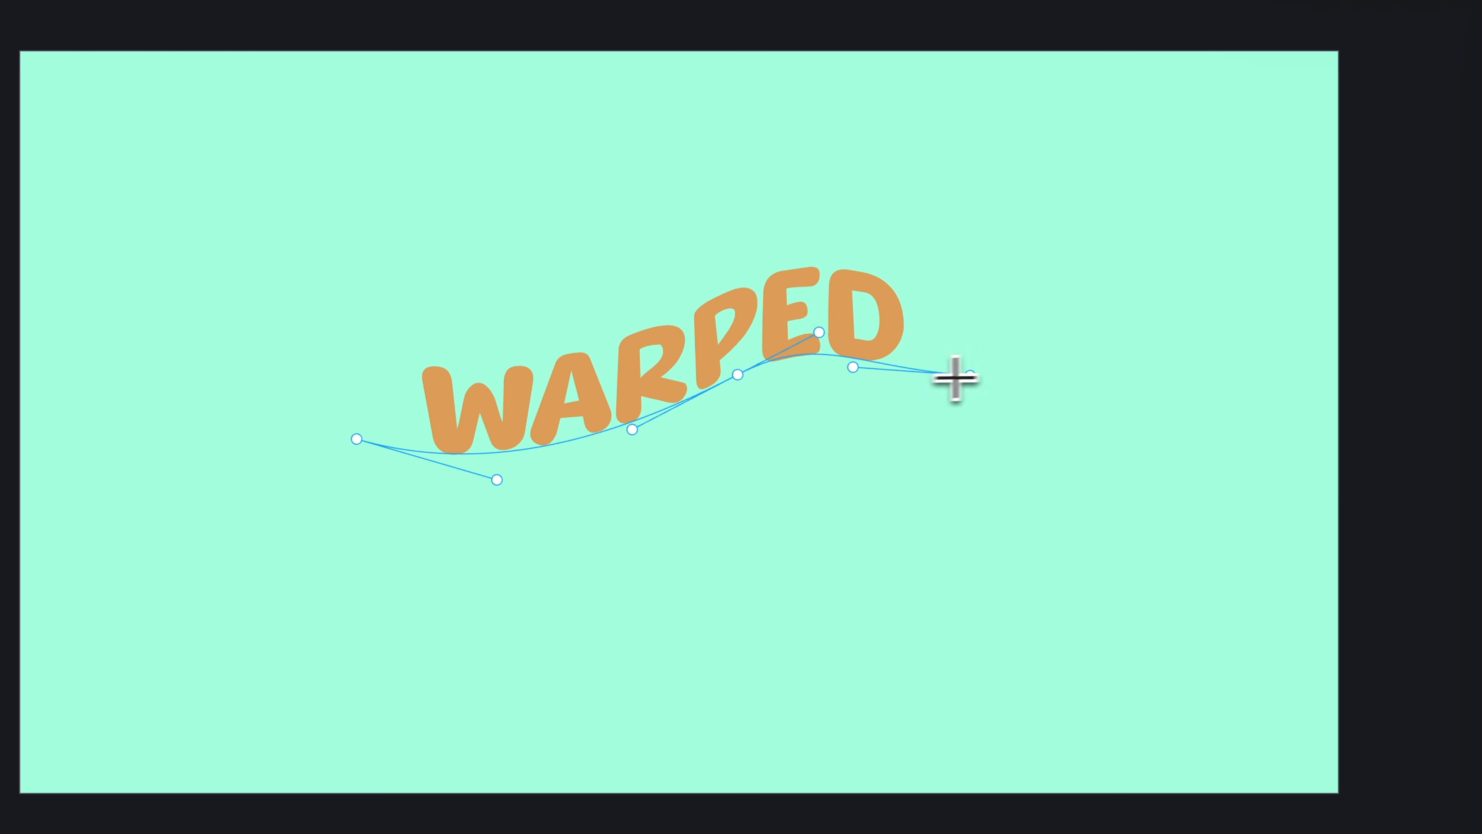
drag(853, 367, 856, 345)
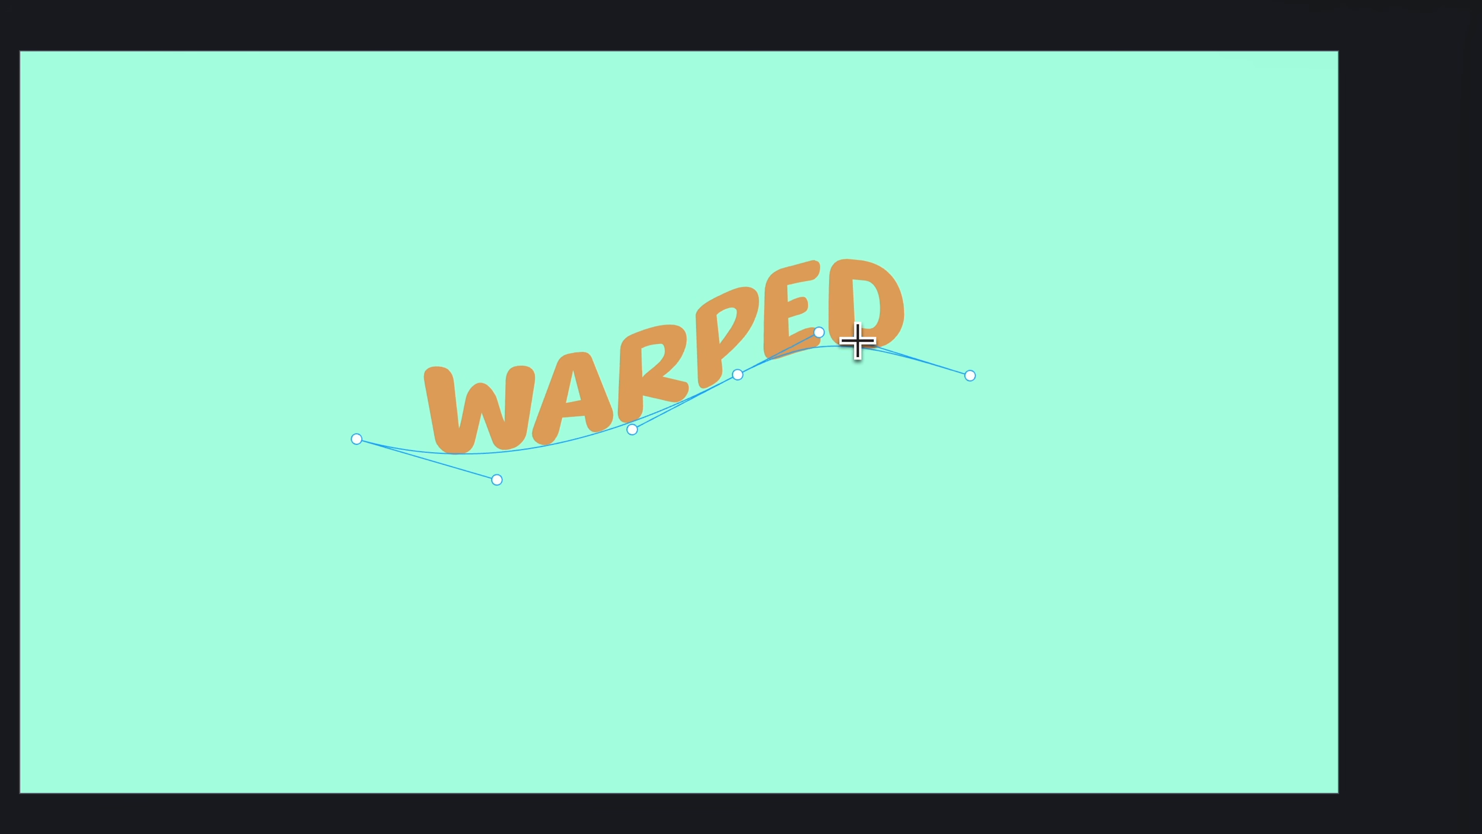
drag(969, 376, 987, 376)
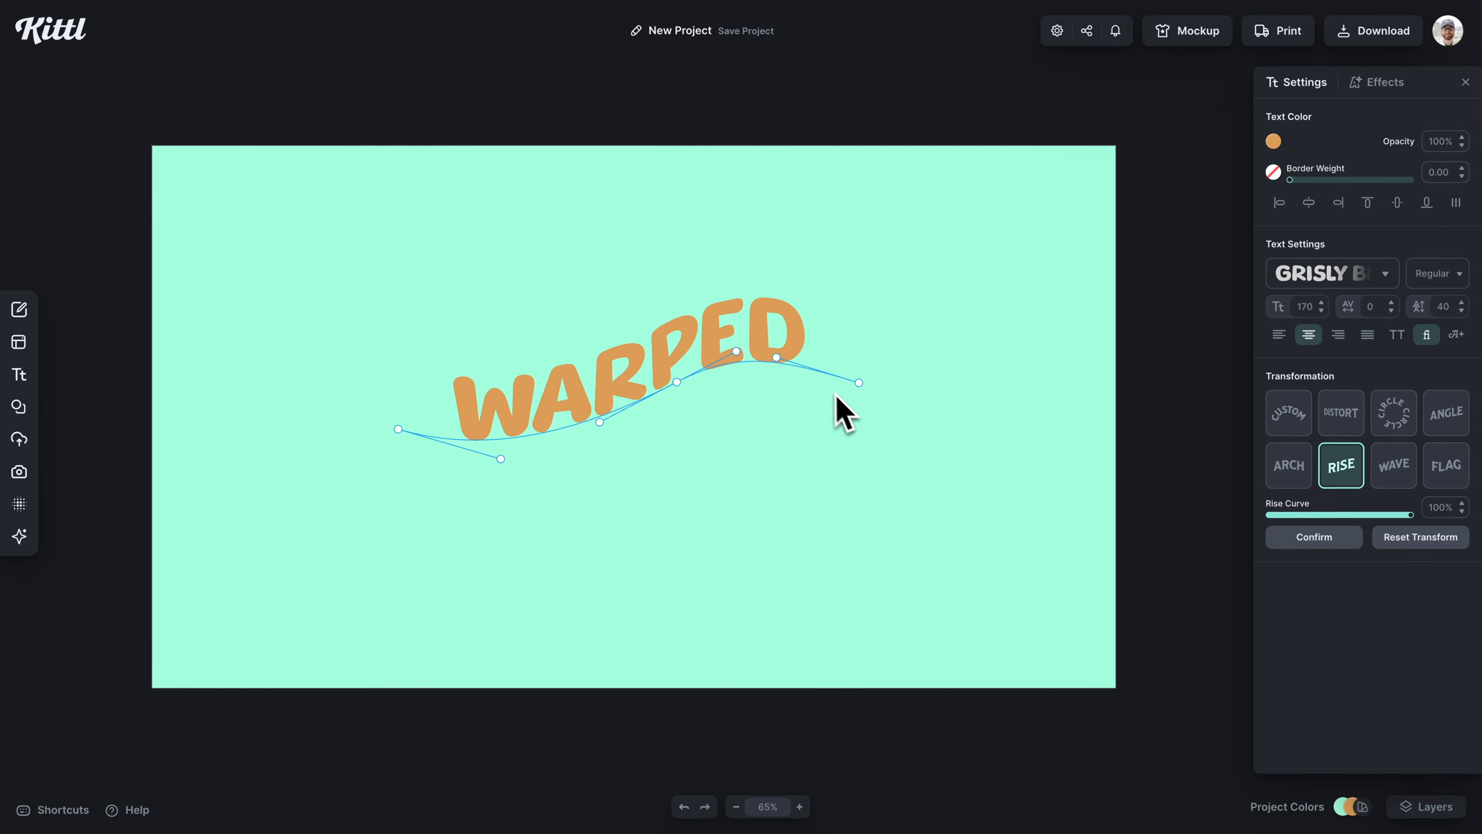
Step: Stack four copies of the WARPED text vertically and recolor the lower three in progressively darker browns
drag(709, 331, 697, 481)
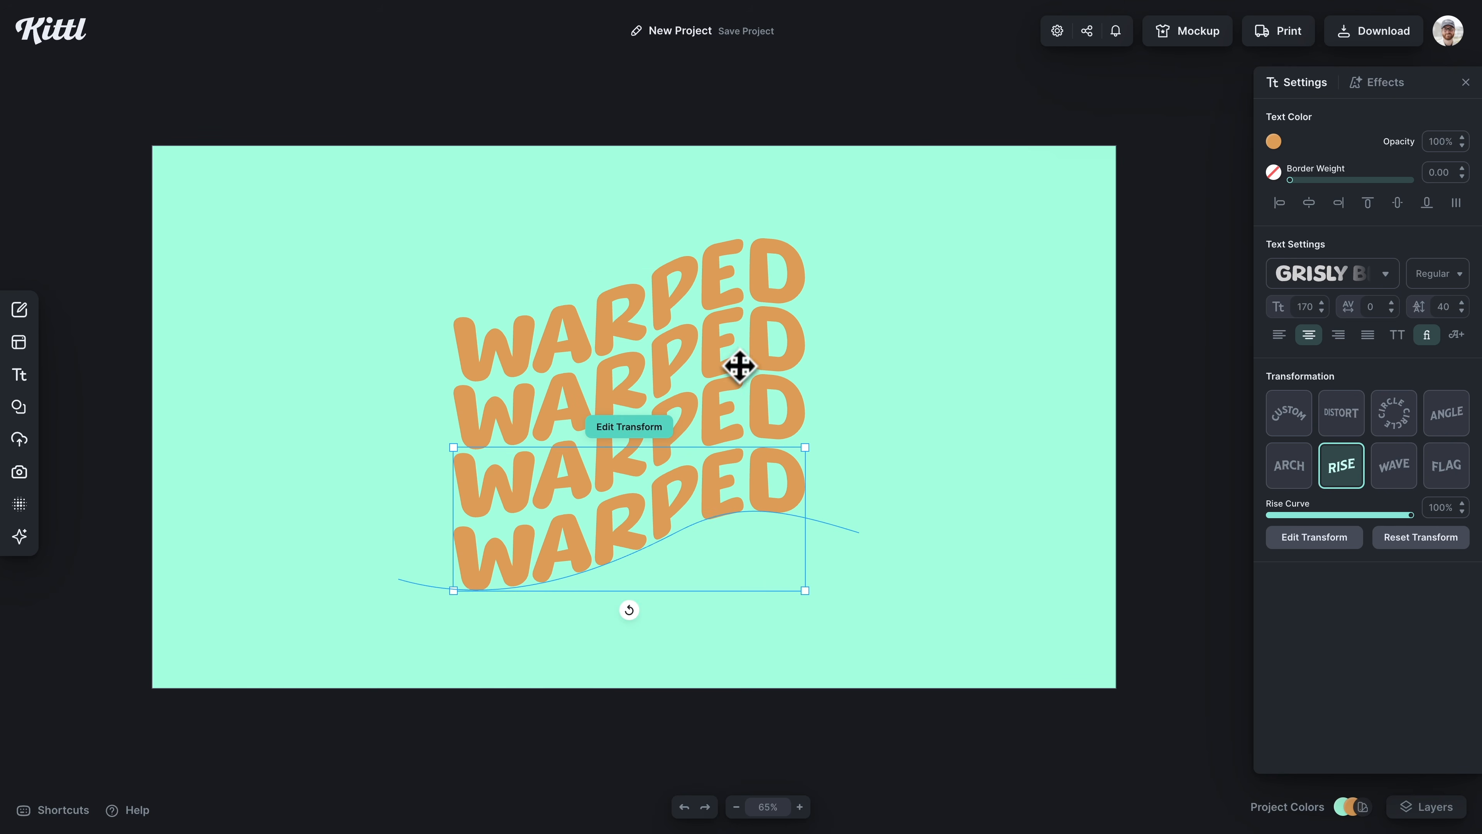
click(730, 358)
click(1274, 142)
click(1207, 196)
click(765, 415)
click(1274, 142)
click(1076, 454)
click(1233, 214)
click(771, 486)
click(1274, 141)
click(1099, 455)
drag(1237, 224, 1240, 259)
Step: Enlarge all four WARPED texts together to size 206
drag(911, 630, 409, 216)
drag(805, 238, 843, 200)
click(903, 275)
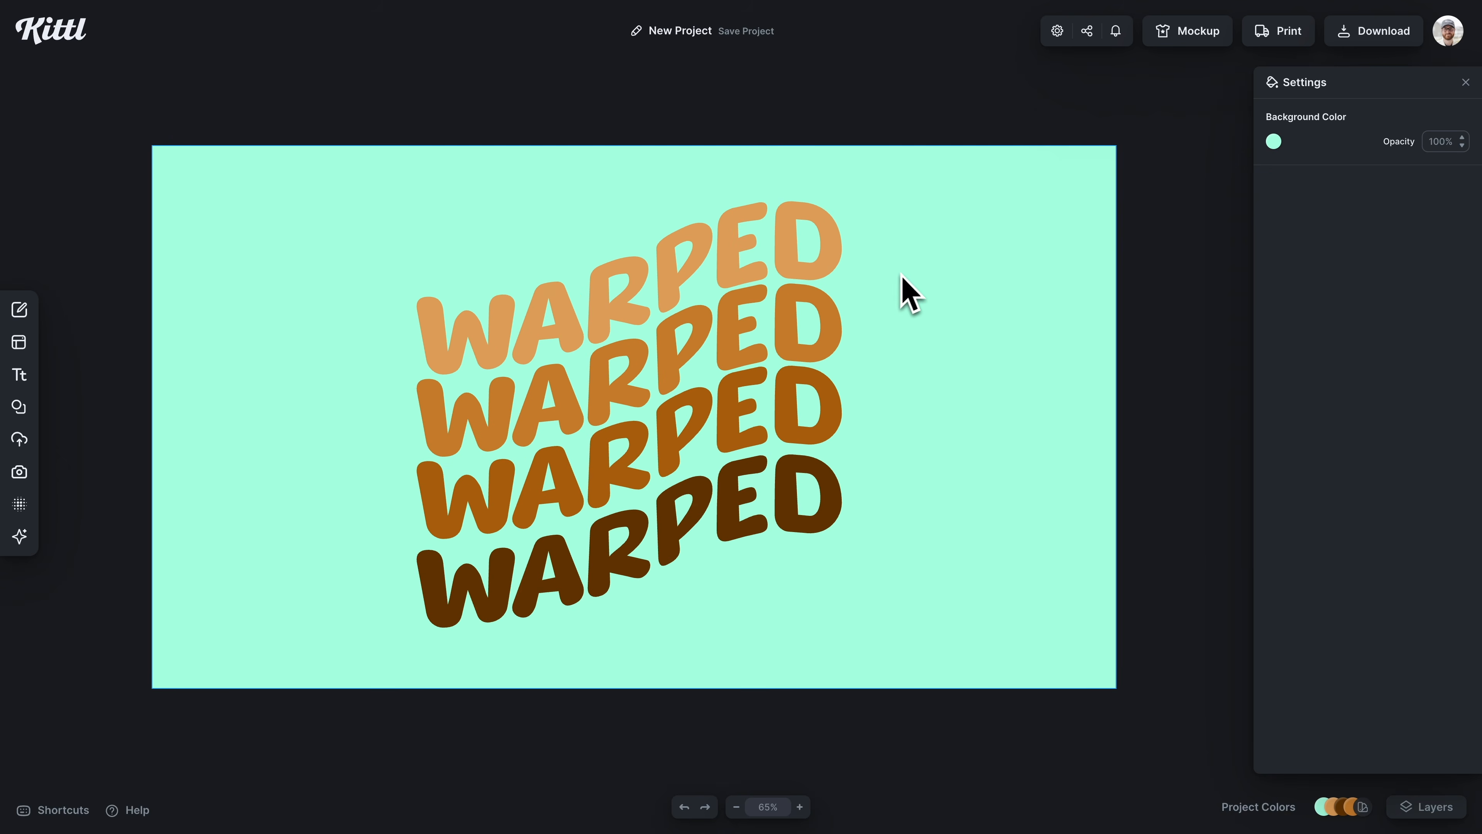
Step: Set the Rise curve of all four WARPED texts to -100% so they slope downward
click(817, 272)
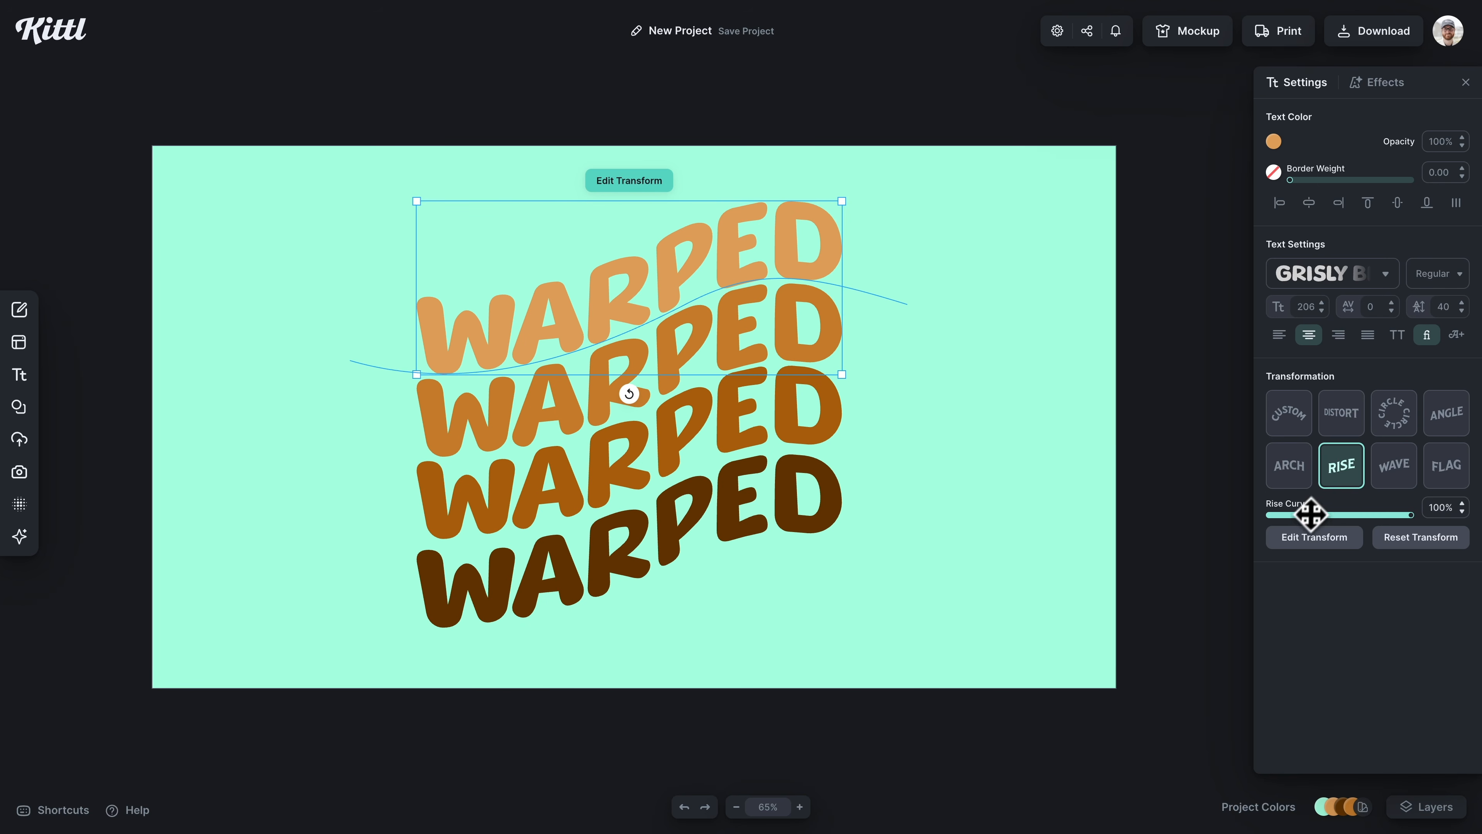
drag(1405, 516, 1199, 515)
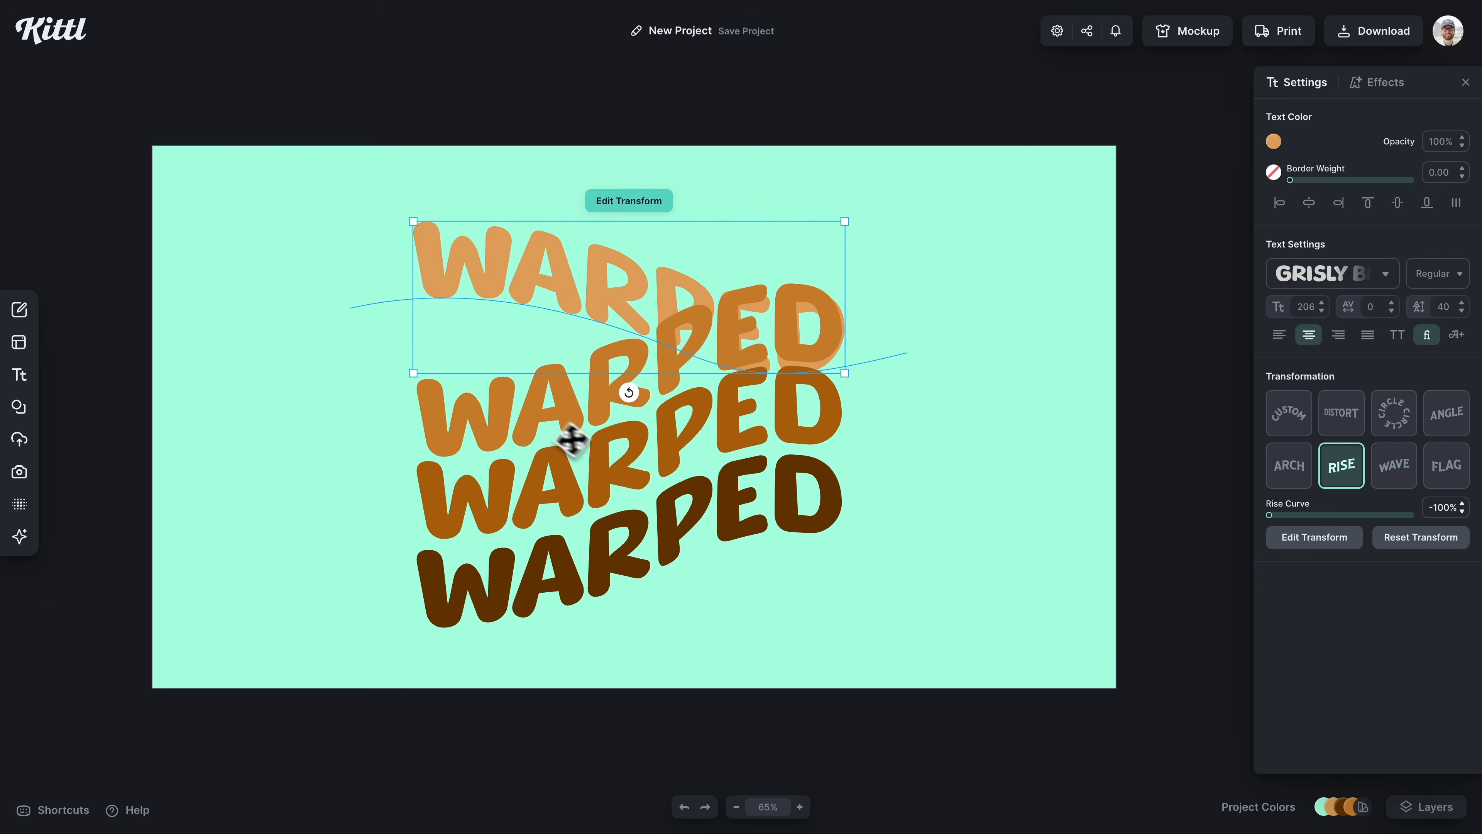
click(553, 422)
drag(1409, 516, 1268, 518)
click(628, 473)
click(1019, 508)
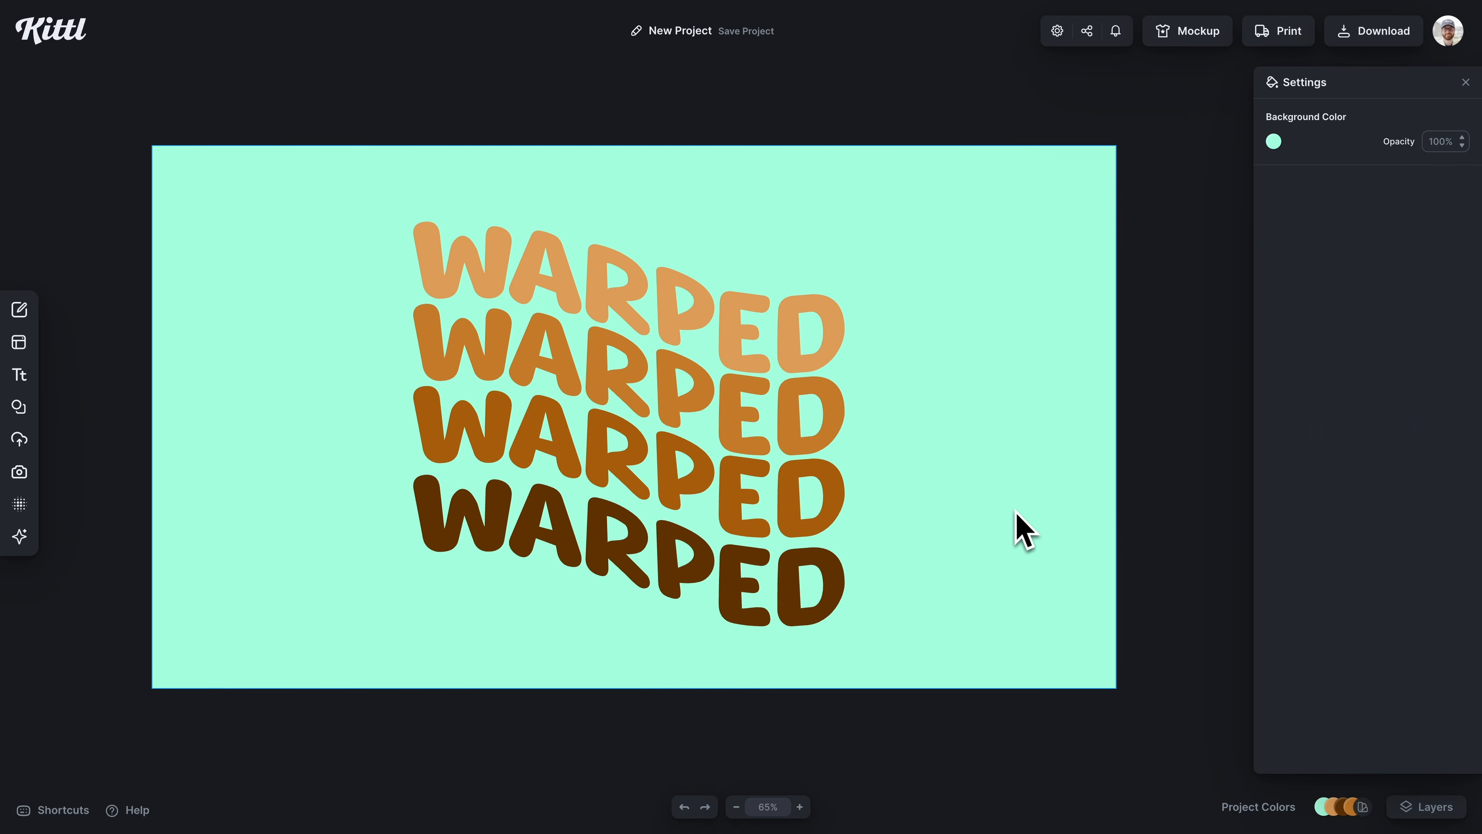
Step: Apply the Custom transformation to a single WARPED text and bend its curve by moving its middle point, handles and end point
drag(390, 371, 661, 579)
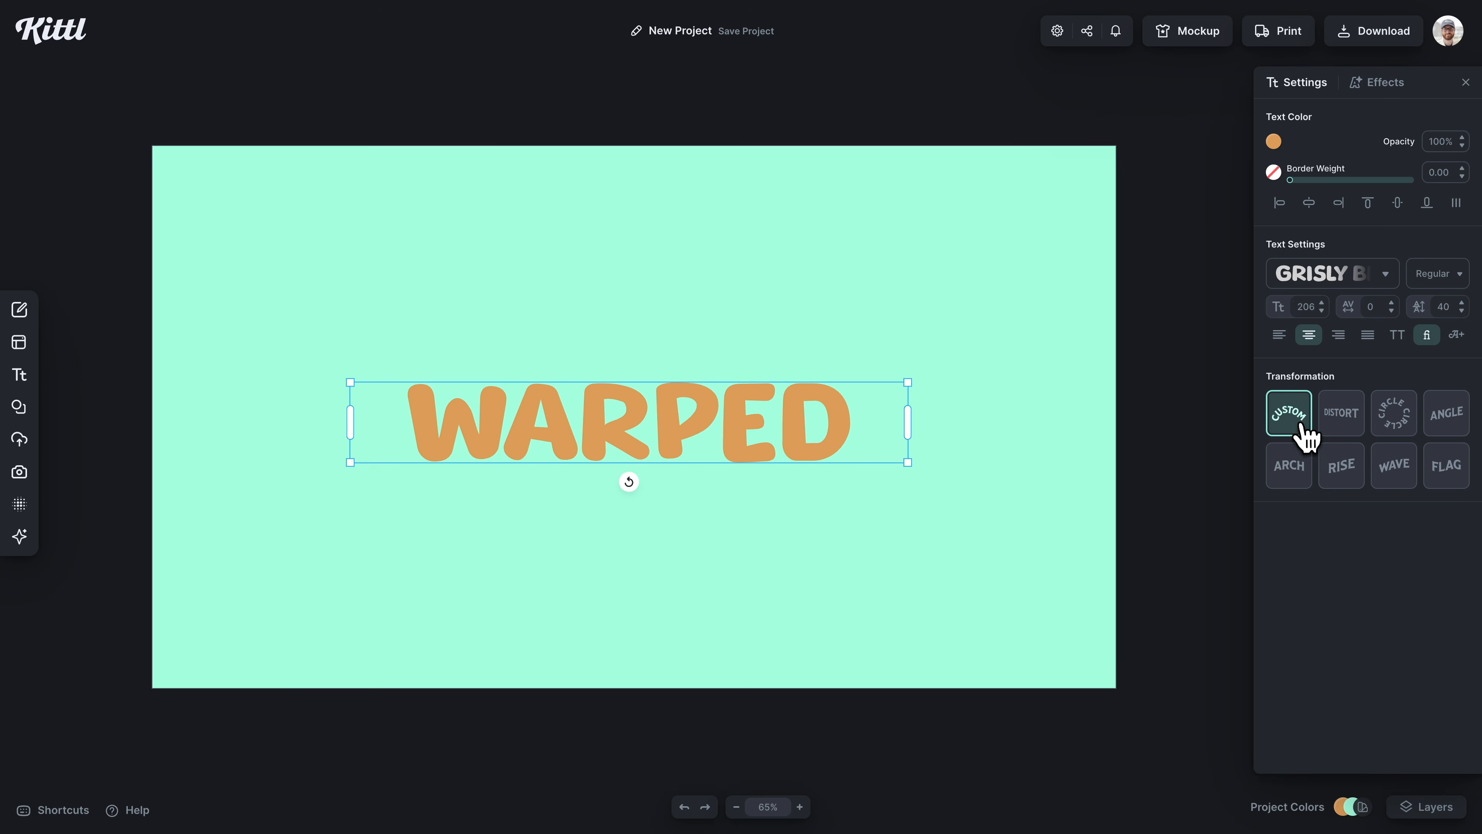
click(1302, 427)
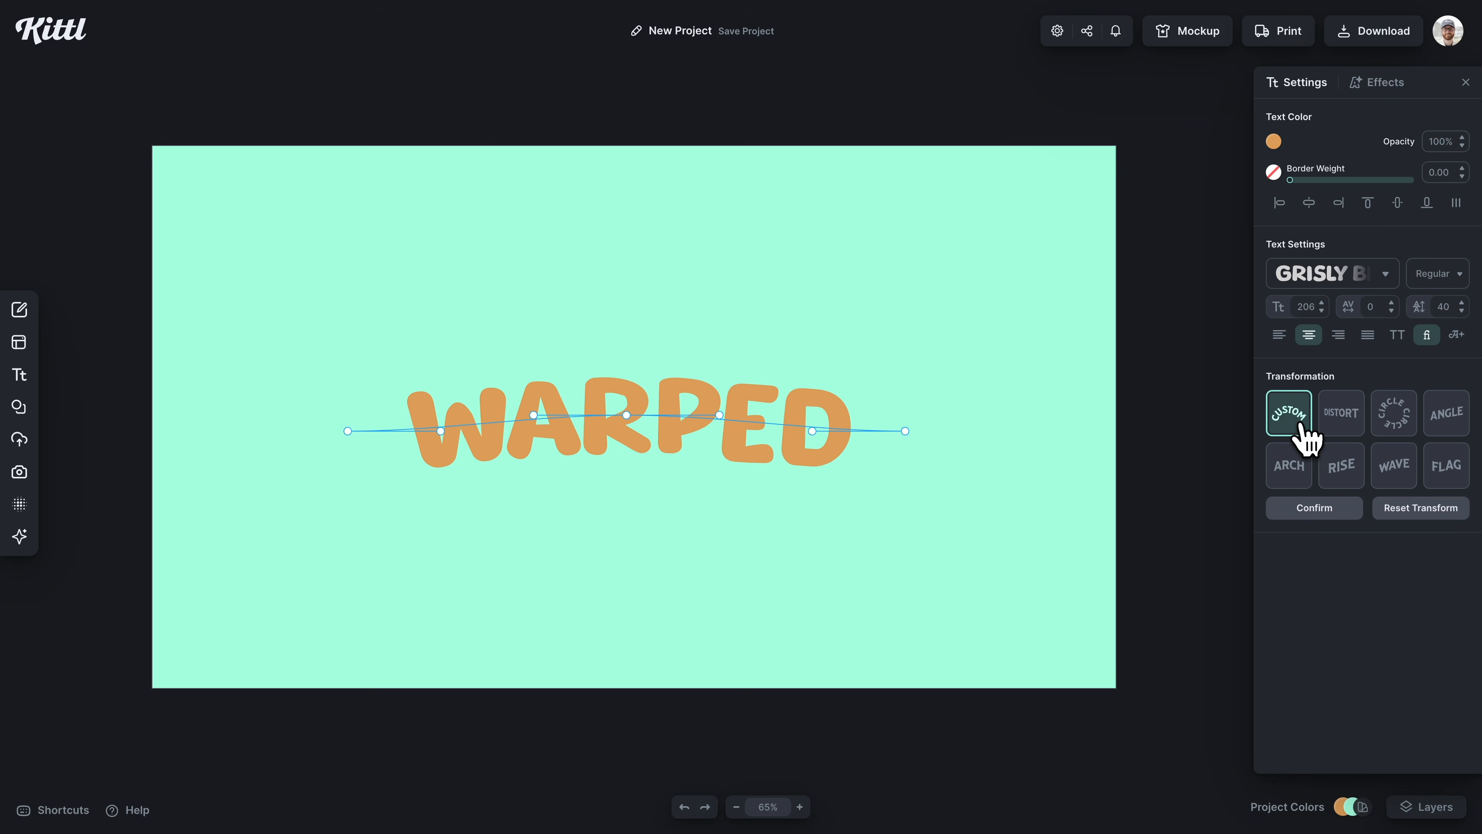
drag(628, 417, 623, 488)
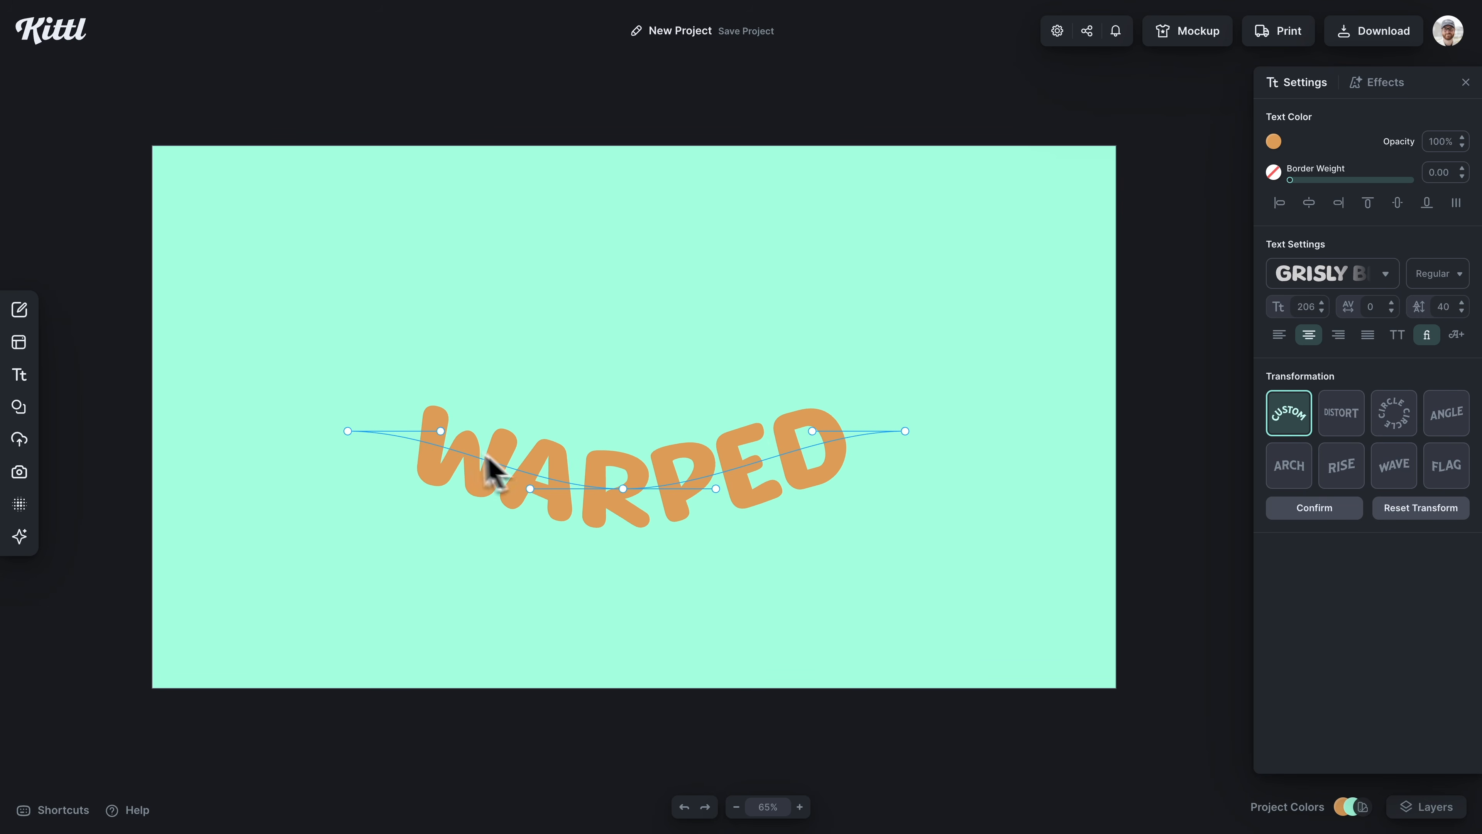
drag(441, 432, 333, 320)
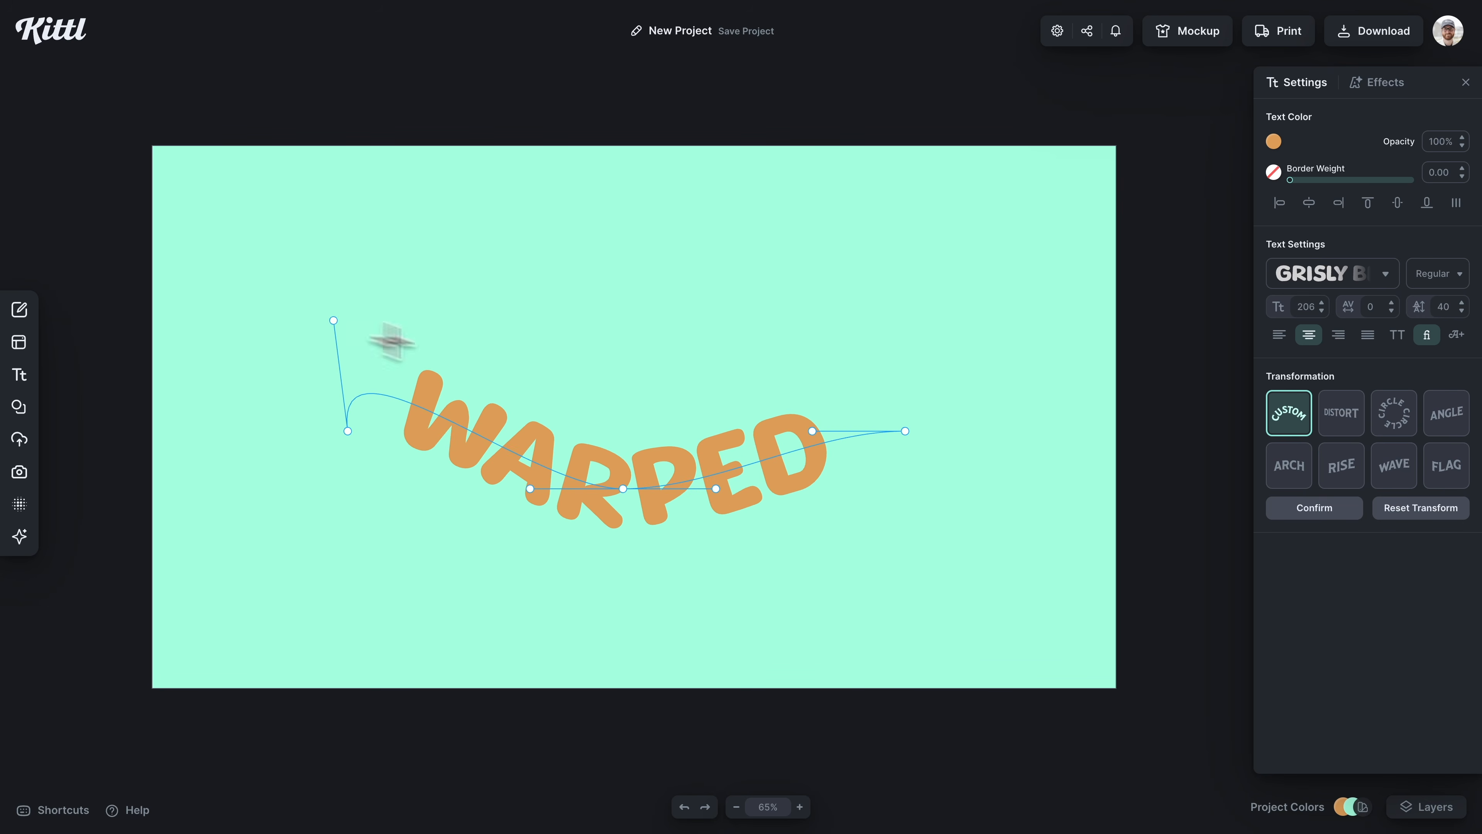
drag(910, 432, 695, 587)
drag(722, 507, 688, 430)
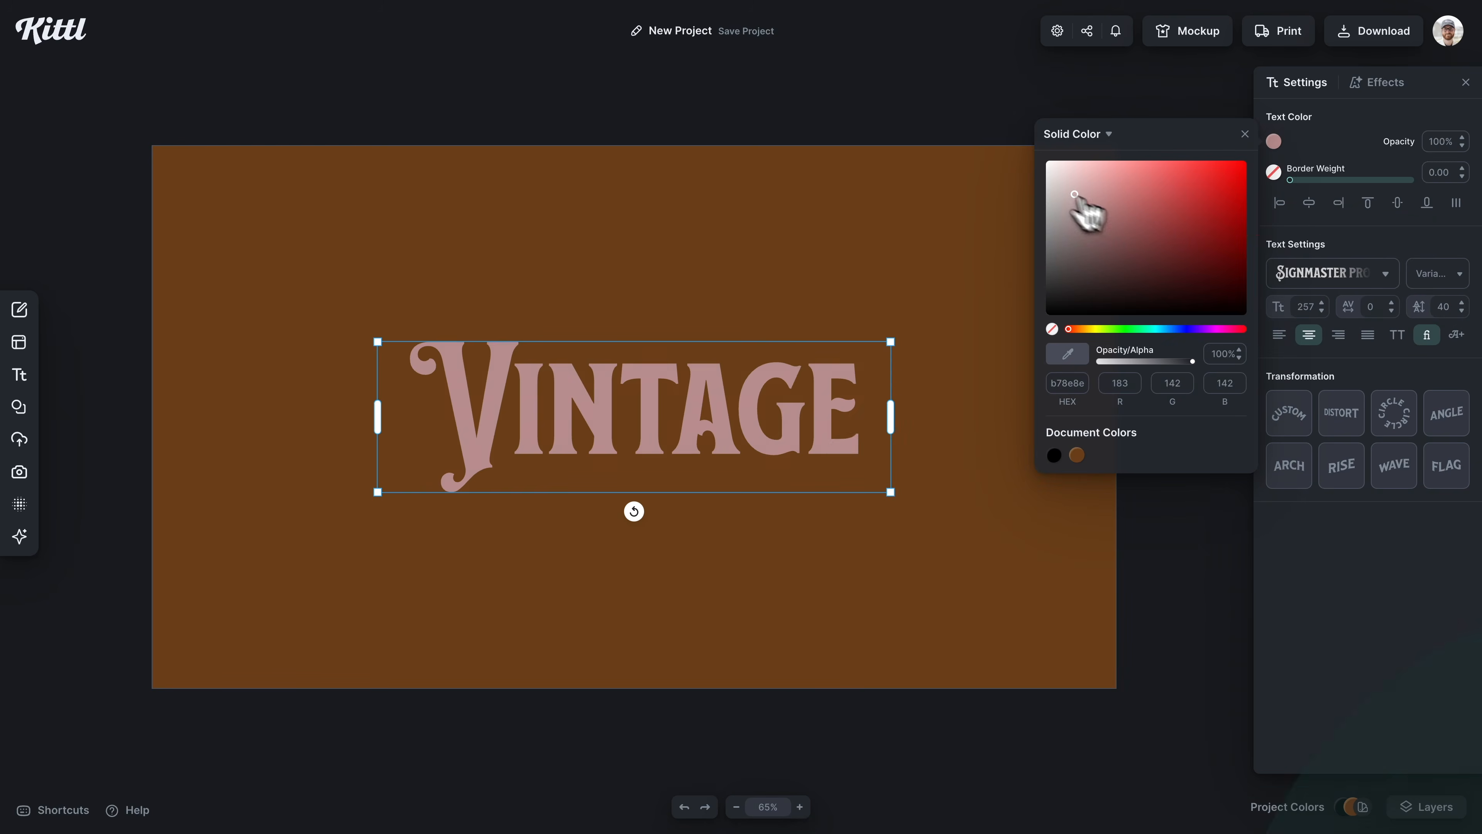
Step: Color the VINTAGE text white and give it a Detailed 3d Shadow with angle -132° and offset 3
click(1267, 134)
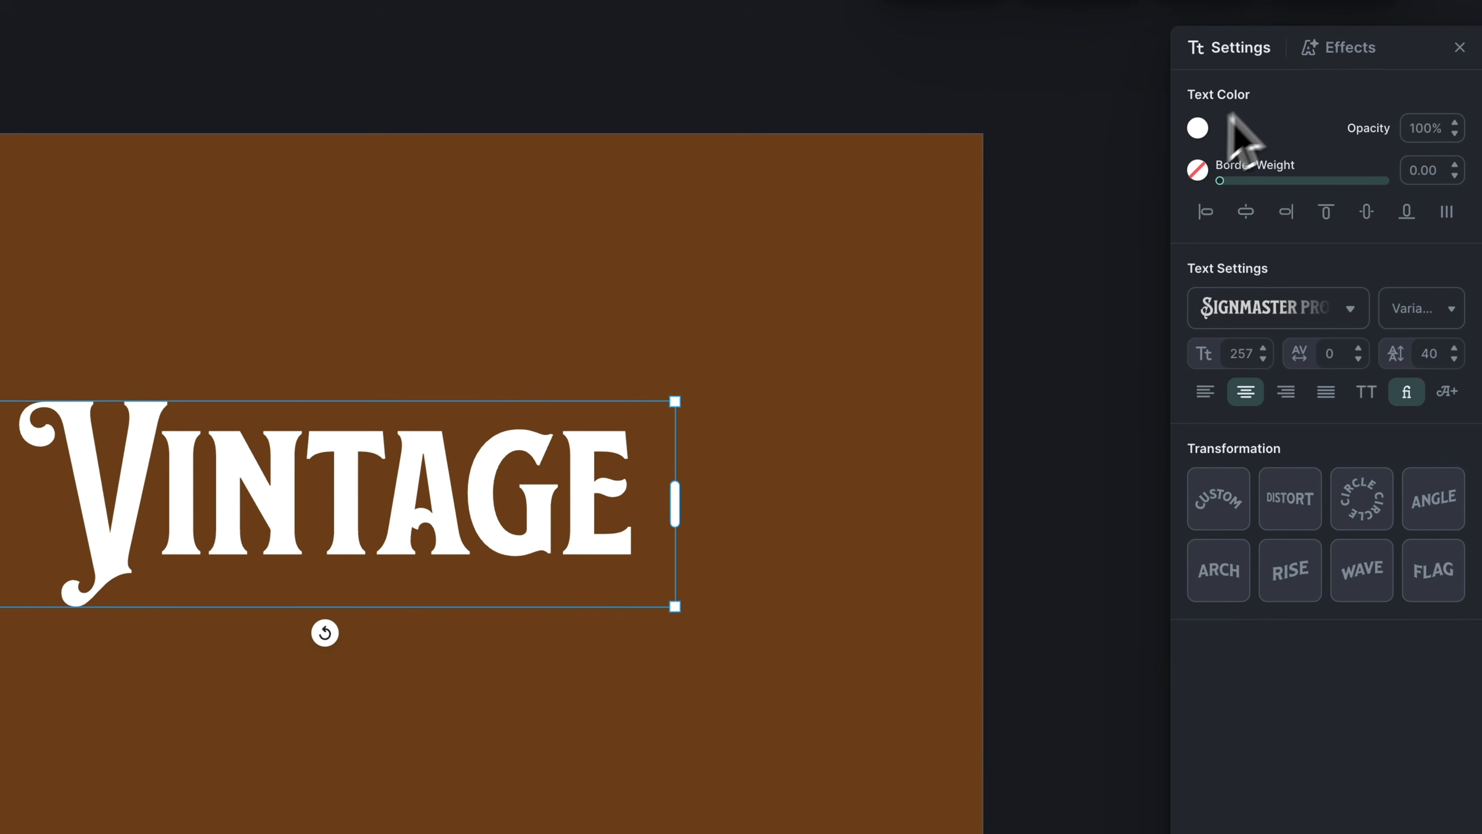
click(1371, 77)
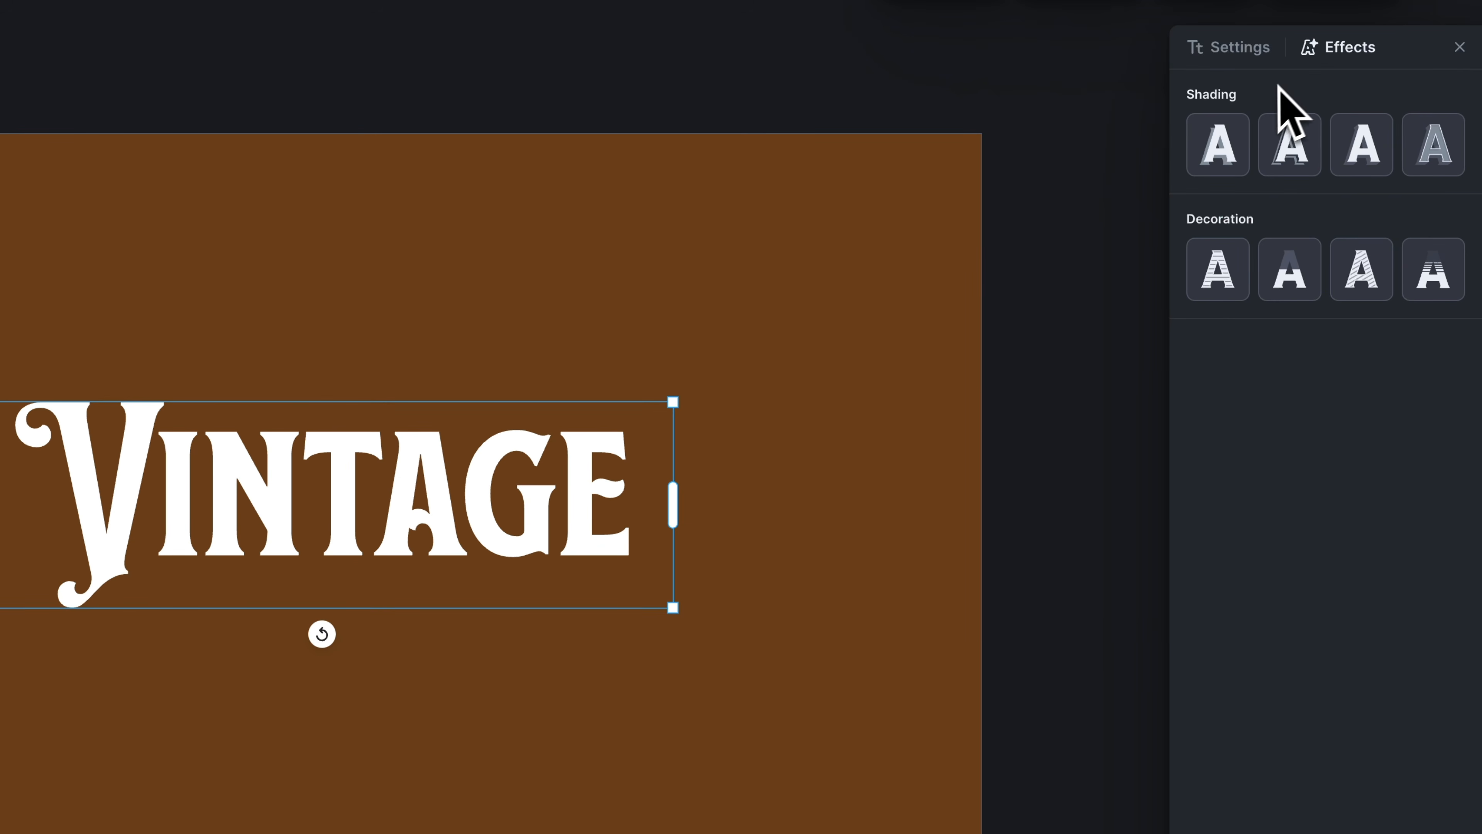
click(1433, 144)
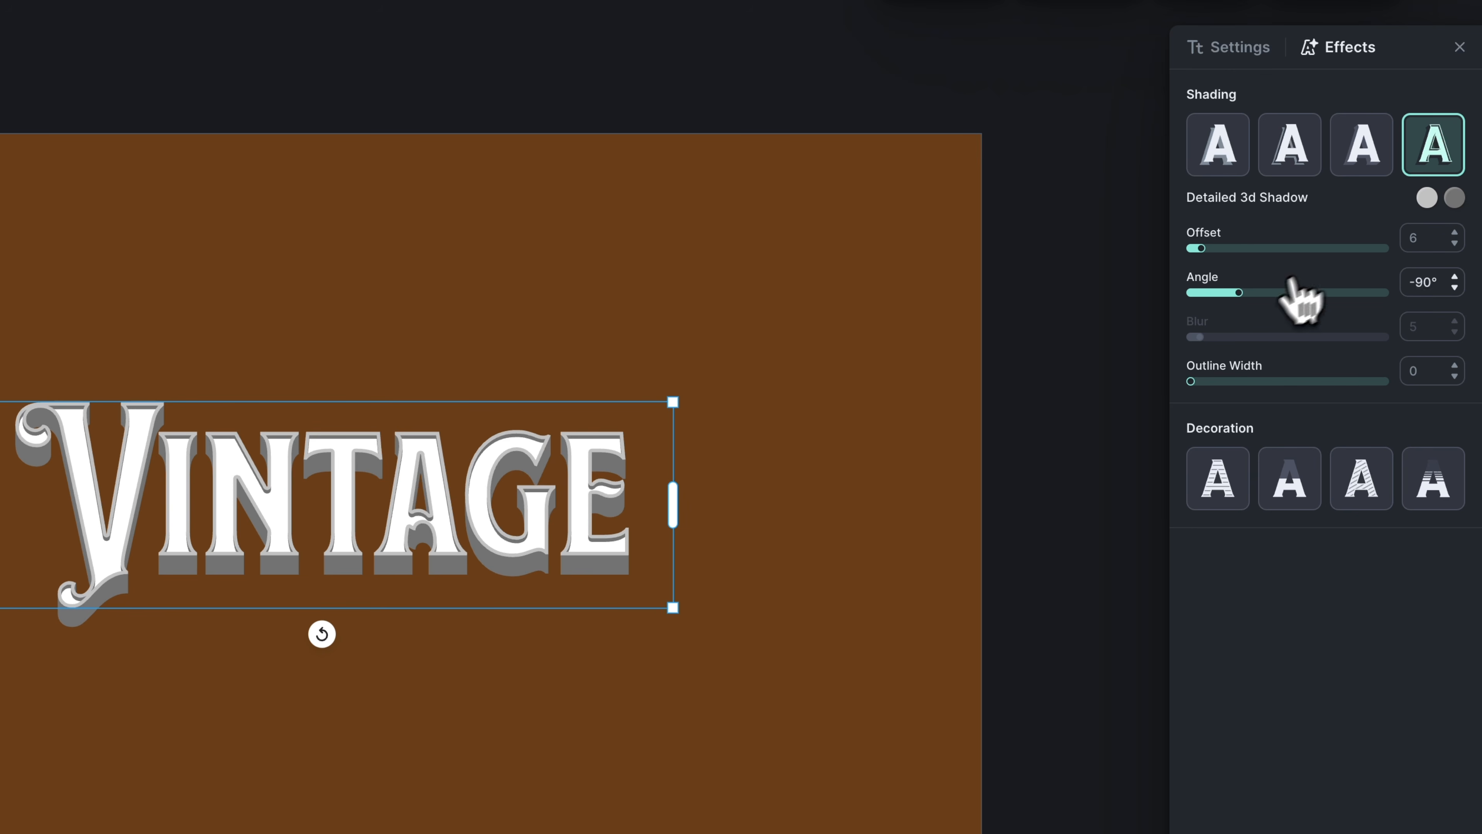
drag(1237, 295, 1219, 292)
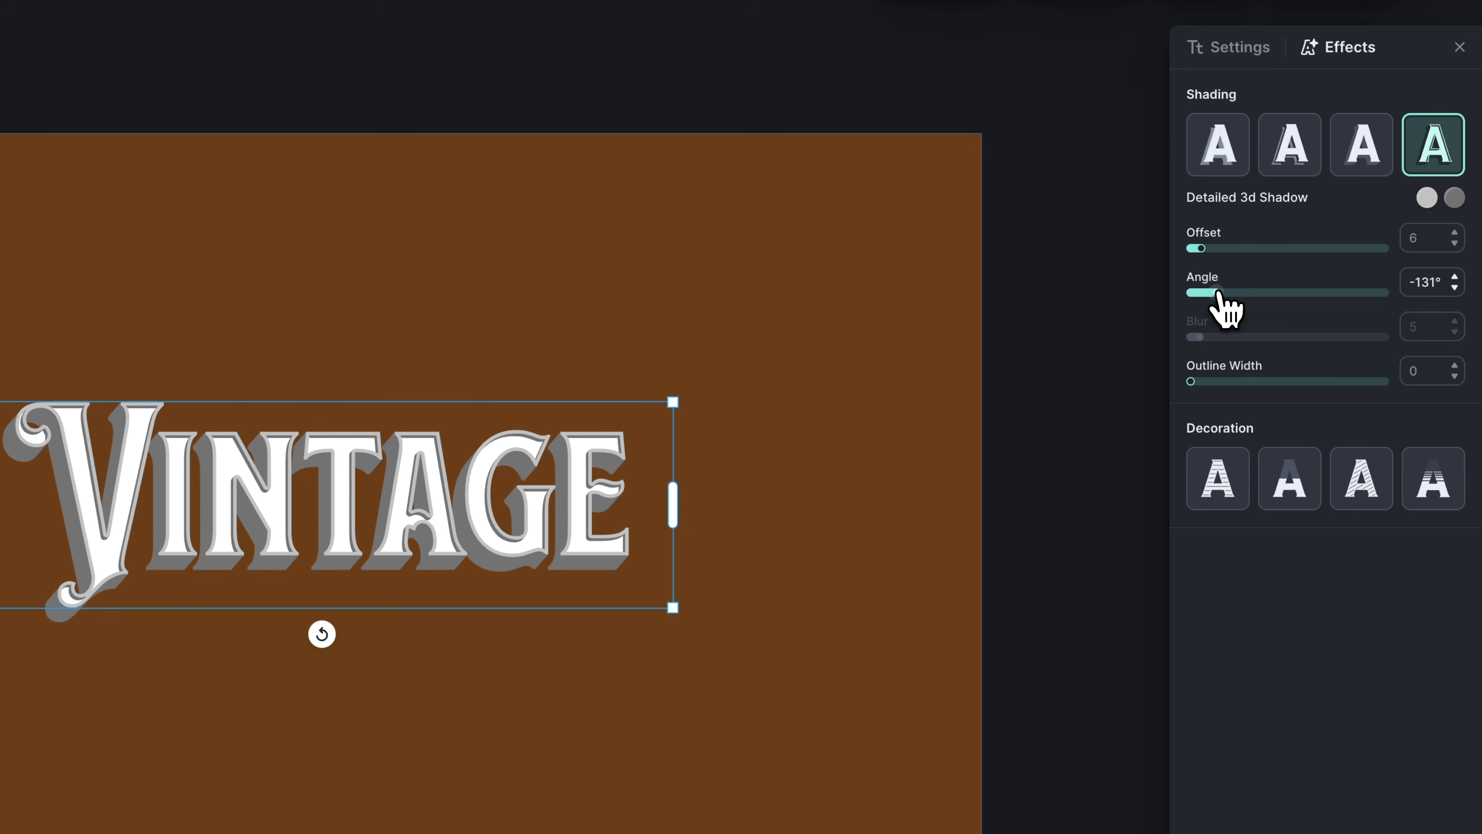
click(1455, 243)
click(1455, 243)
click(1455, 243)
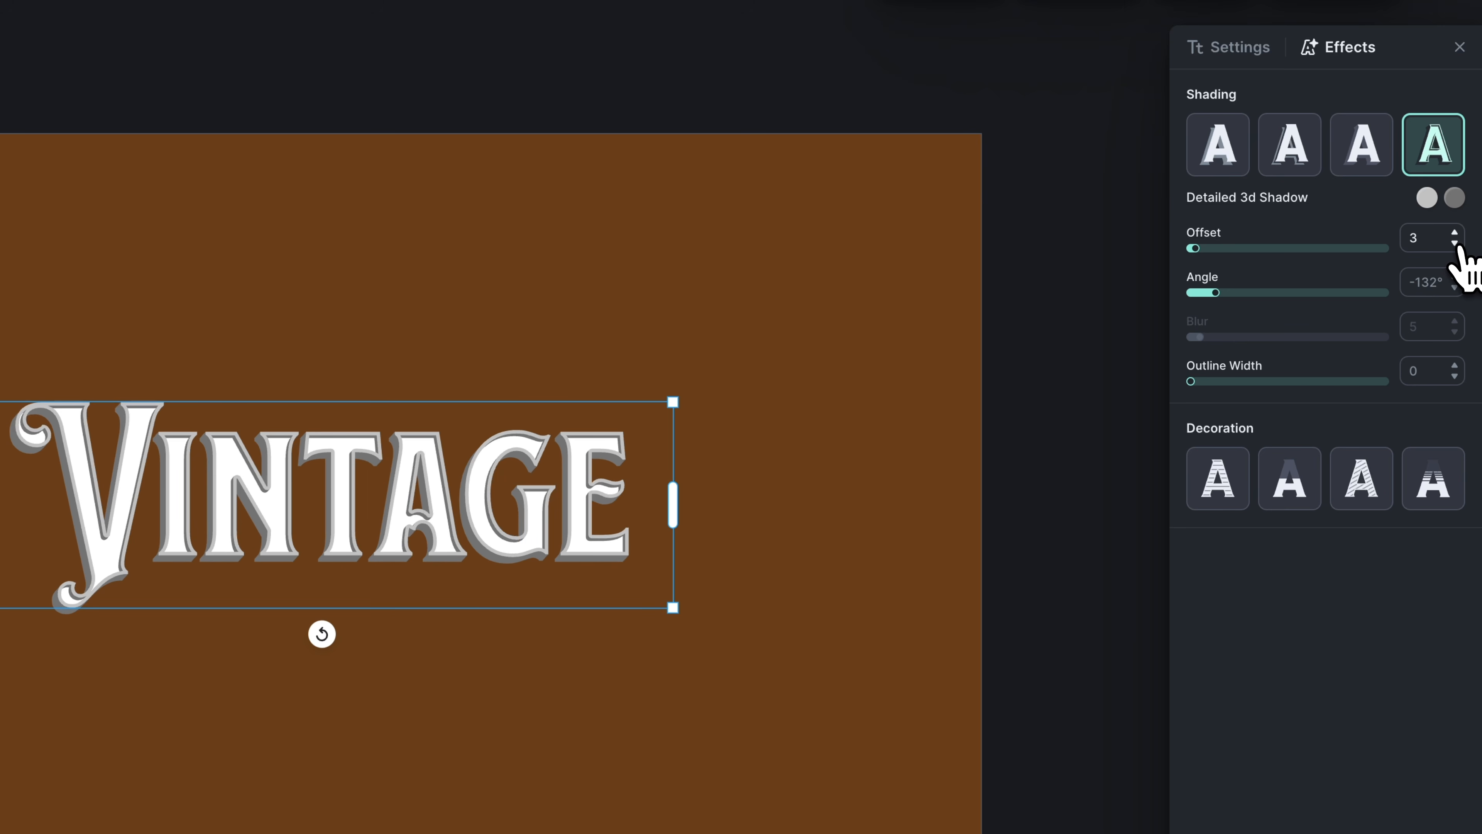
Step: Recolor the outer part of the VINTAGE text's 3d shadow to black
click(1454, 198)
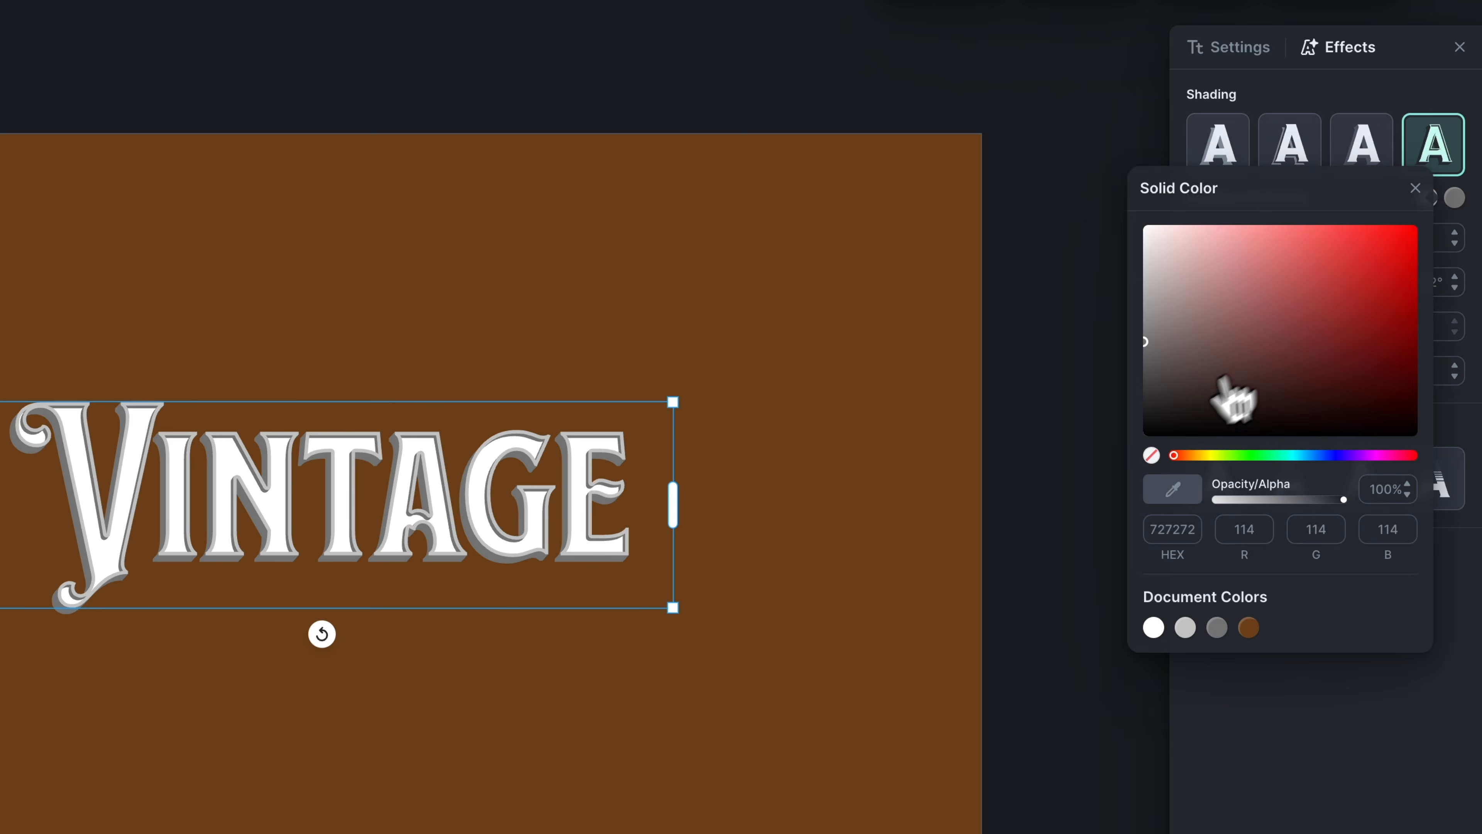
drag(1250, 388, 1148, 472)
click(1457, 199)
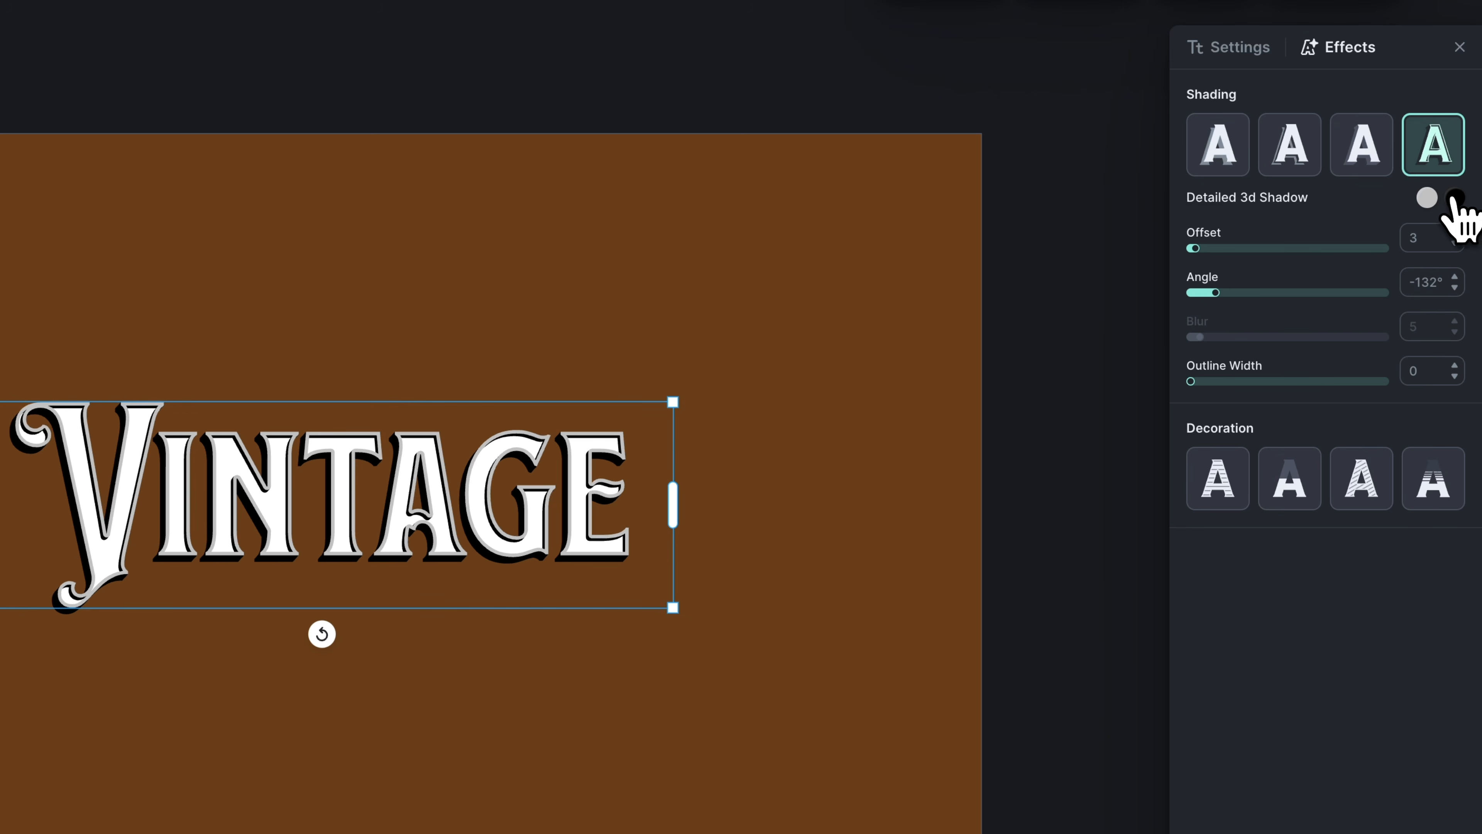
Step: Add the Oblique Lines decoration to the VINTAGE text and color the lines black 000000
click(1367, 480)
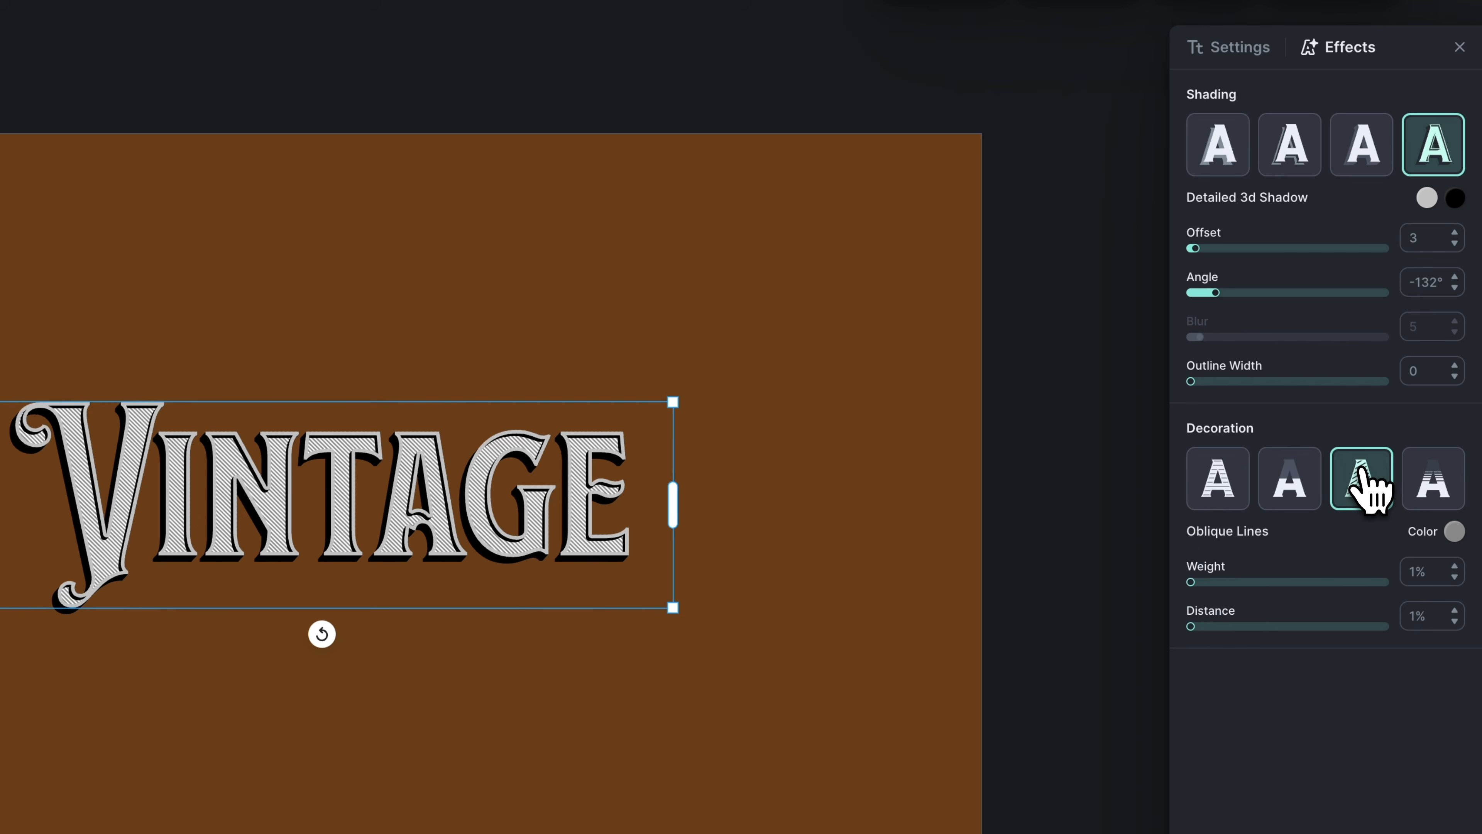
click(1447, 533)
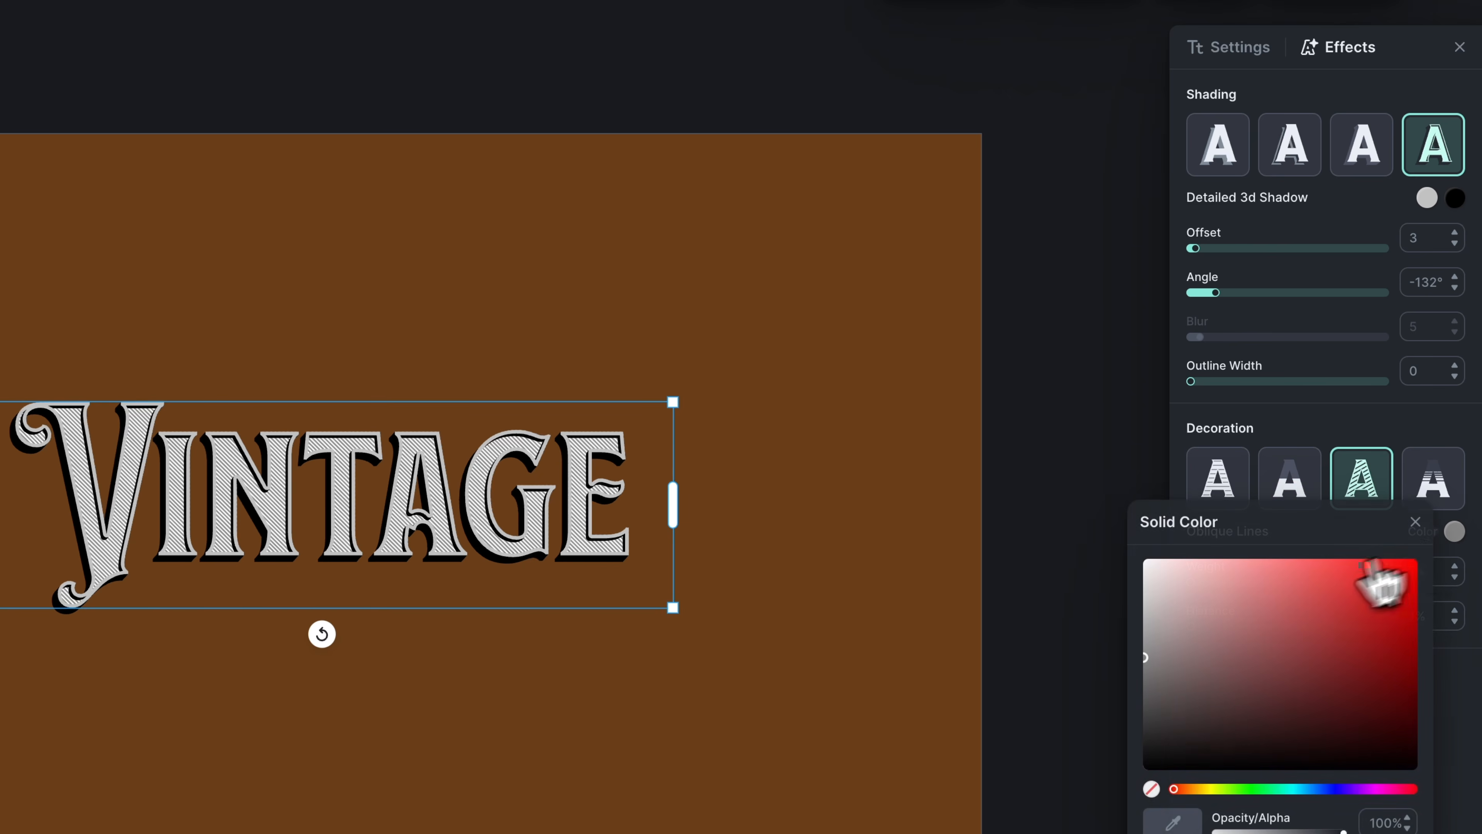
drag(1152, 612, 1103, 725)
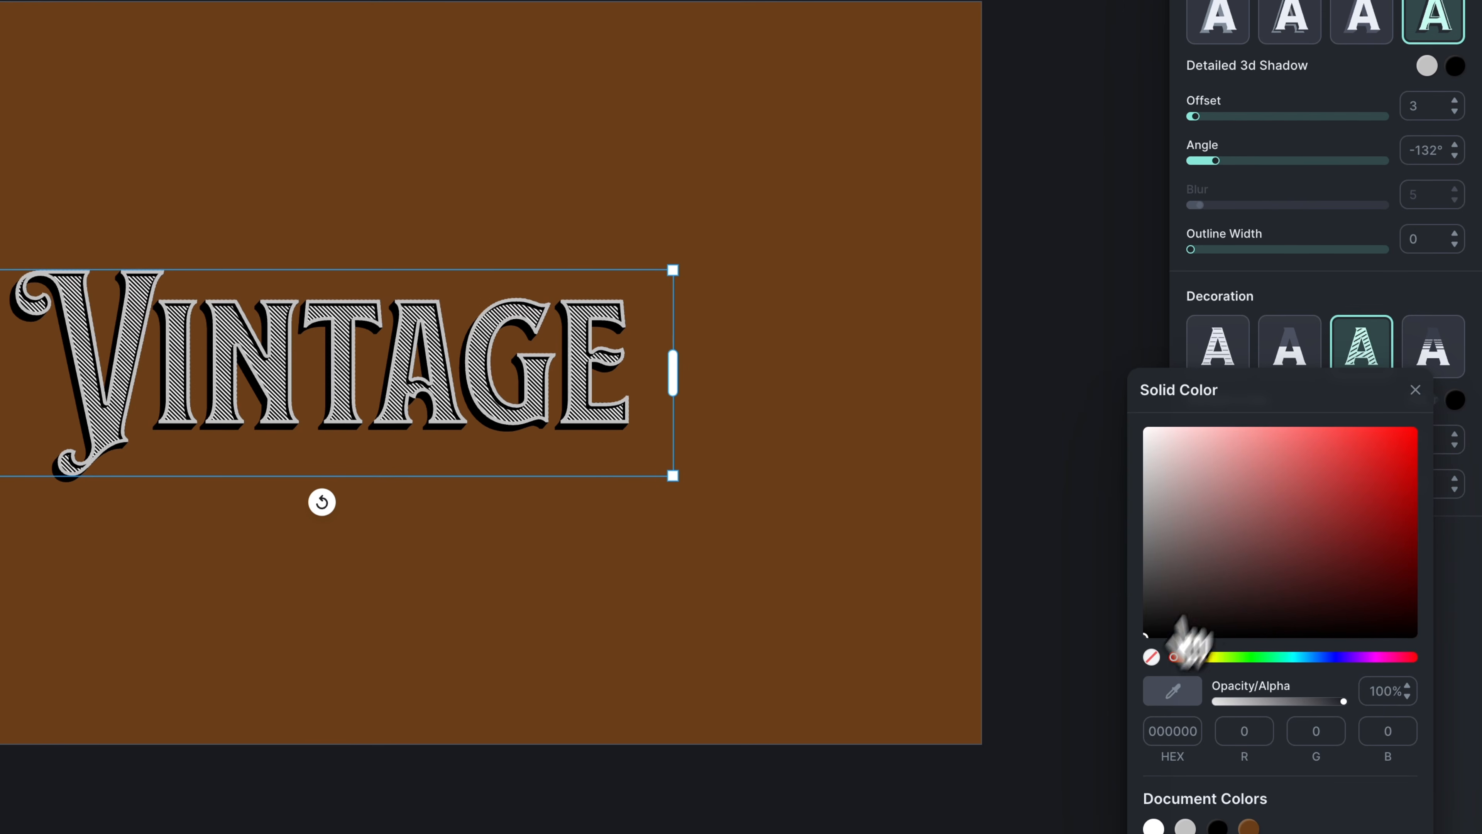
click(1456, 404)
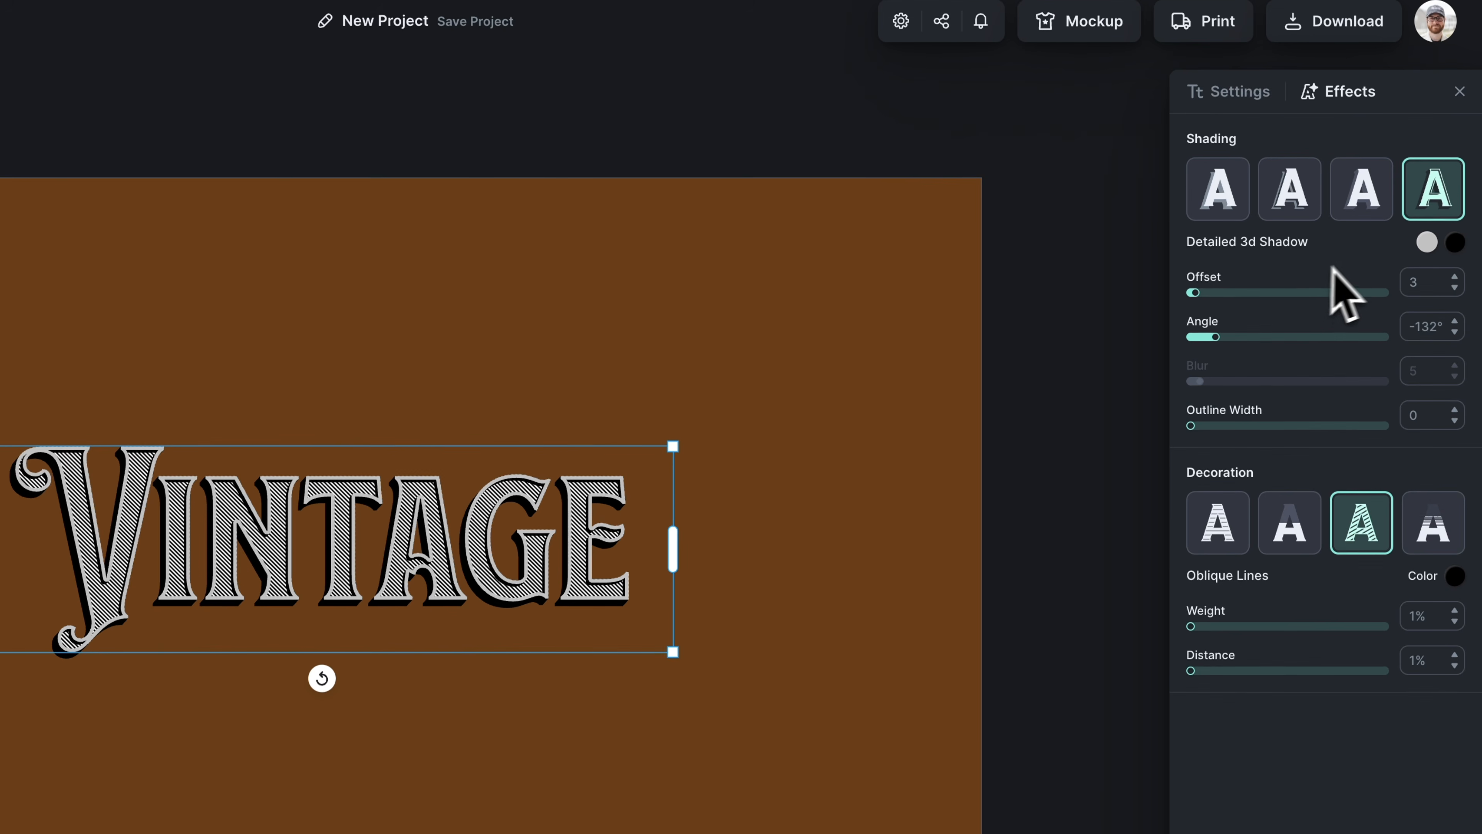
Step: Make the 3d shadow's inner outline color white and set the shadow's angle to -143° and offset to 5
click(1426, 244)
mouse_move(1284, 331)
mouse_down()
mouse_move(1198, 331)
mouse_move(1309, 347)
mouse_move(1217, 303)
mouse_up()
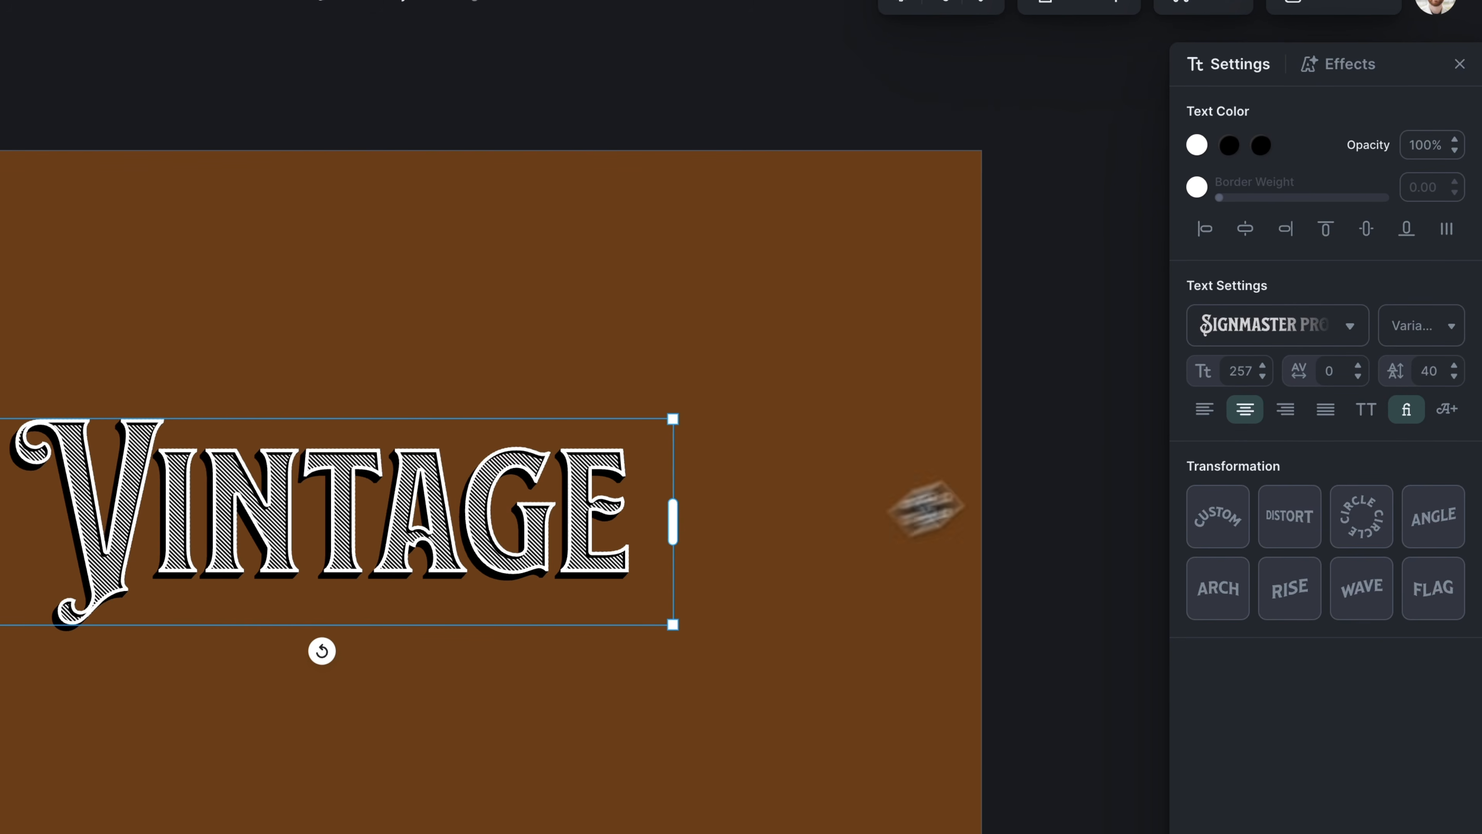
click(1338, 63)
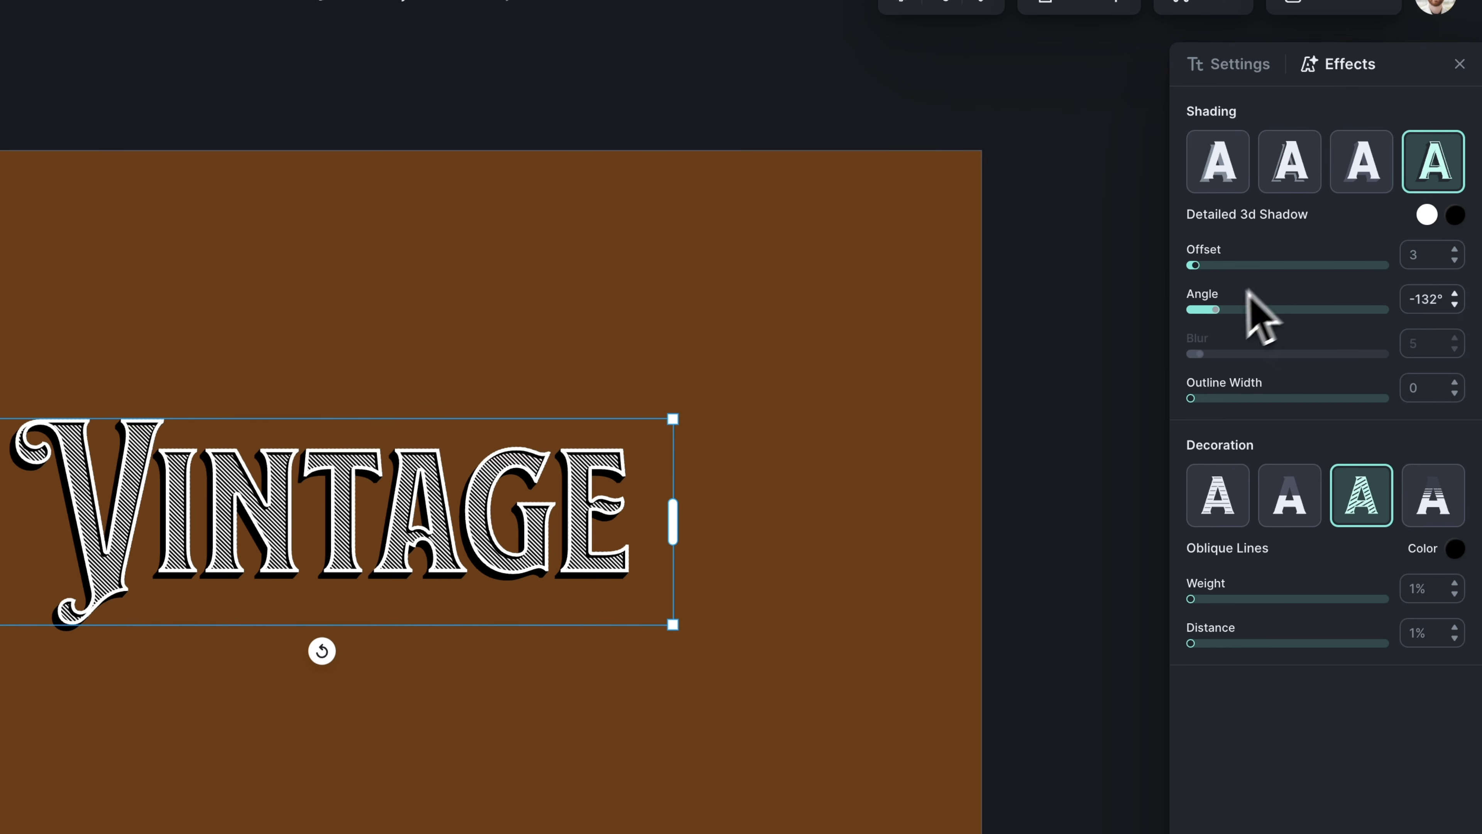
drag(1215, 312, 1219, 330)
click(1455, 249)
click(1454, 249)
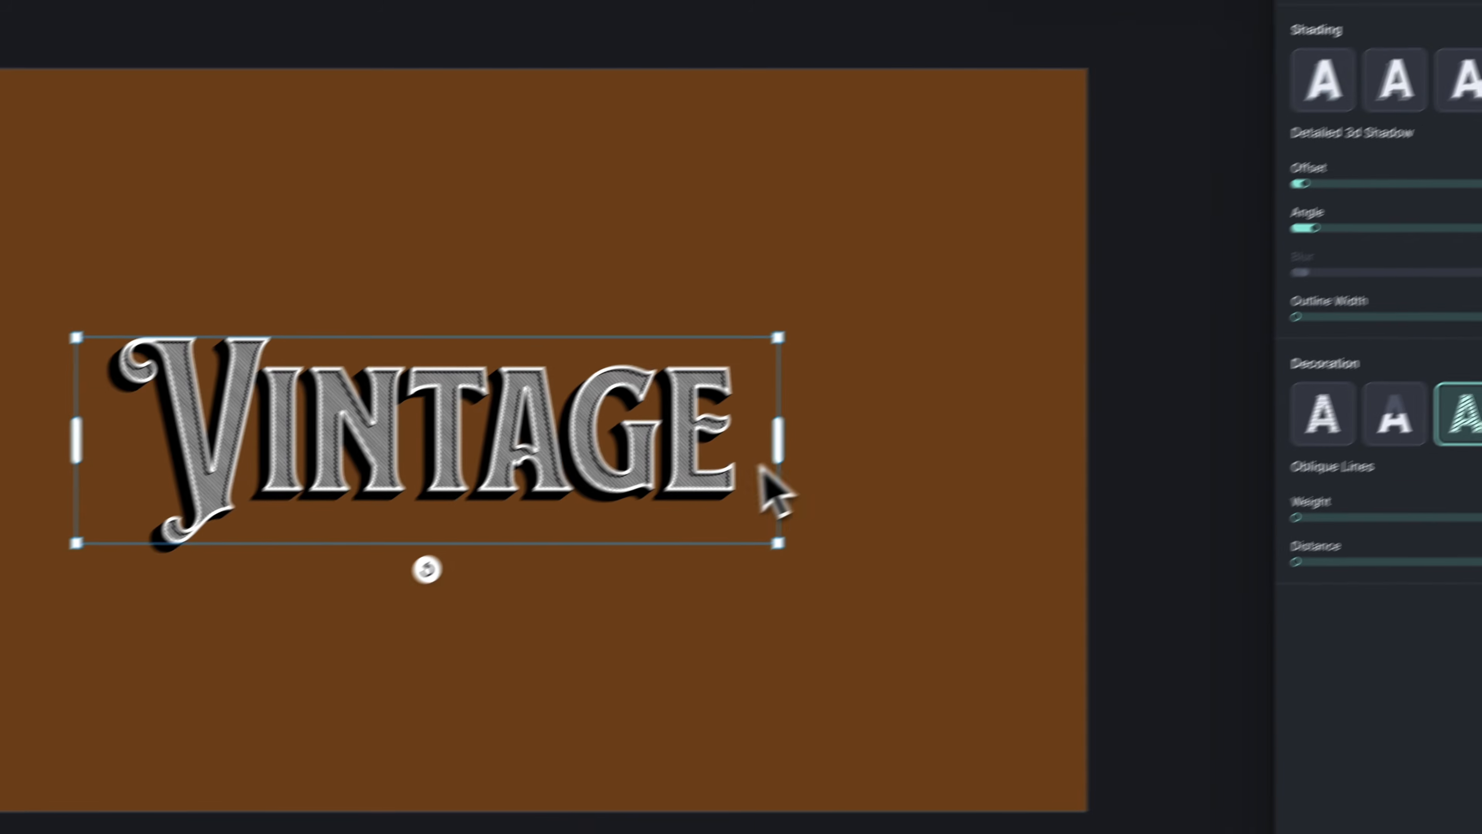
Step: Duplicate the VINTAGE text in place and hide the top copy in the layer list
key(super+c)
key(super+v)
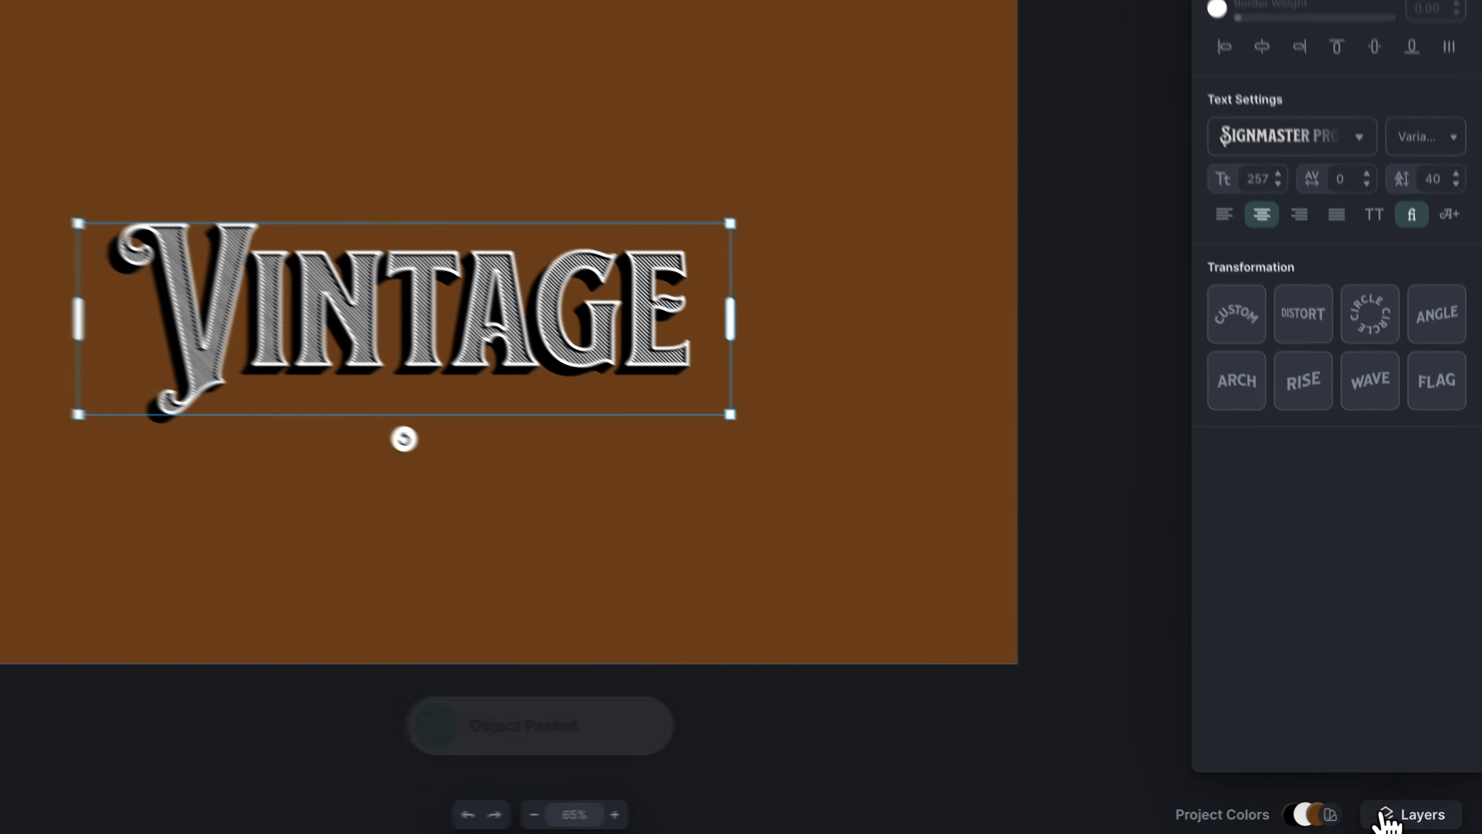
click(1418, 807)
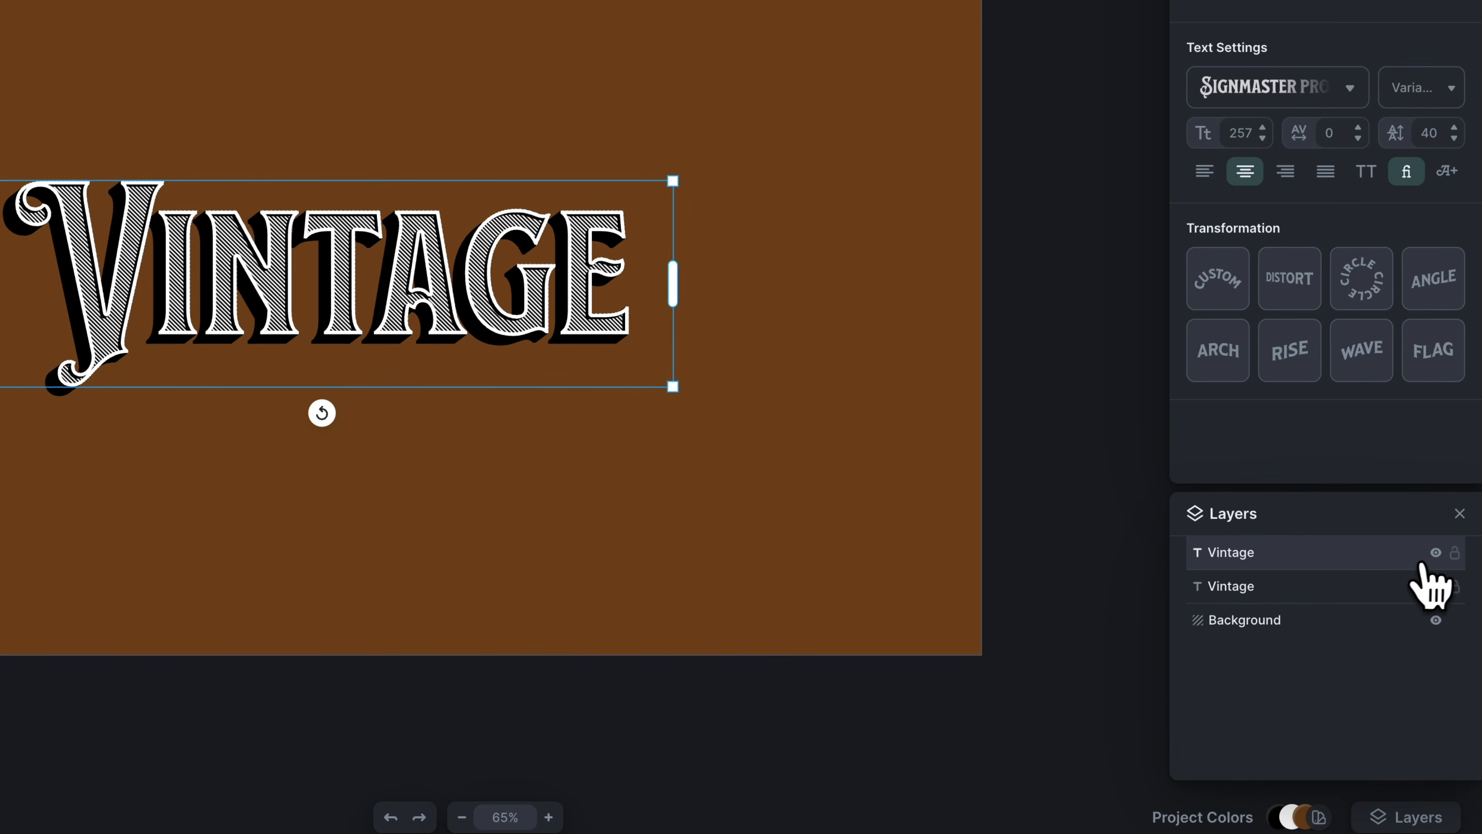
Step: Remove the Detailed 3d Shadow from the lower VINTAGE copy and show the top copy again
click(1409, 593)
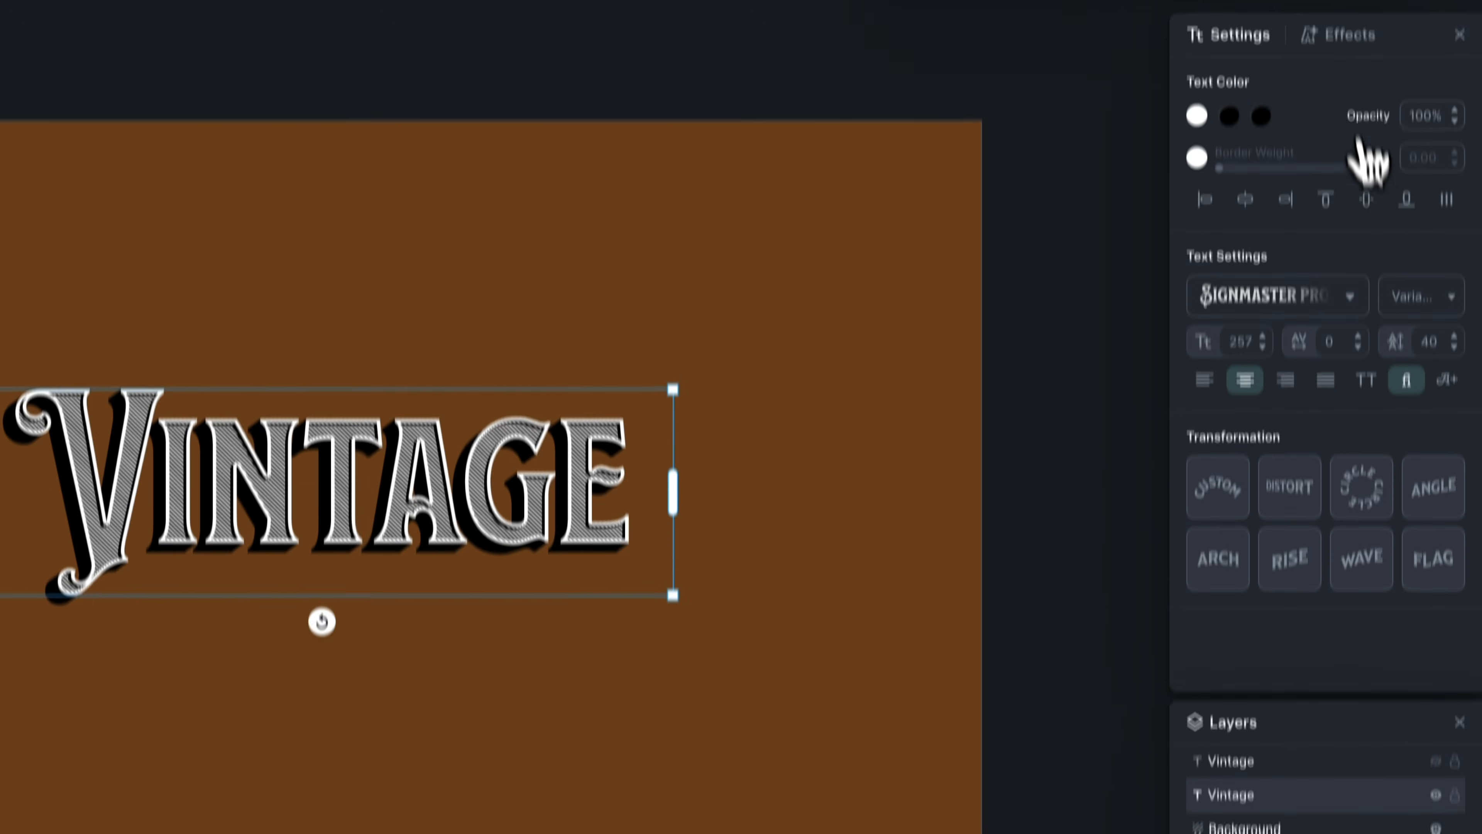
click(1336, 93)
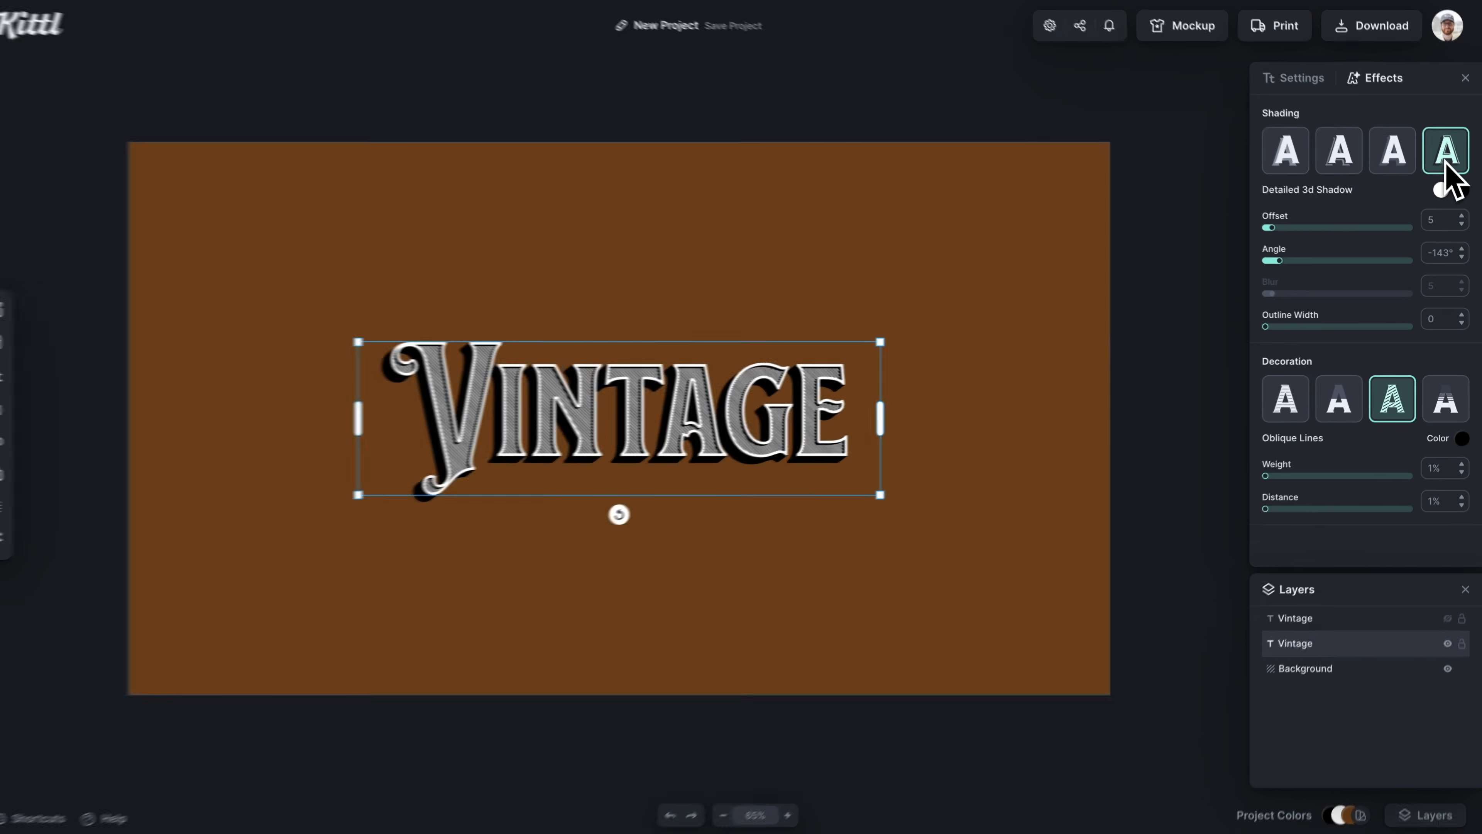
click(1446, 158)
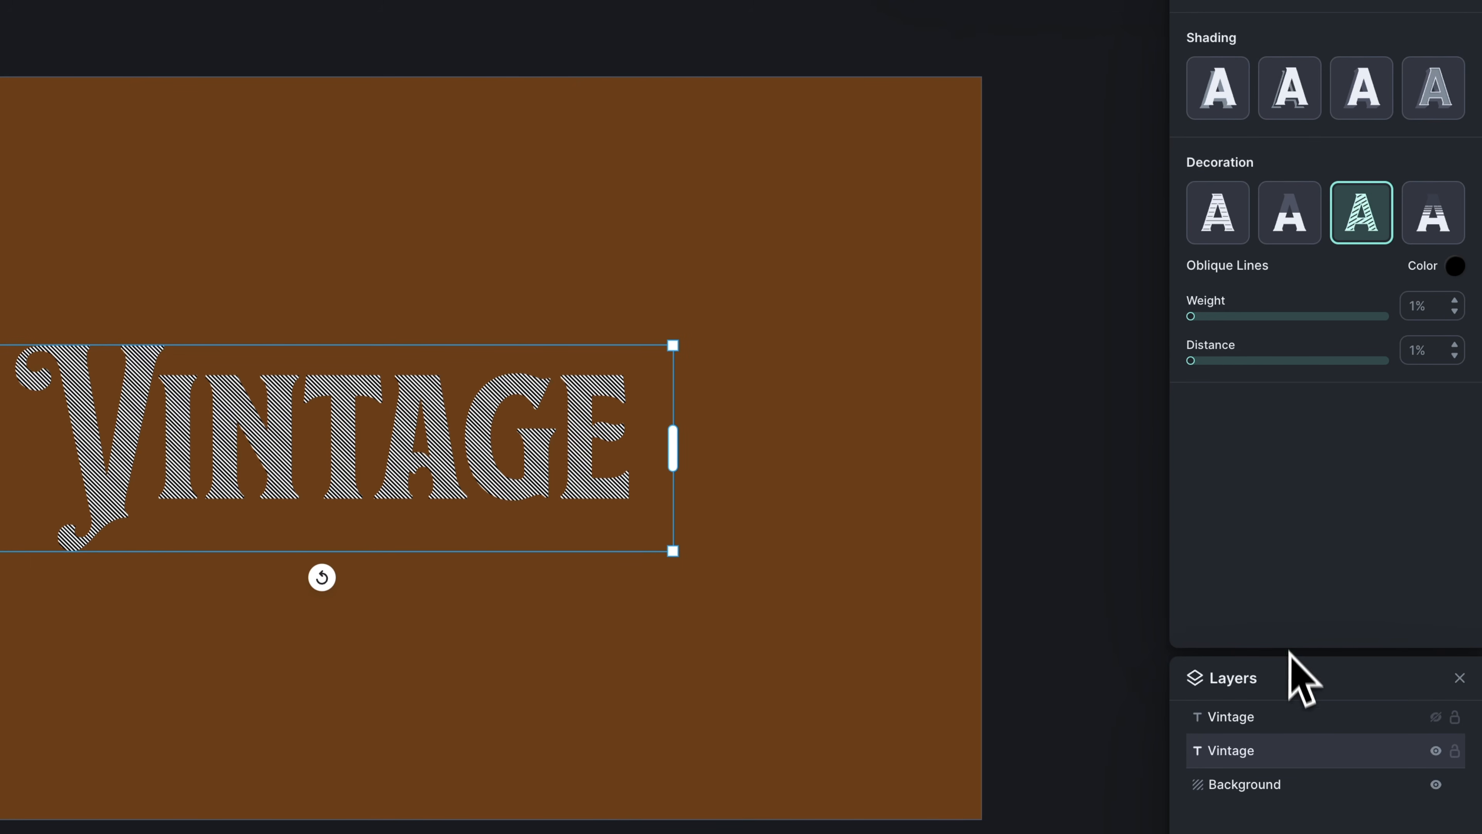
click(1435, 716)
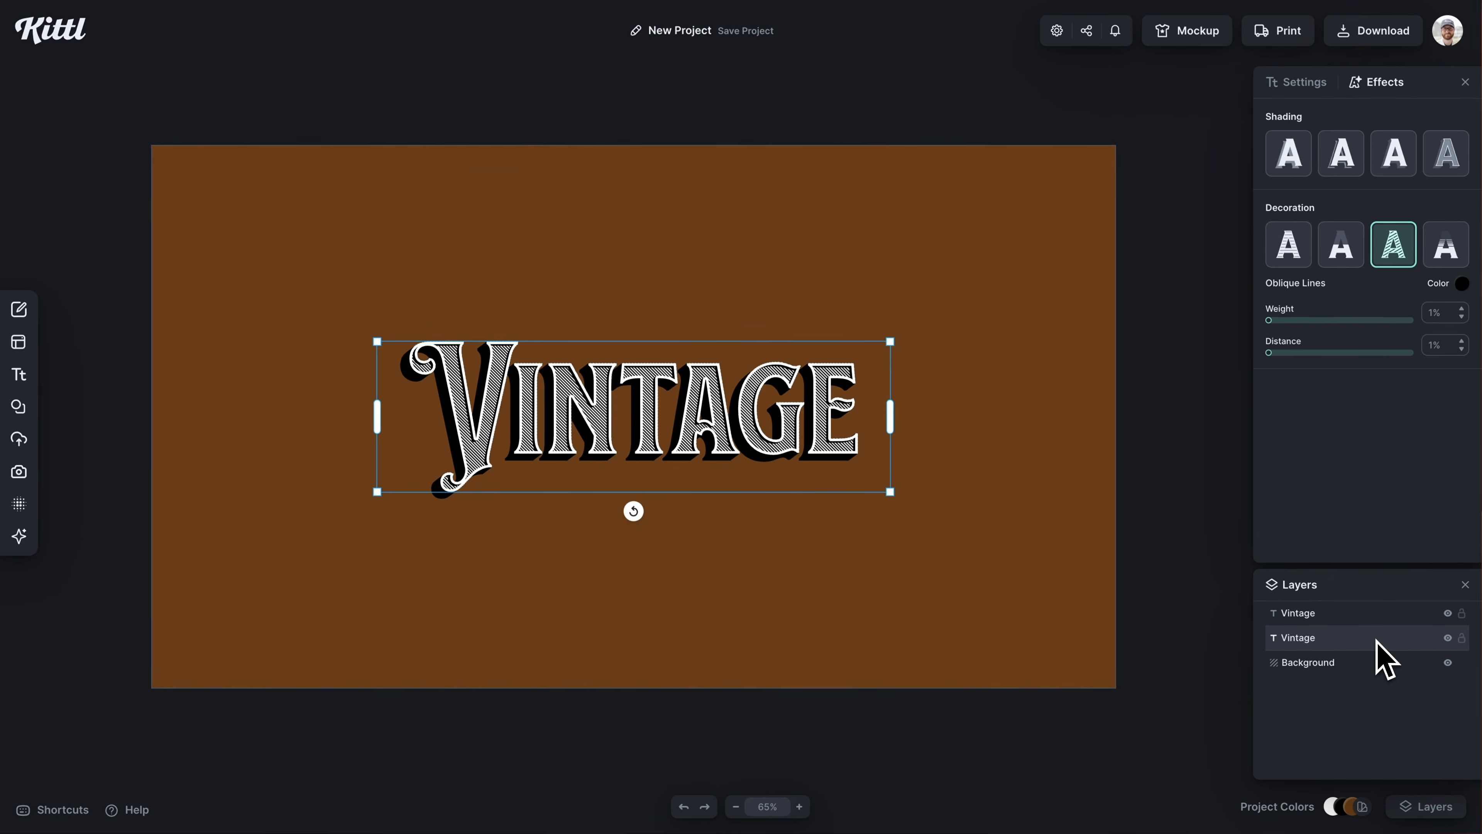
Step: Nudge the lower VINTAGE copy slightly down and left so it peeks out behind the top copy as a second lined shadow
key(Down)
key(Down)
key(Left)
key(Left)
key(Left)
key(Left)
key(Left)
key(Left)
key(Left)
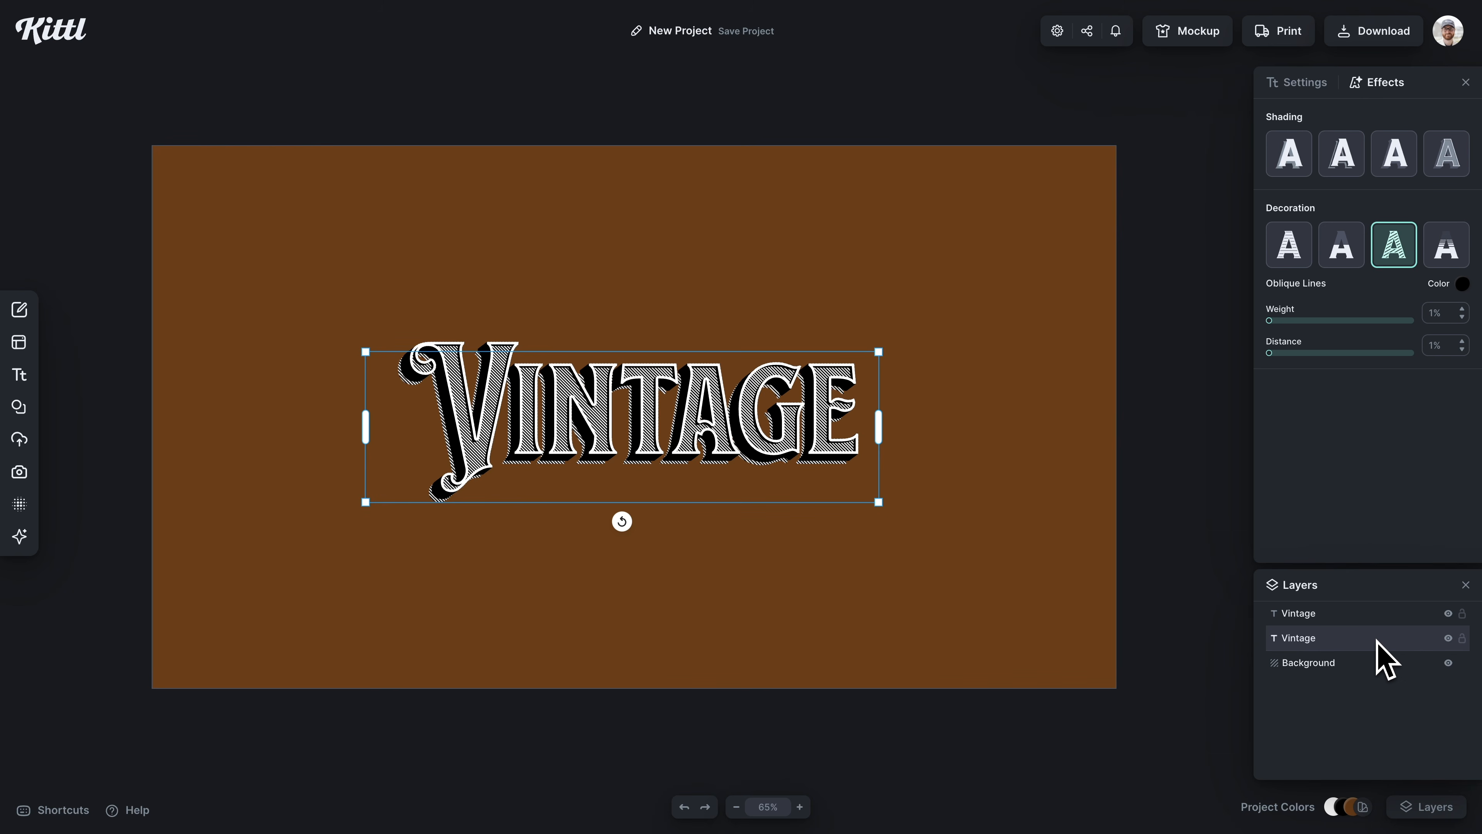
key(Right)
key(Right)
key(Right)
key(Right)
key(Right)
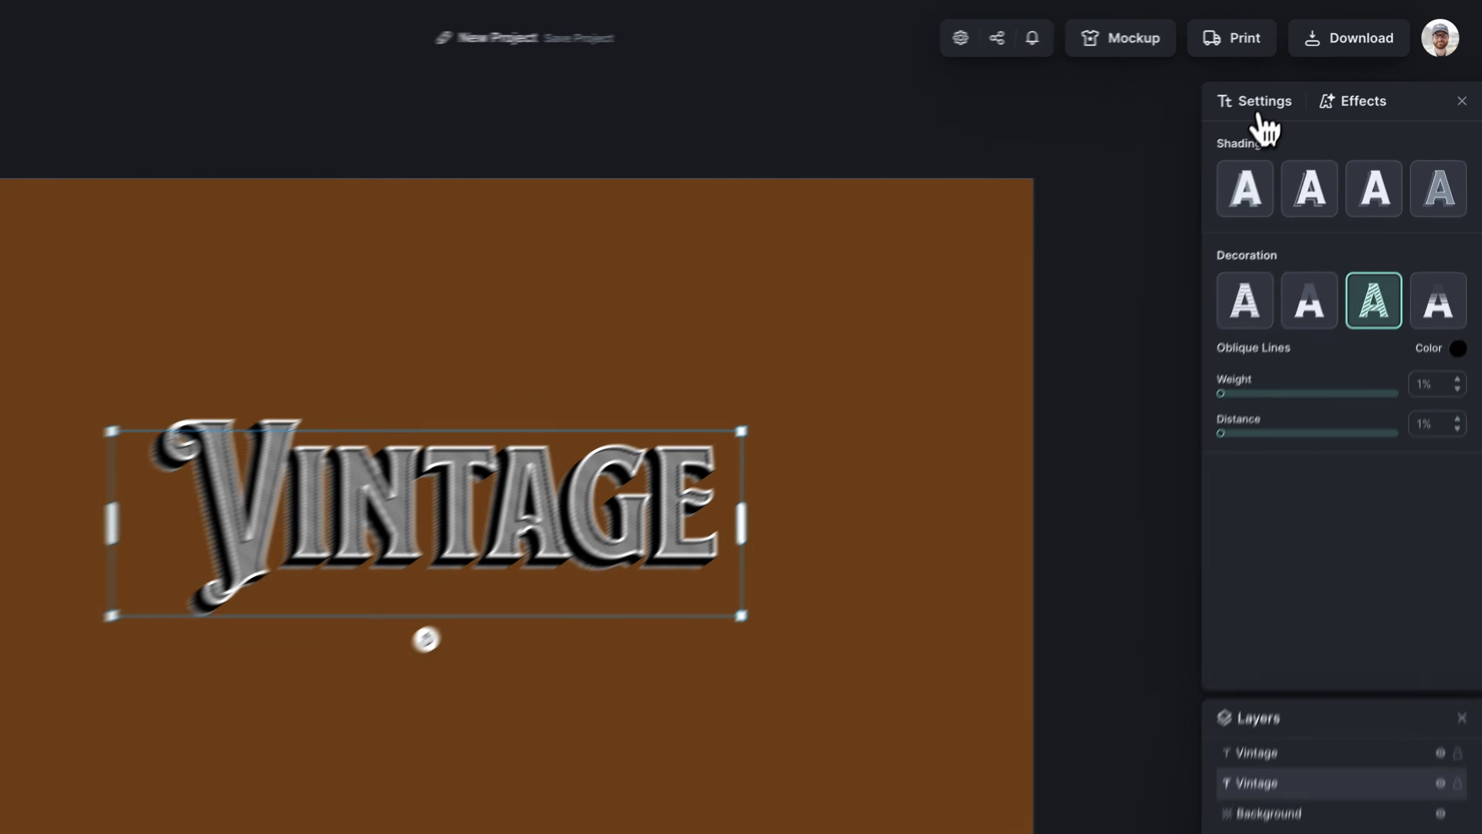
Step: Change the text color of the lower VINTAGE copy
click(1299, 84)
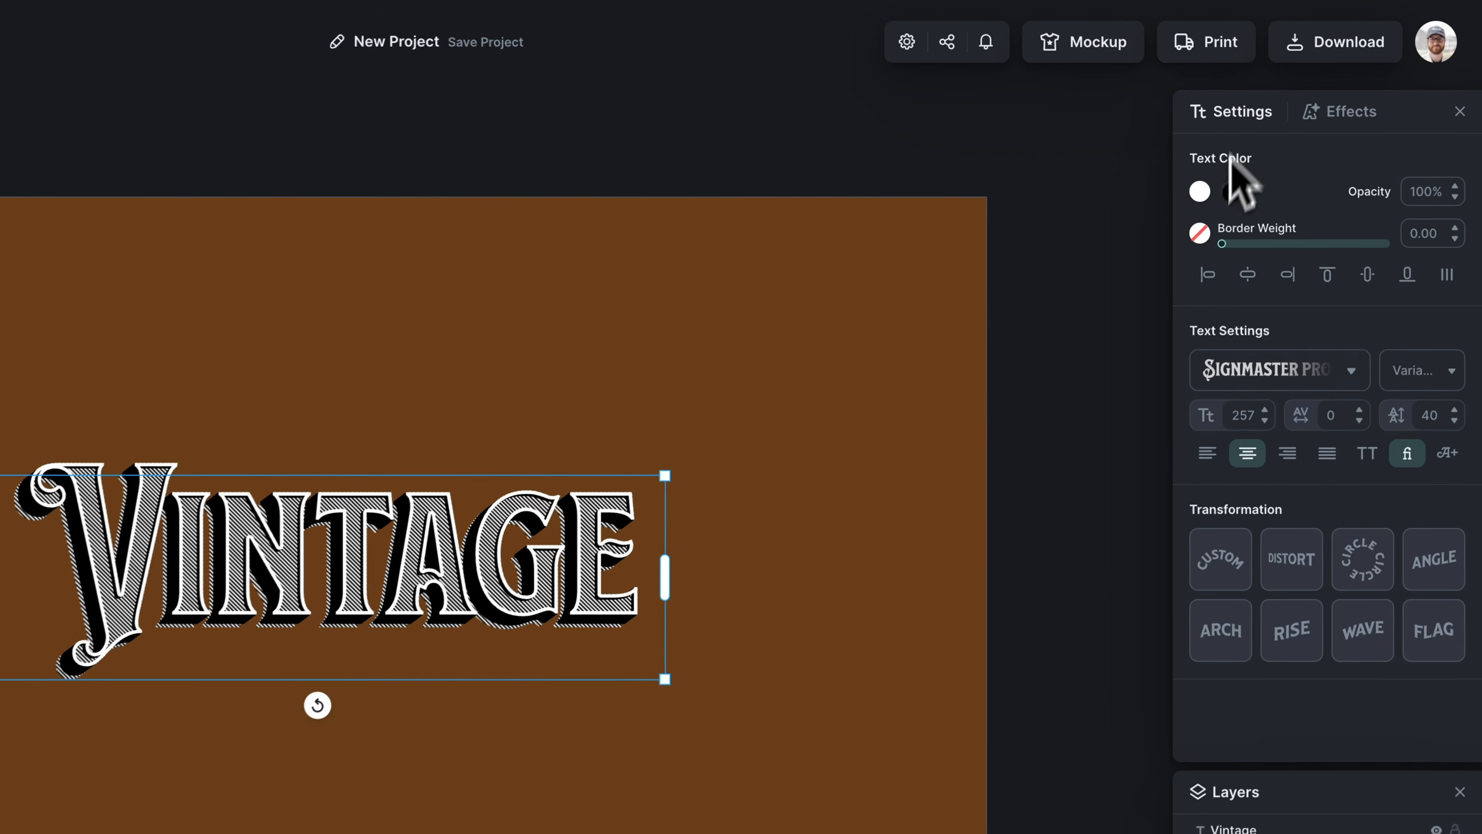
click(1198, 196)
click(1127, 308)
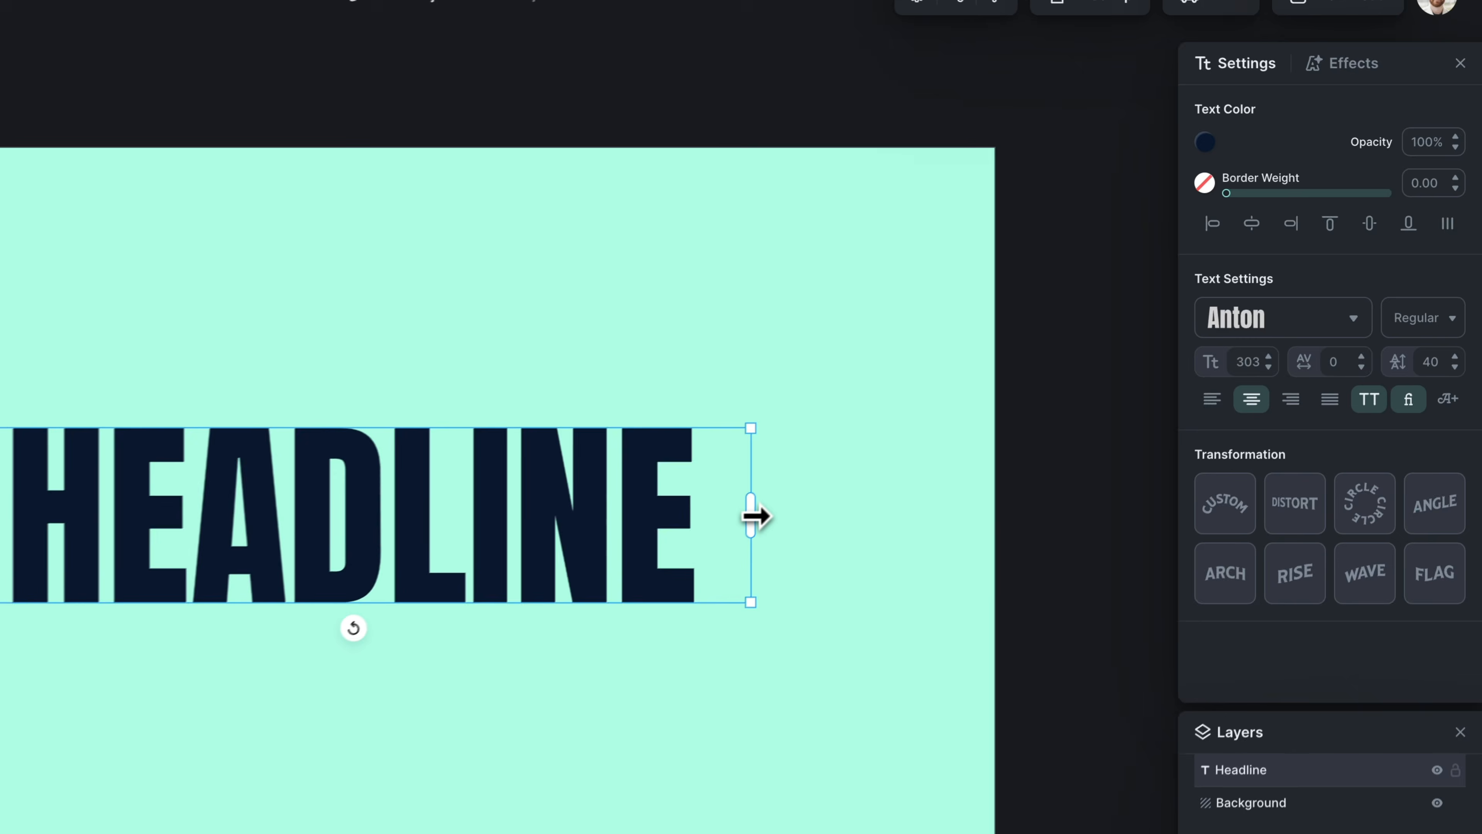
Step: Enlarge the HEADLINE text to size 336 and switch its text color to a gradient
drag(742, 524, 786, 519)
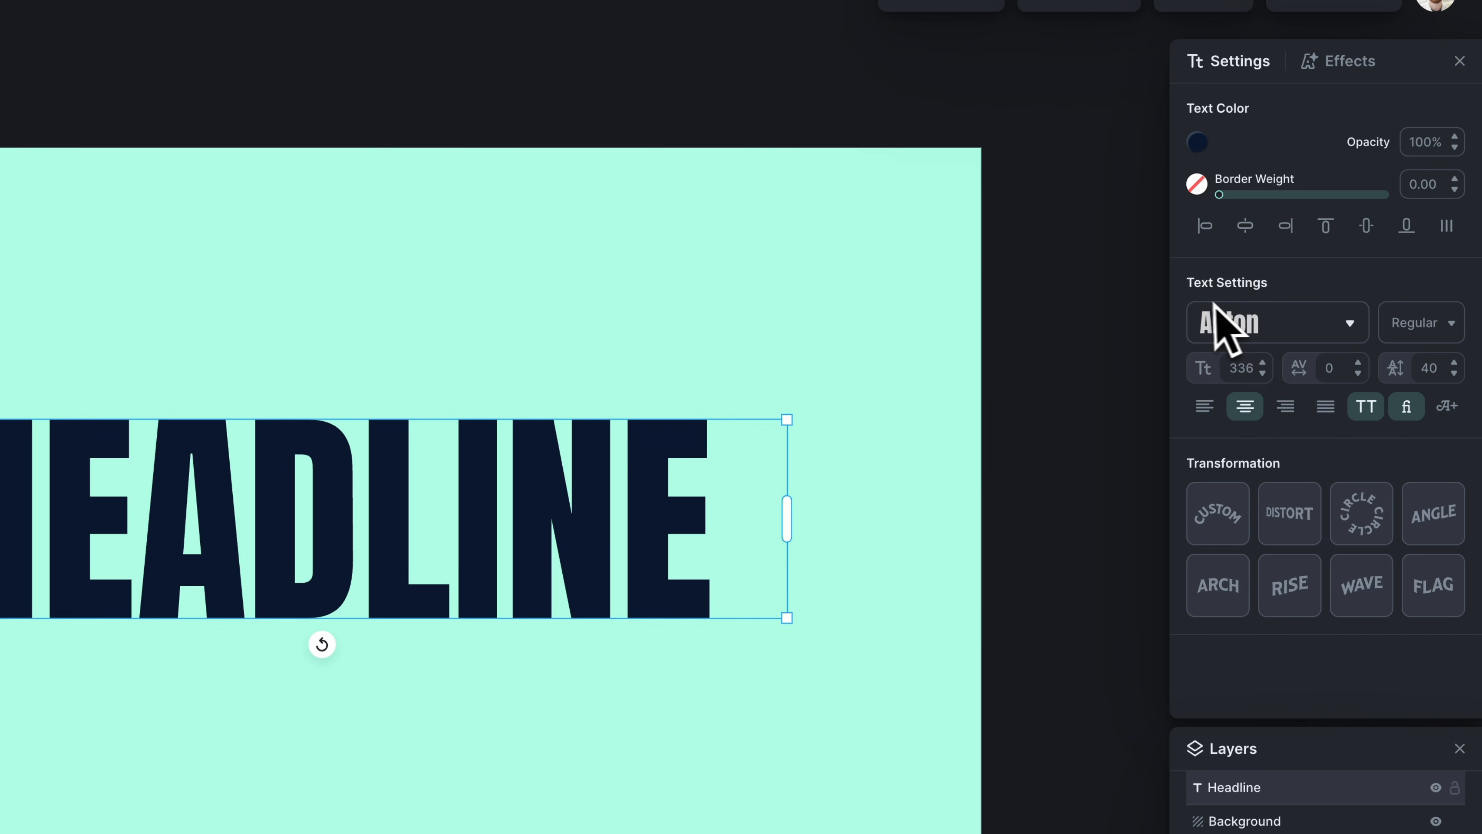
click(1196, 145)
click(970, 134)
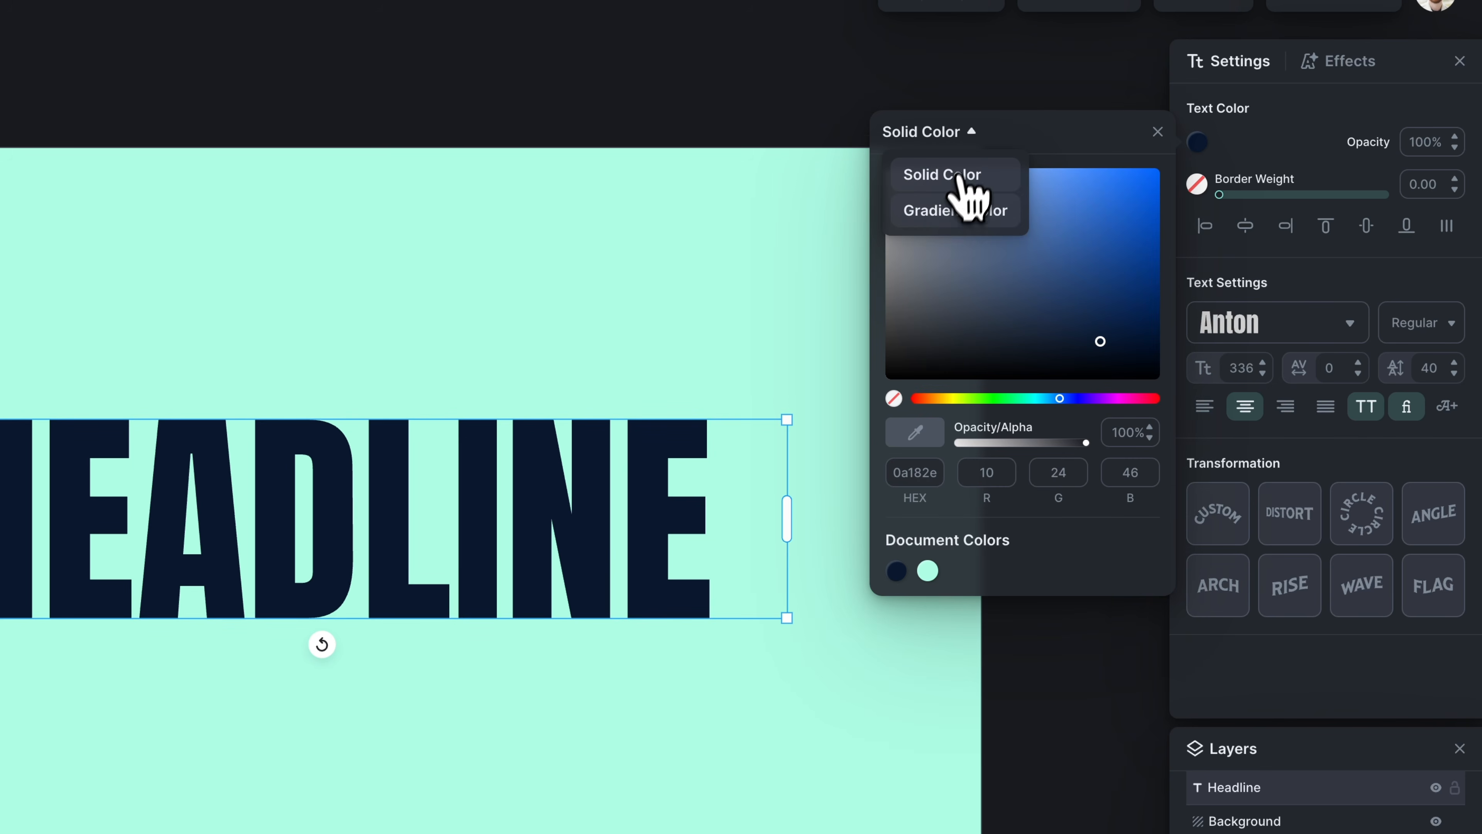
click(957, 211)
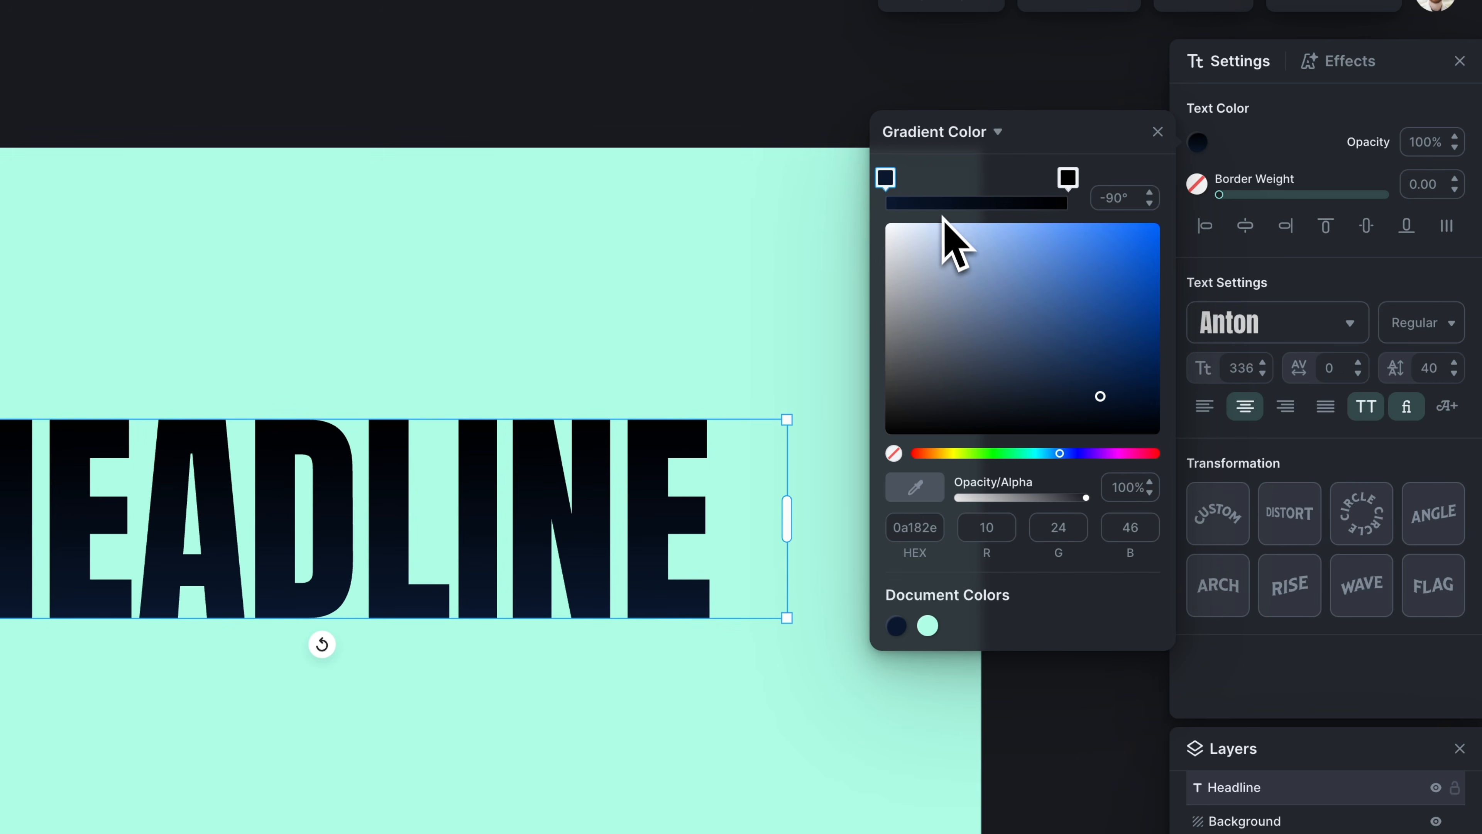
Step: Make the gradient's first stop transparent and bring both stops together at the middle, leaving only the black upper half of HEADLINE
click(895, 453)
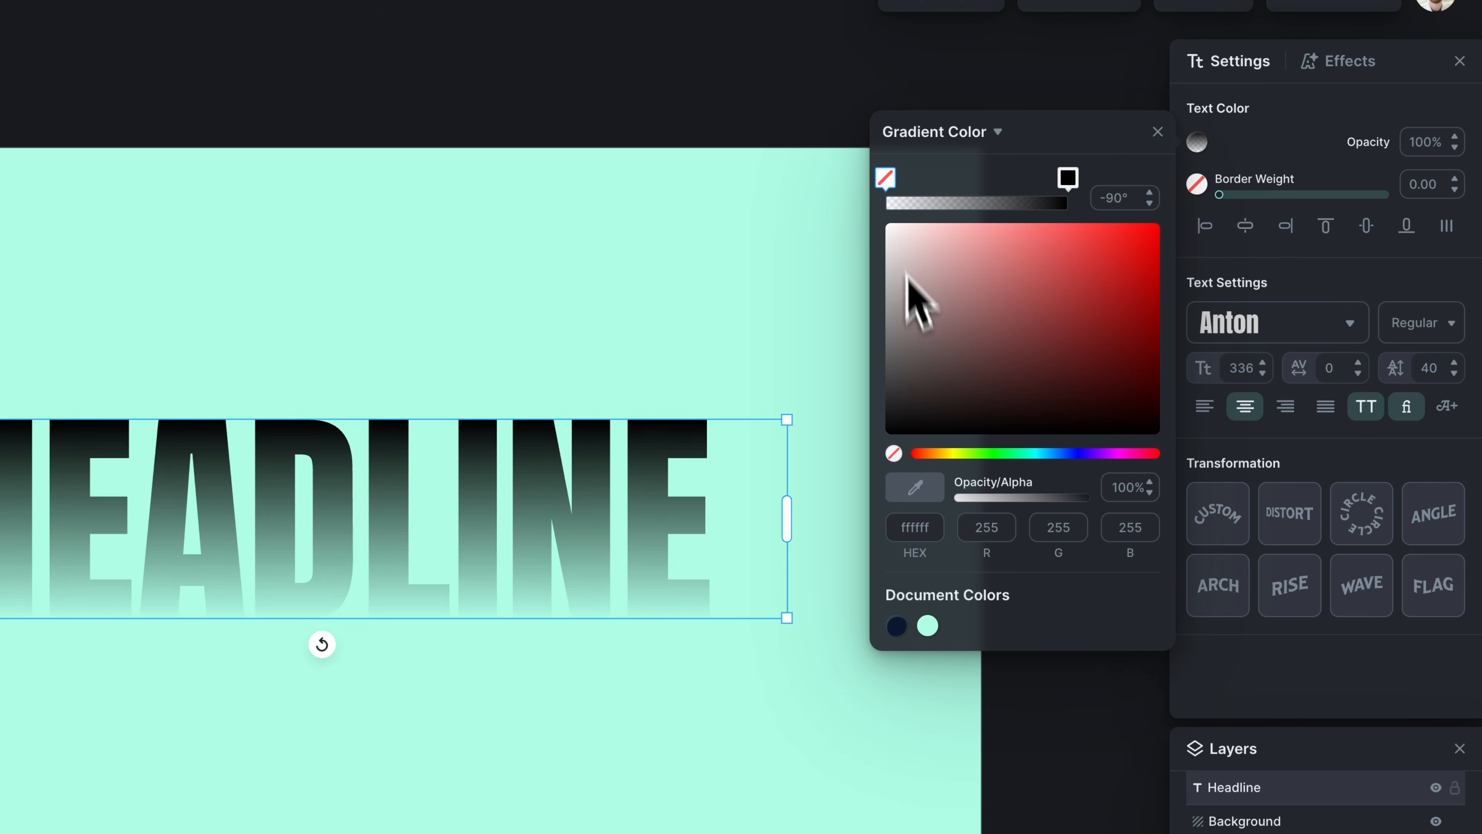
drag(895, 183, 981, 175)
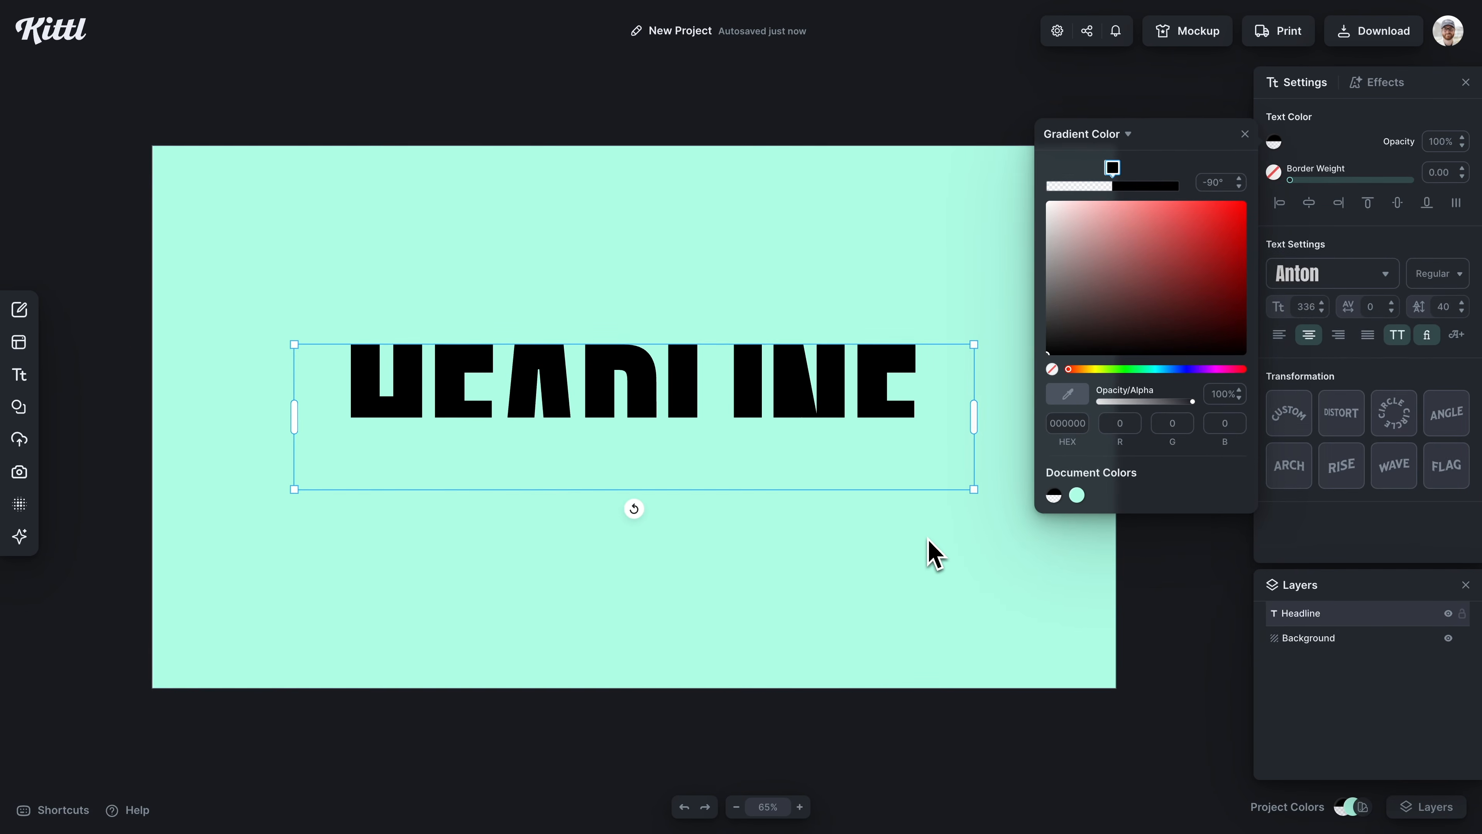
click(929, 540)
Step: Duplicate the HEADLINE text in place and hide the top copy
click(846, 390)
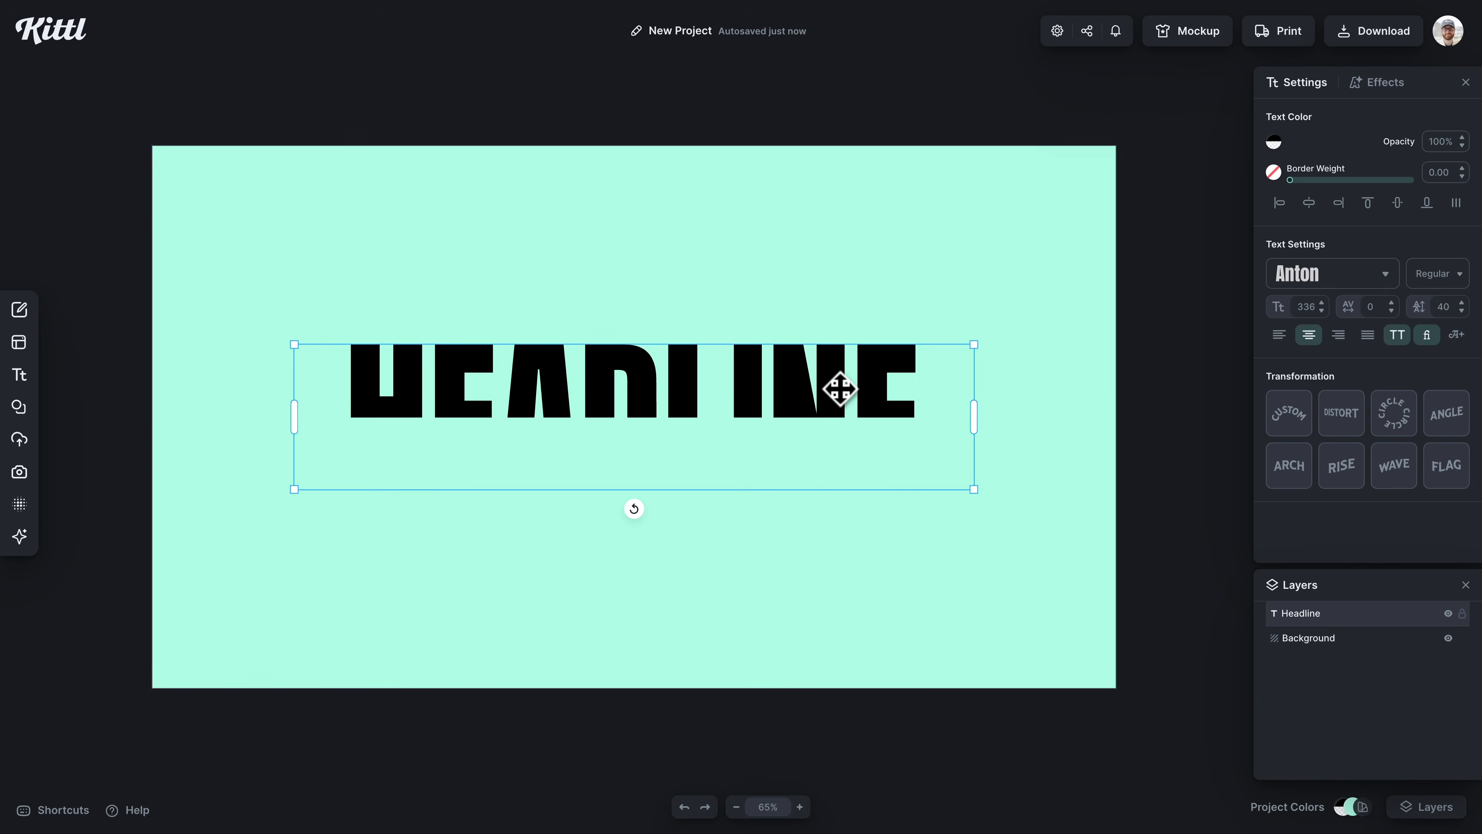
key(super+c)
key(super+v)
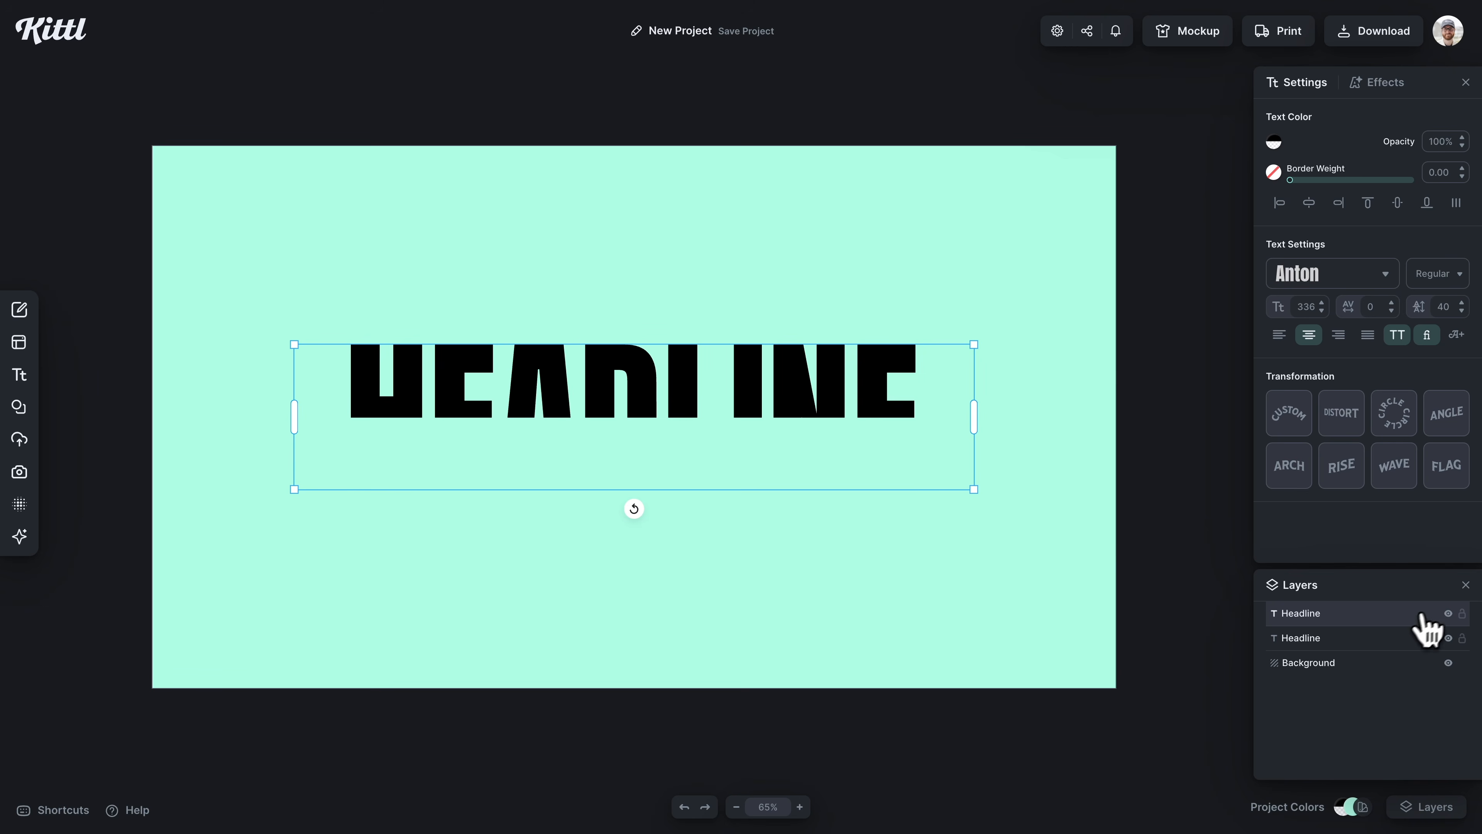
click(1449, 613)
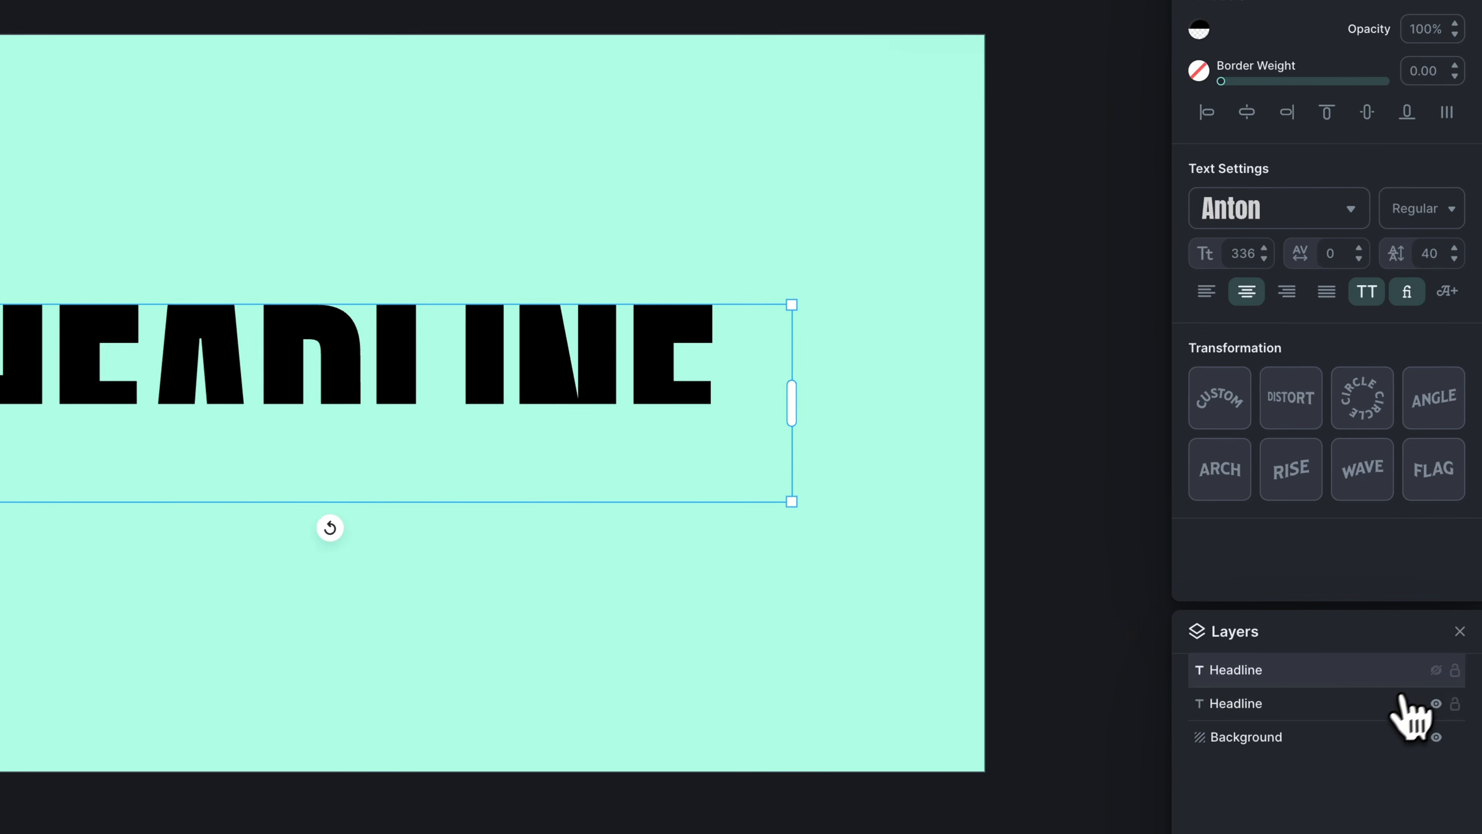
Step: Swap the gradient stops of the lower HEADLINE copy so only its bottom half is black, and show the top copy again
click(1412, 638)
click(1198, 26)
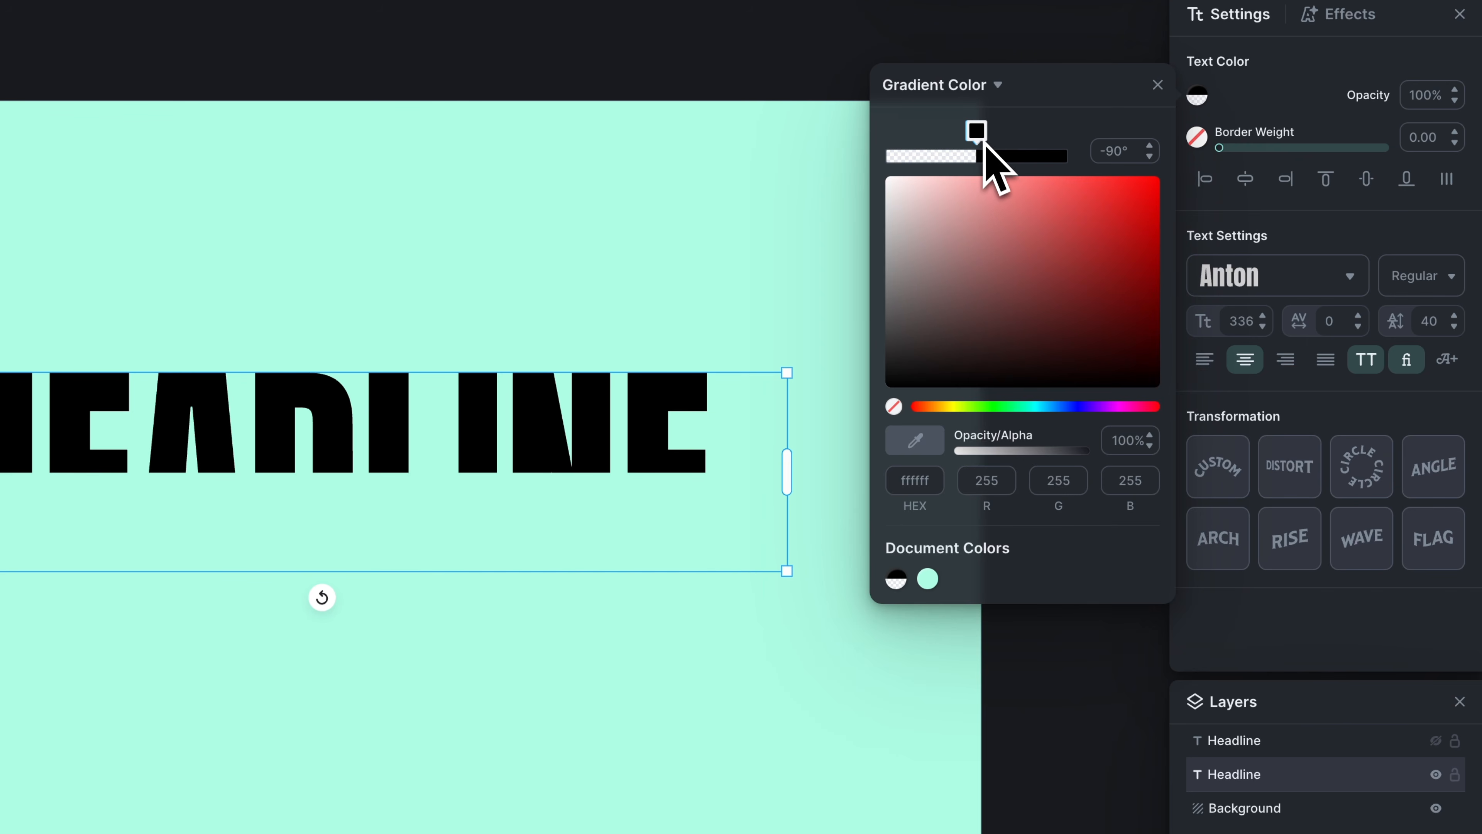
drag(981, 137, 974, 132)
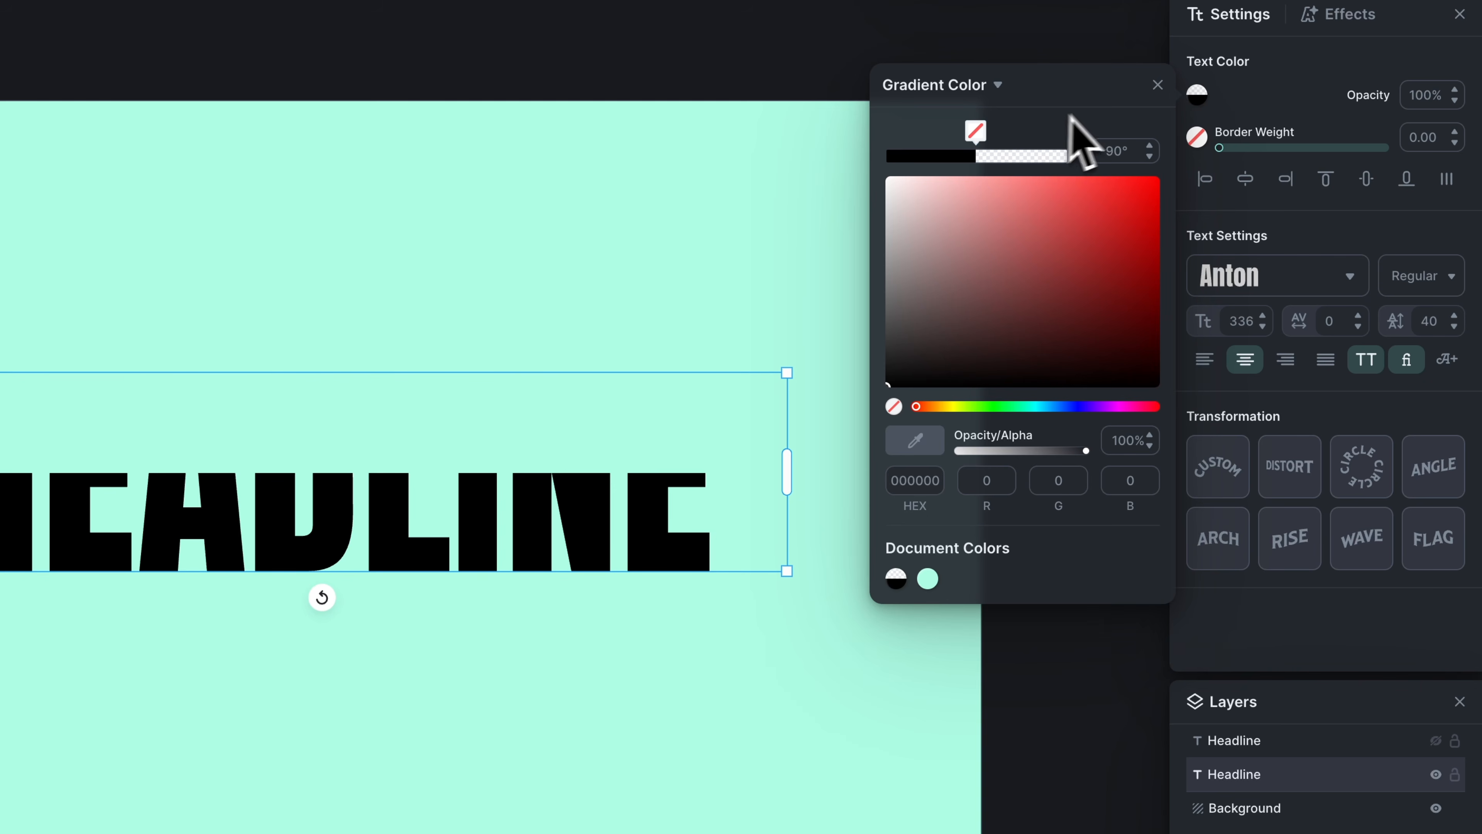
click(1157, 86)
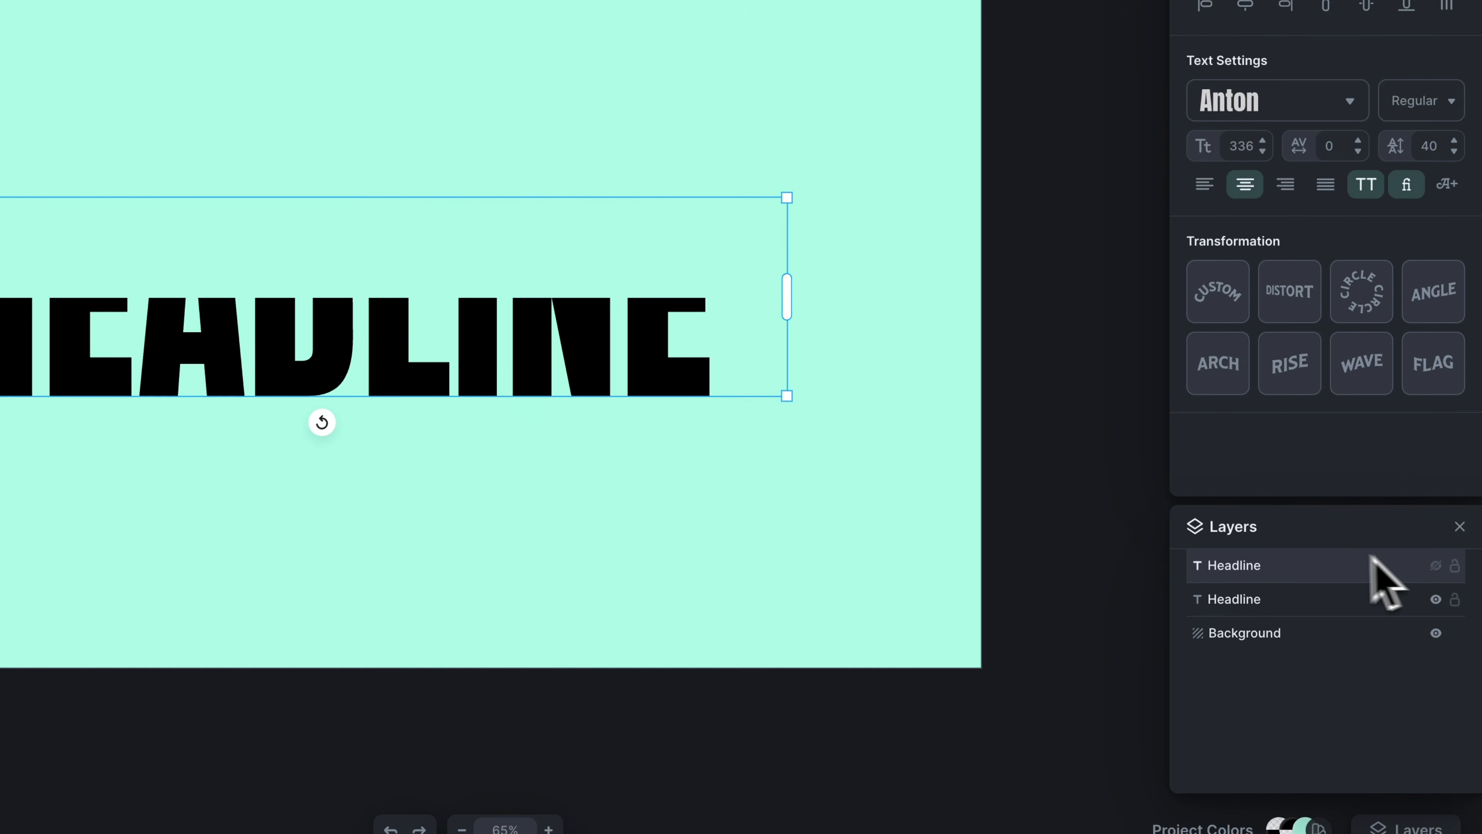
click(1437, 565)
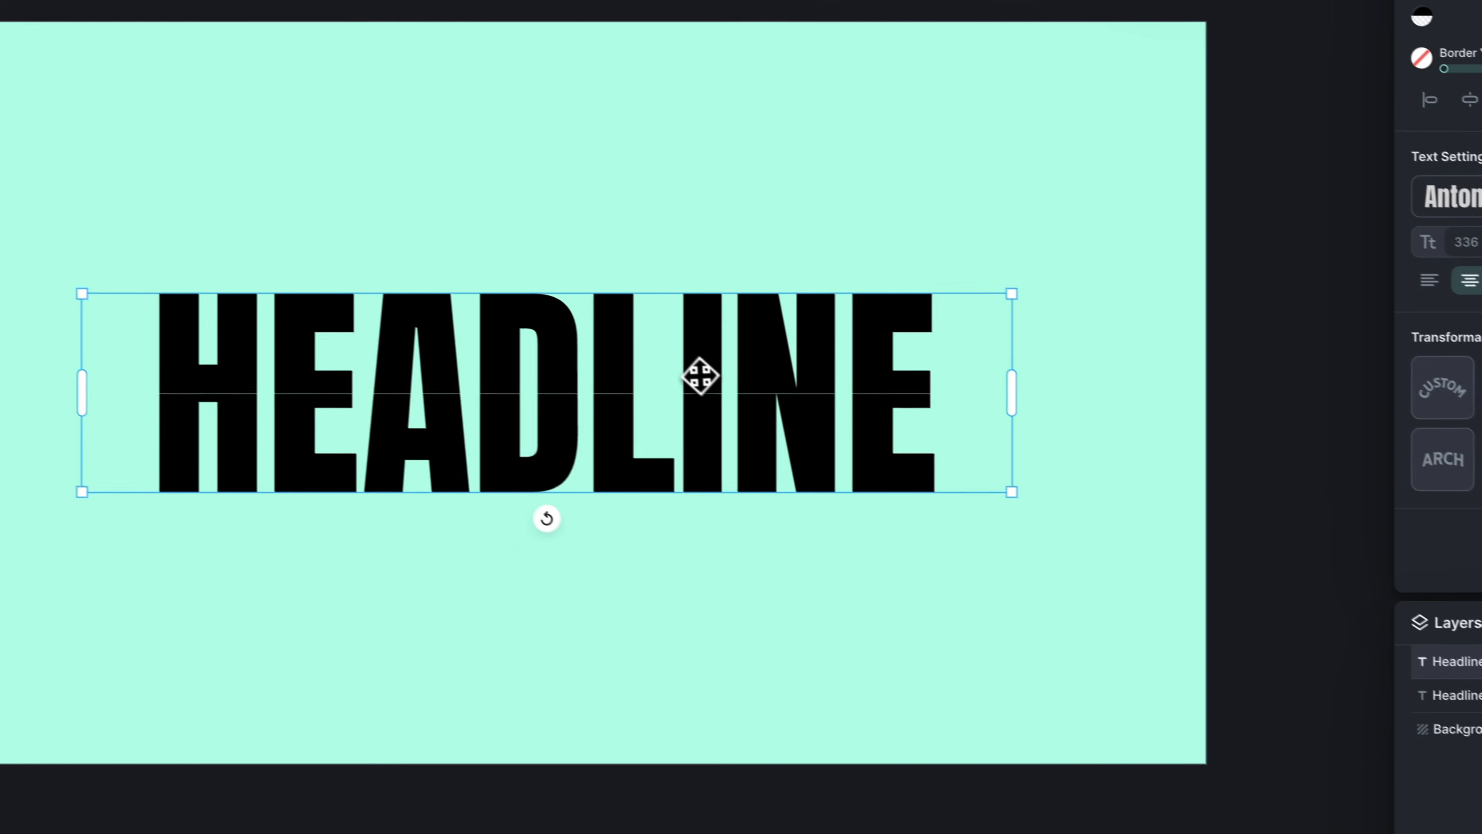
Step: Move HEADLINE's bottom half down and to the right, tilt the top half slightly counterclockwise and shift it left
drag(723, 380, 731, 435)
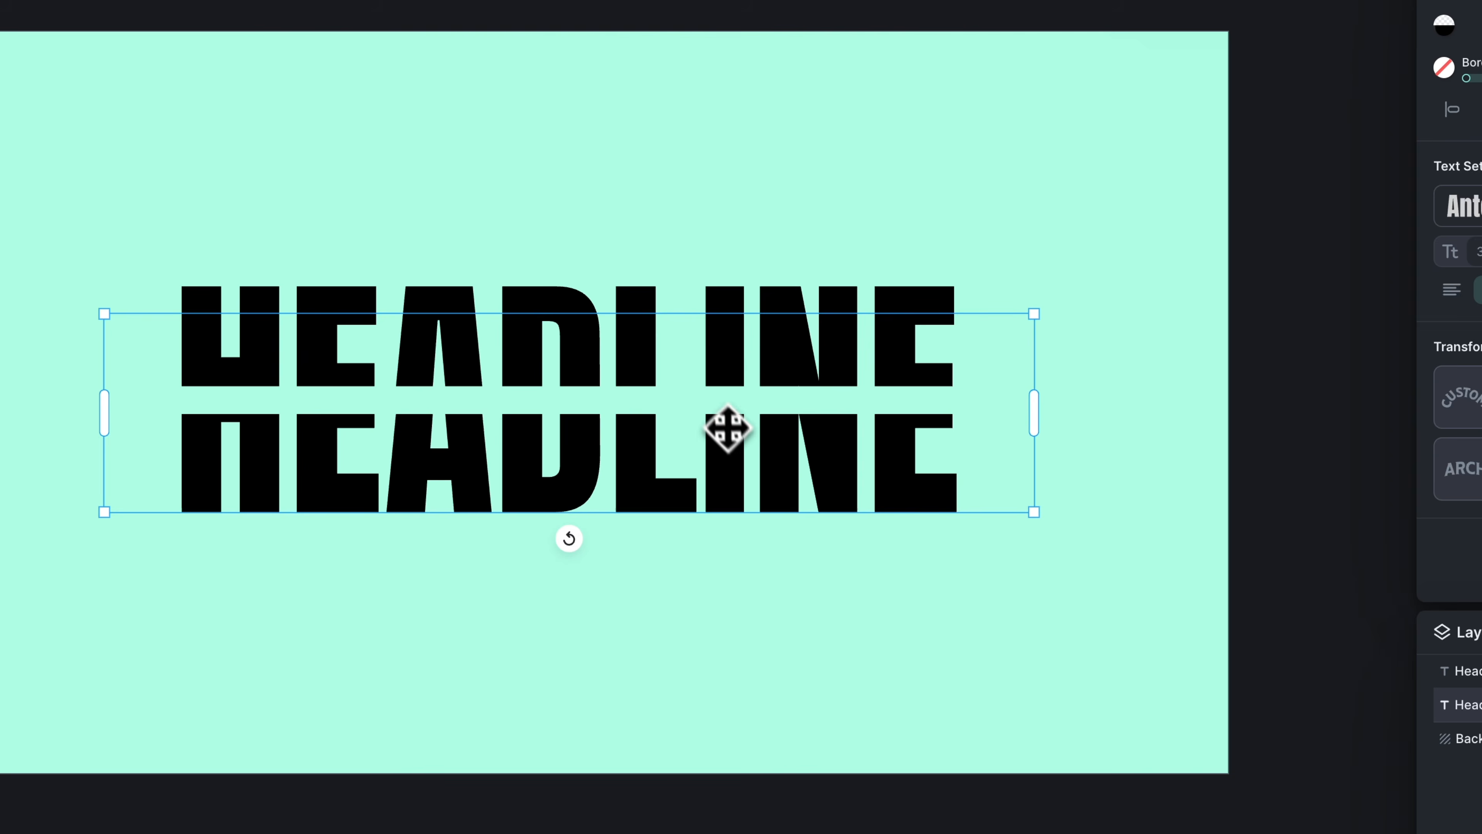
click(715, 351)
drag(569, 508, 575, 511)
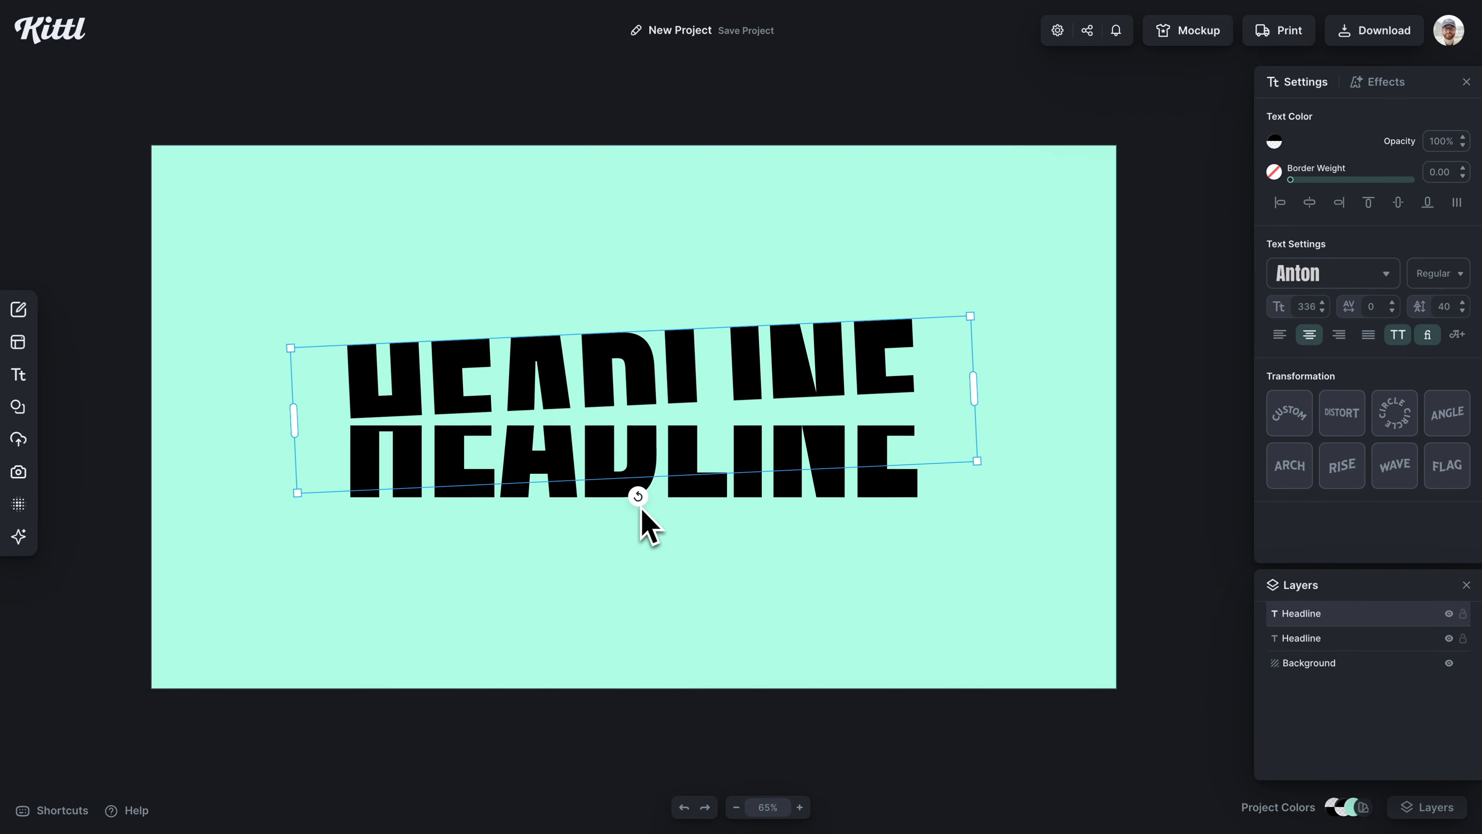
drag(719, 498, 737, 499)
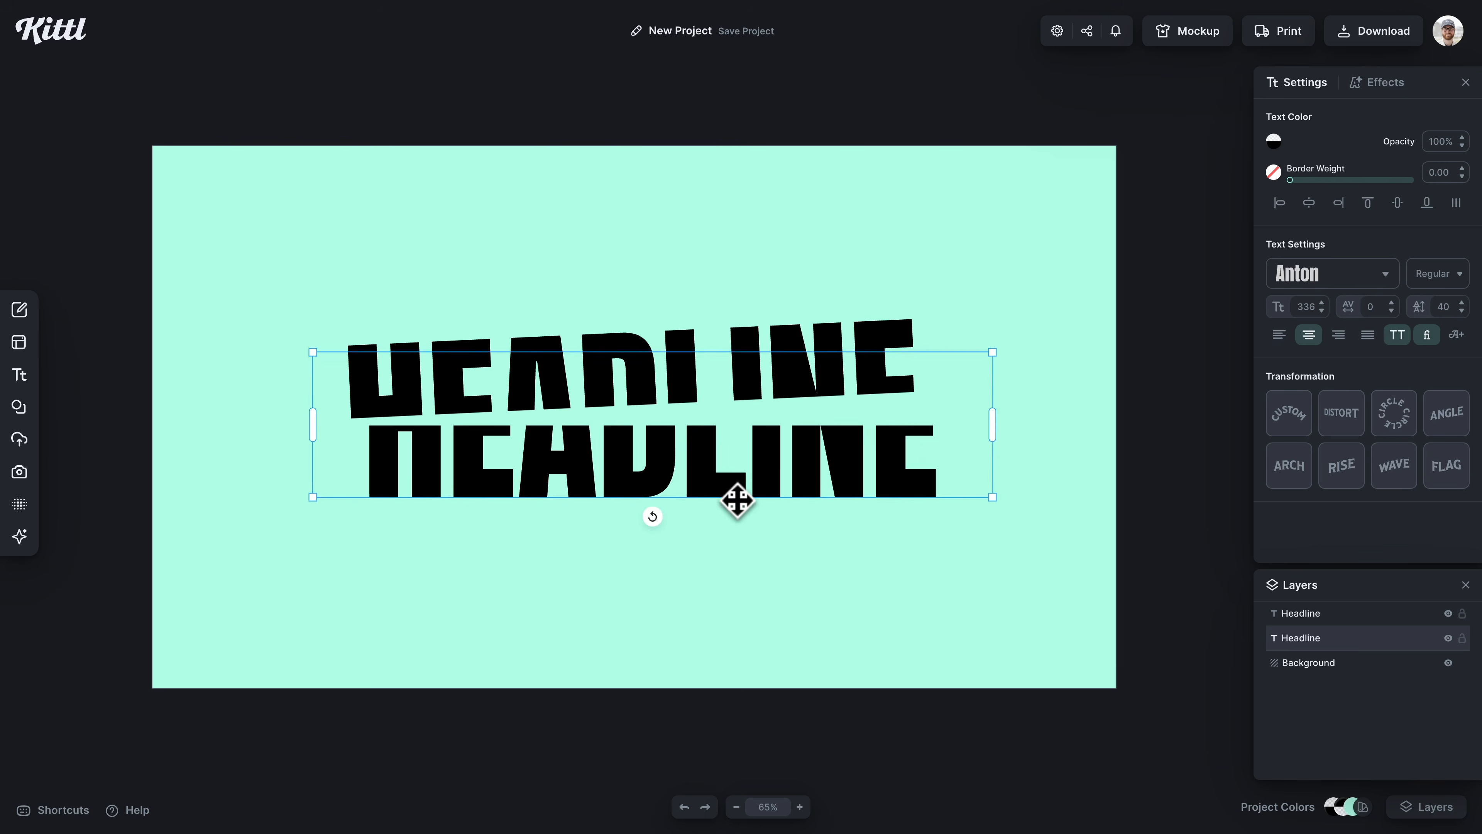
drag(723, 386, 662, 387)
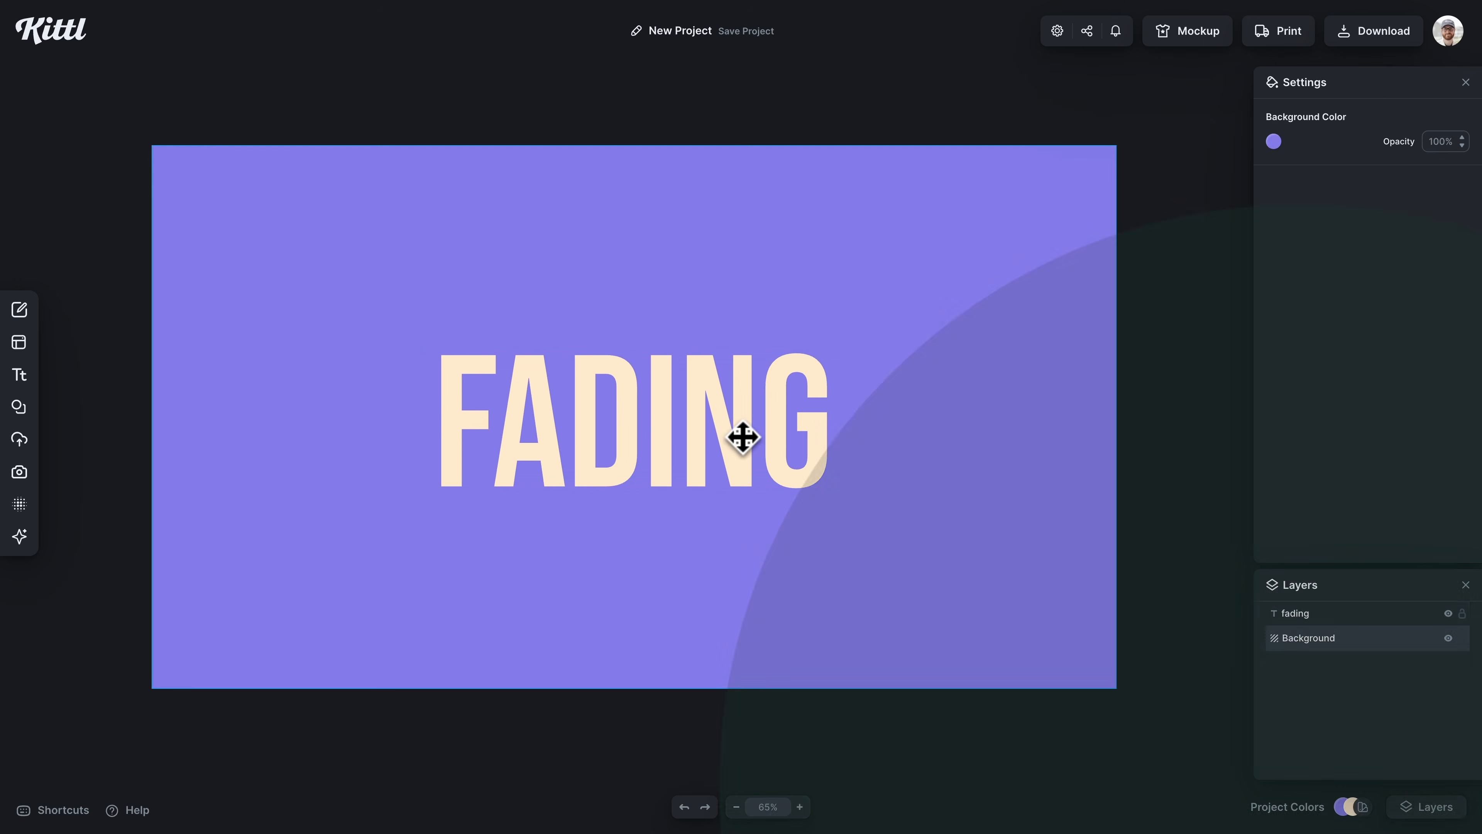
Step: Duplicate the FADING text so one copy sits directly above the other, and switch the upper copy's text color to a gradient
drag(741, 437, 788, 404)
key(ctrl+d)
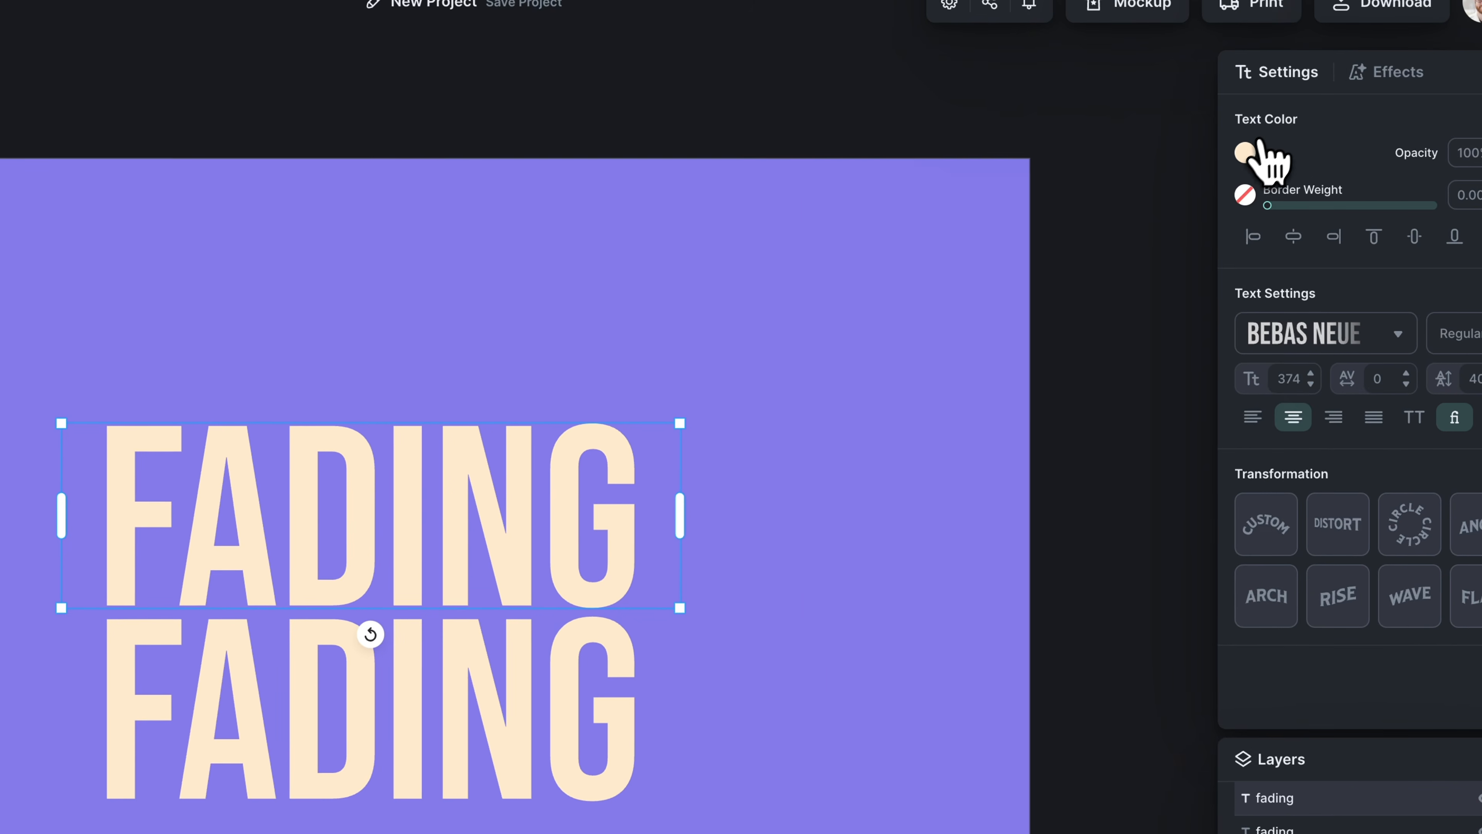
click(1250, 150)
click(1015, 144)
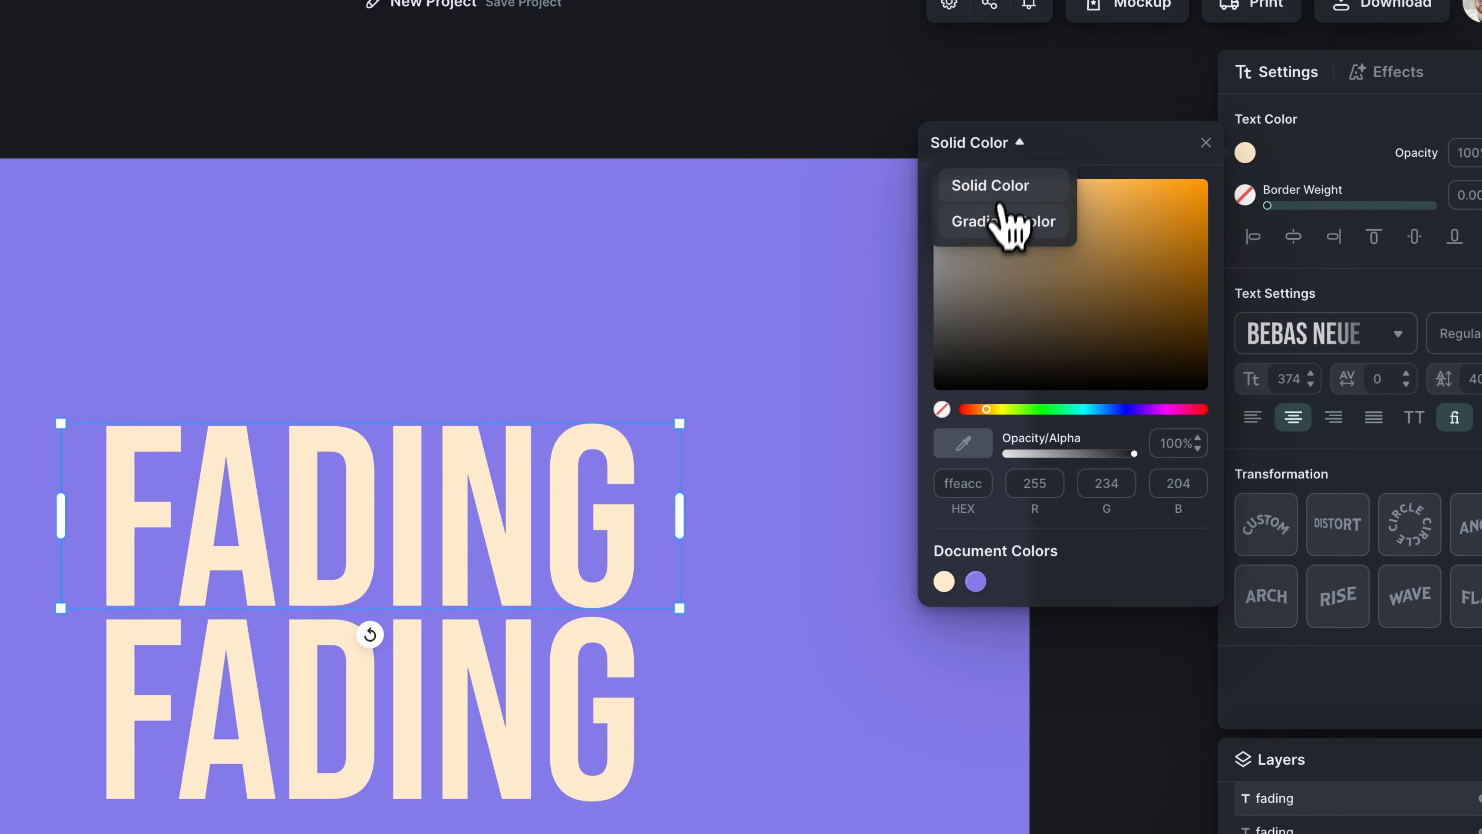
click(996, 215)
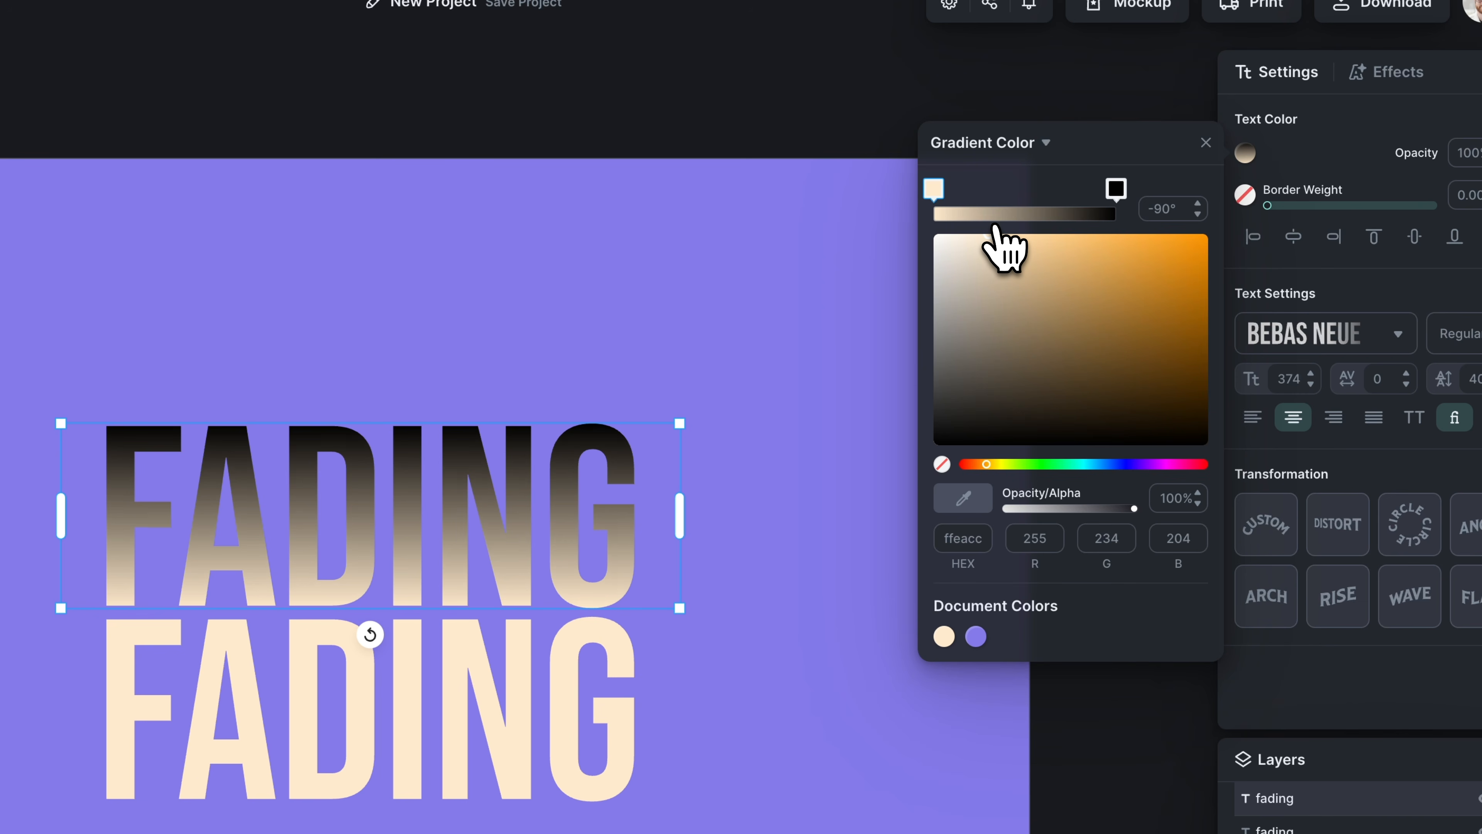
Step: Reverse the upper FADING copy's gradient, make the black stop transparent, and bring both stops together to cut off the letters' lower part
drag(1116, 189, 1045, 192)
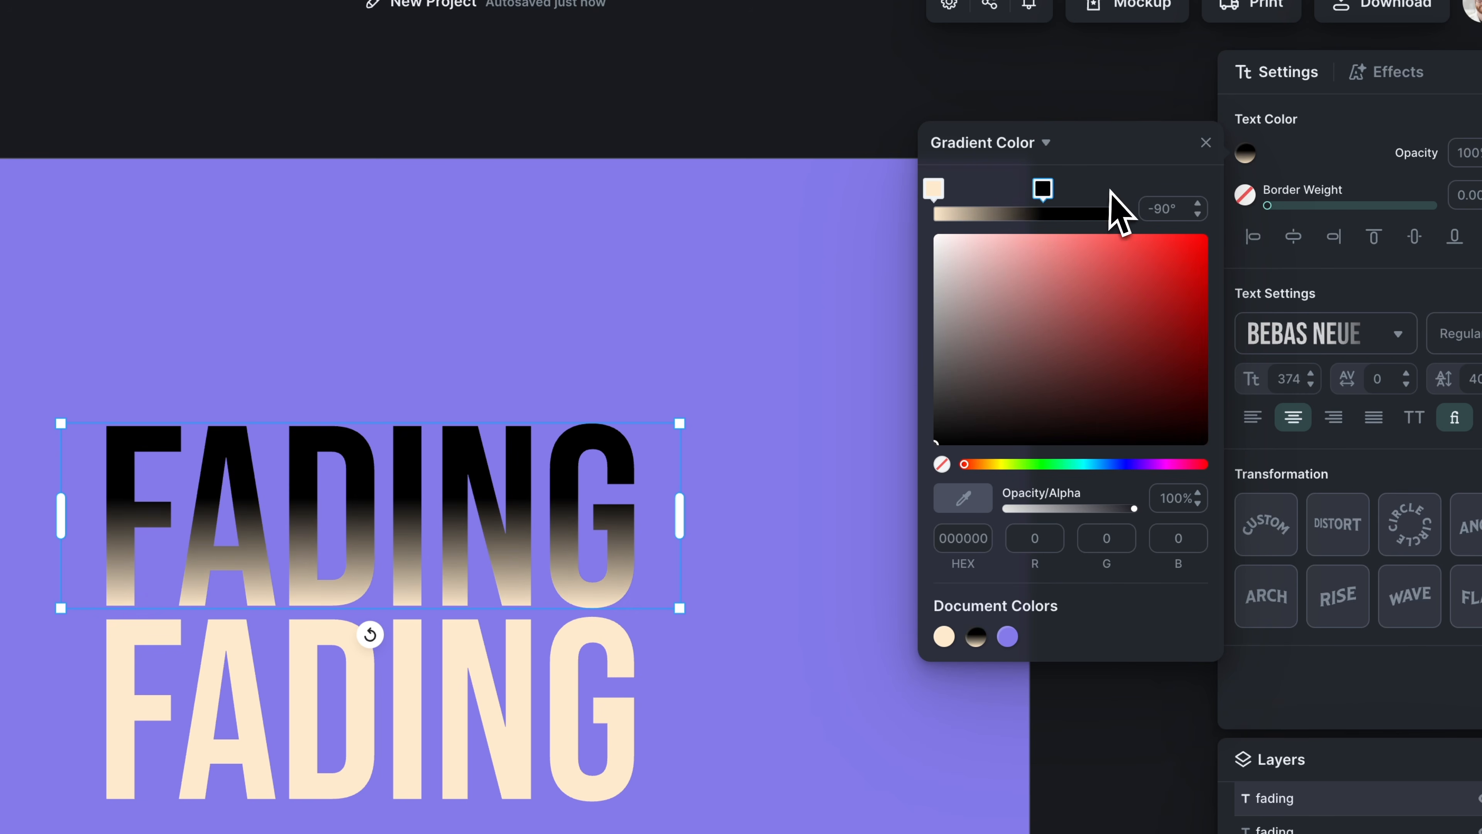
drag(955, 199, 1138, 199)
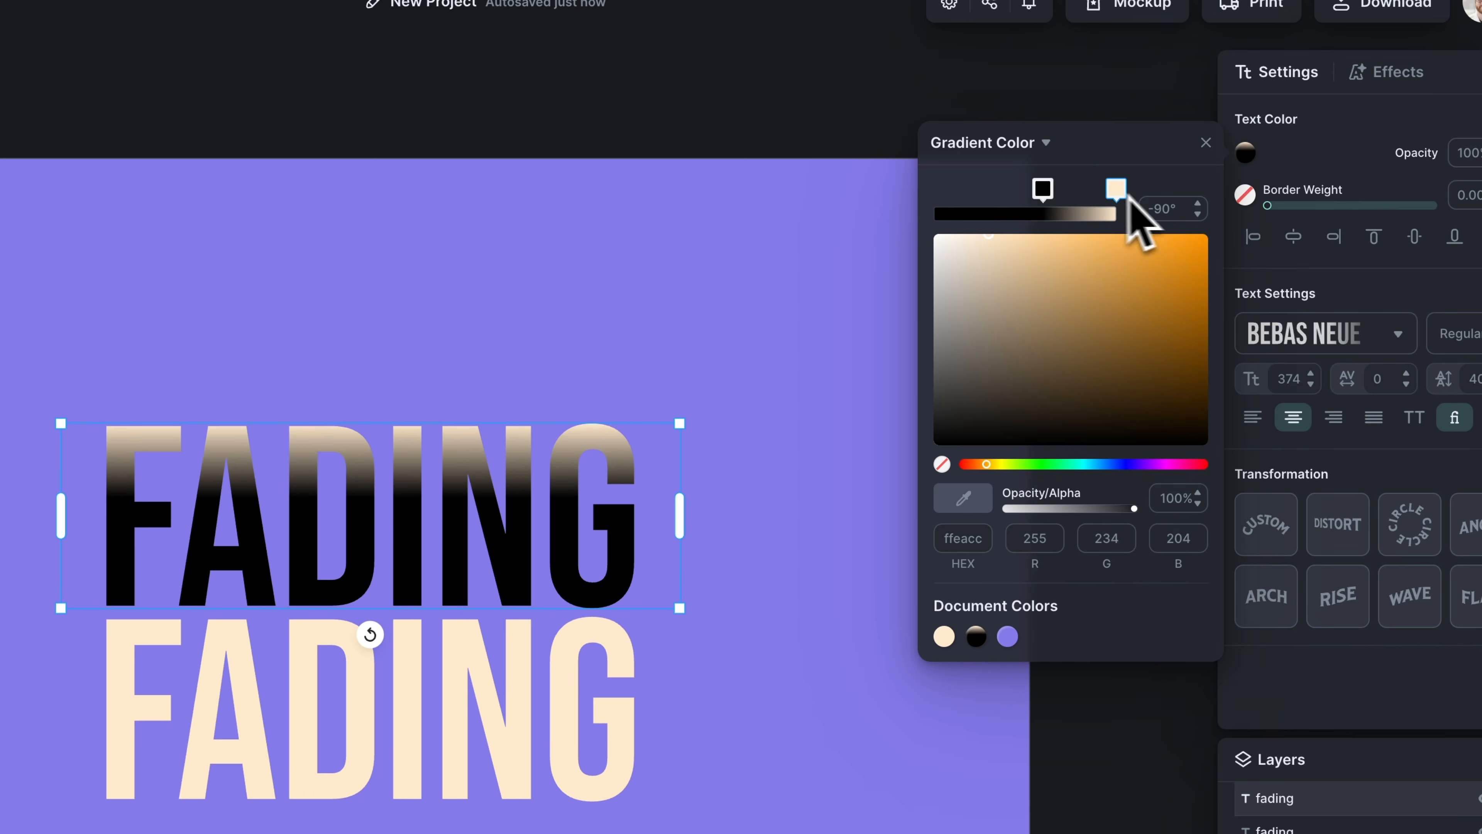
drag(1016, 196, 904, 201)
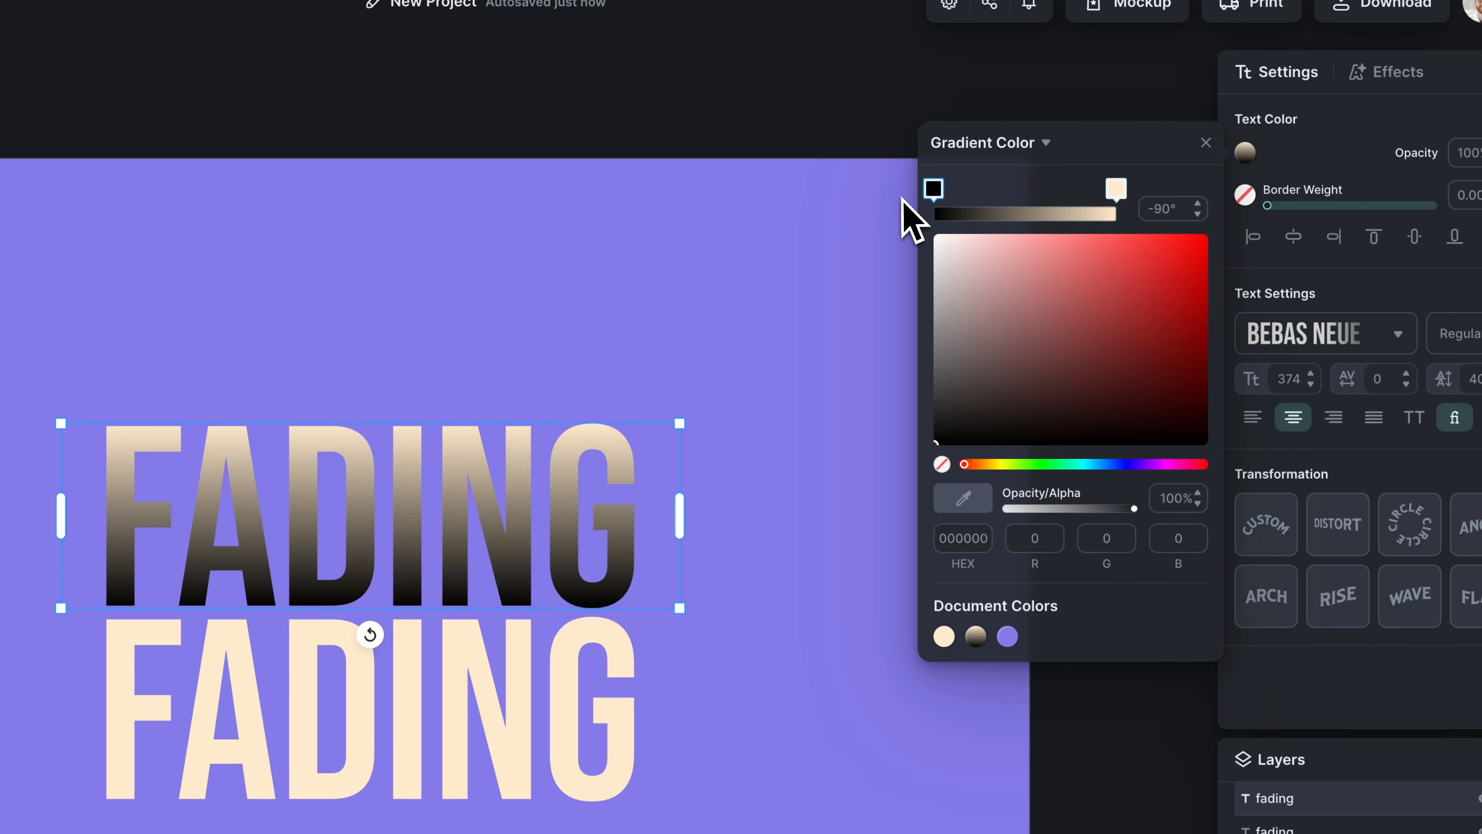
click(942, 467)
drag(944, 196, 999, 200)
drag(1106, 197, 999, 196)
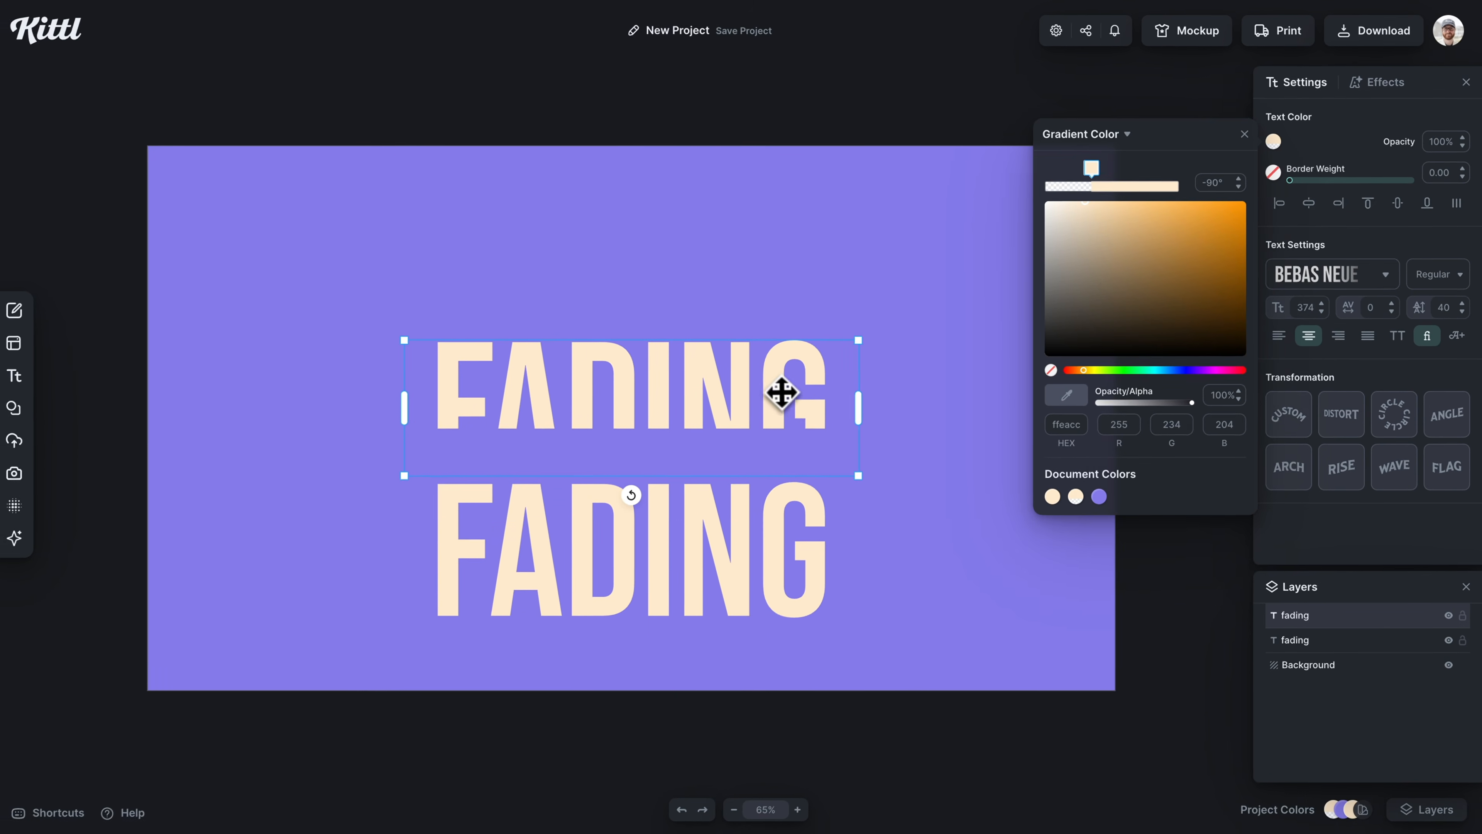
Step: Duplicate the cut FADING copy directly above itself and shift the new copy's gradient cut slightly higher
drag(571, 485, 571, 488)
drag(780, 390, 782, 343)
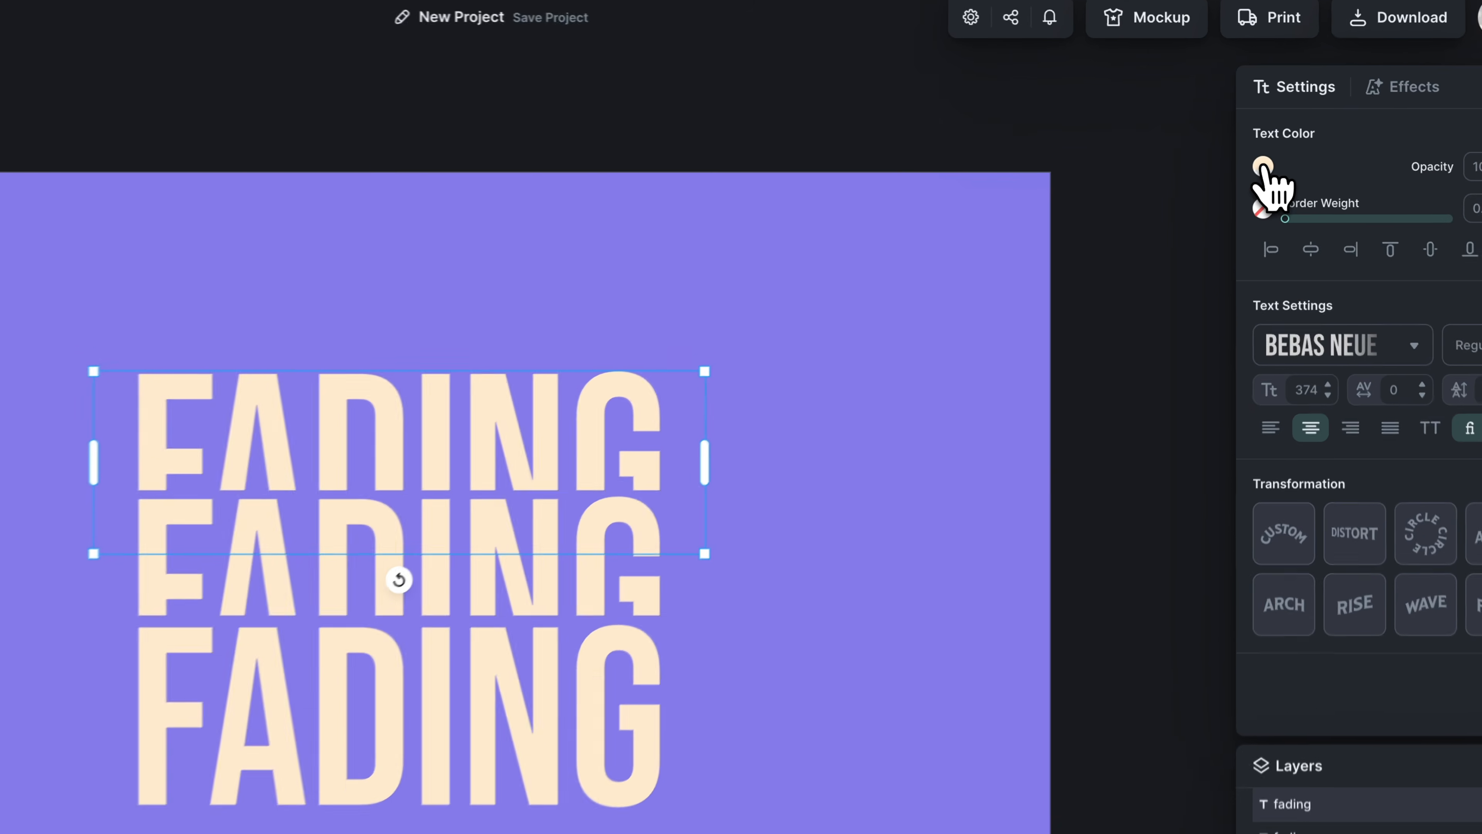
click(1274, 141)
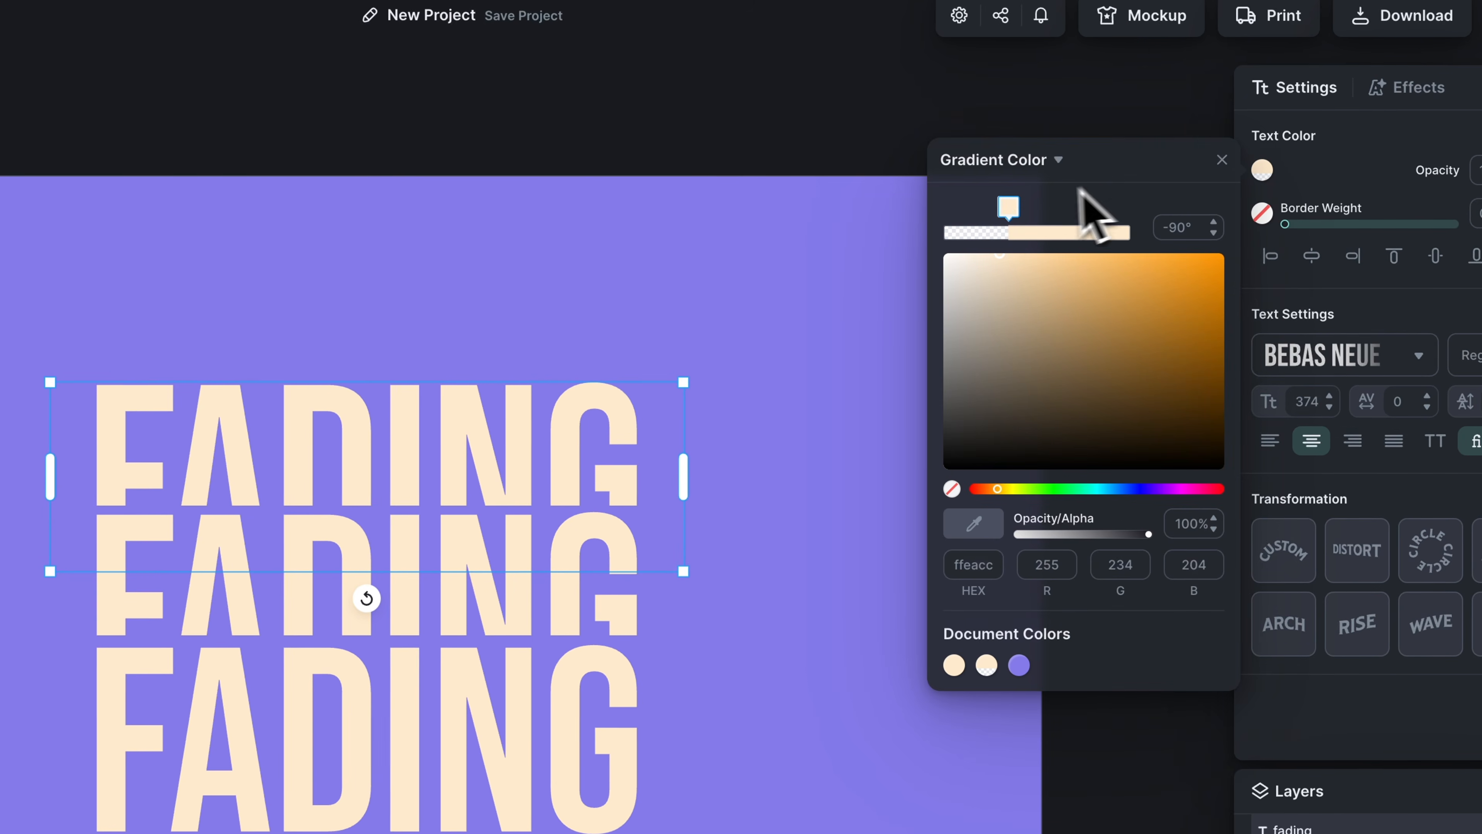
drag(1013, 213, 1025, 214)
Step: Stack two more cut FADING copies above the others, shift each new copy's gradient cut higher, and close the topmost copy's spacing
drag(565, 450, 579, 351)
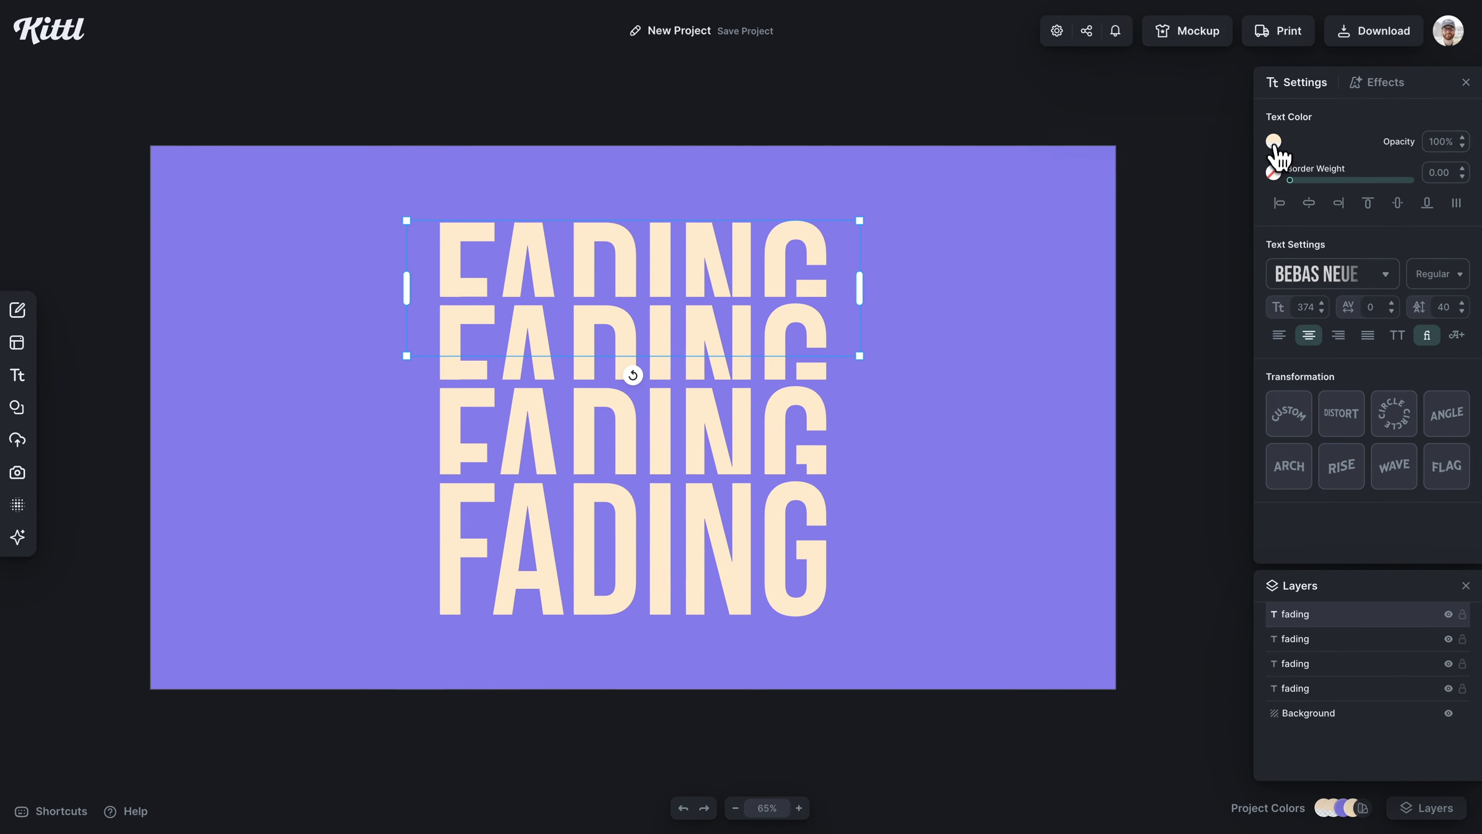
click(1274, 146)
drag(1122, 177, 1111, 178)
mouse_move(780, 252)
mouse_down()
mouse_move(788, 266)
mouse_move(792, 231)
mouse_up()
key(super+z)
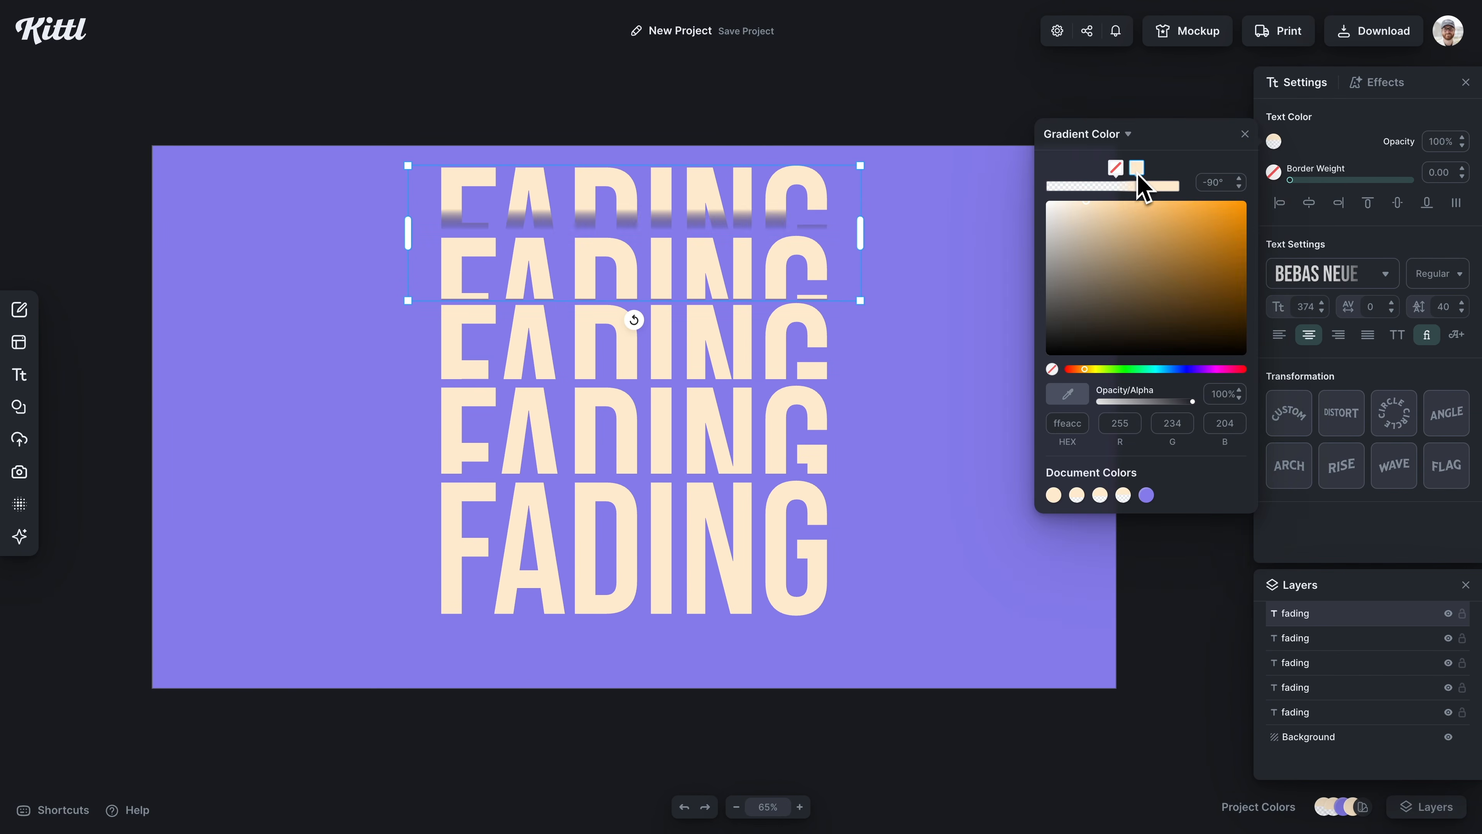
key(super+z)
click(551, 265)
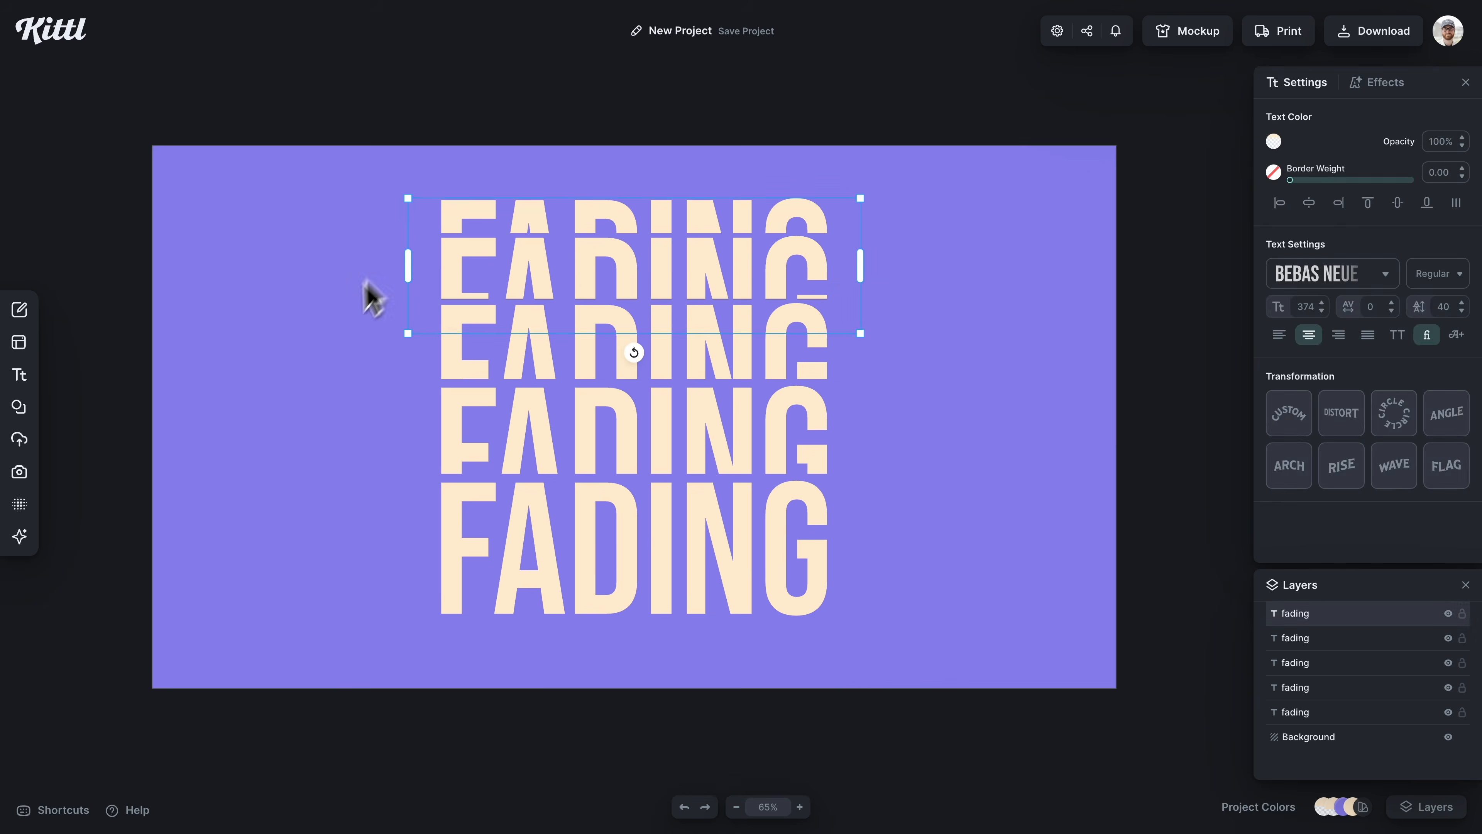
Step: Select all five FADING copies and try the Amatic SC and Anton typefaces on them
click(367, 294)
key(super+a)
click(1333, 243)
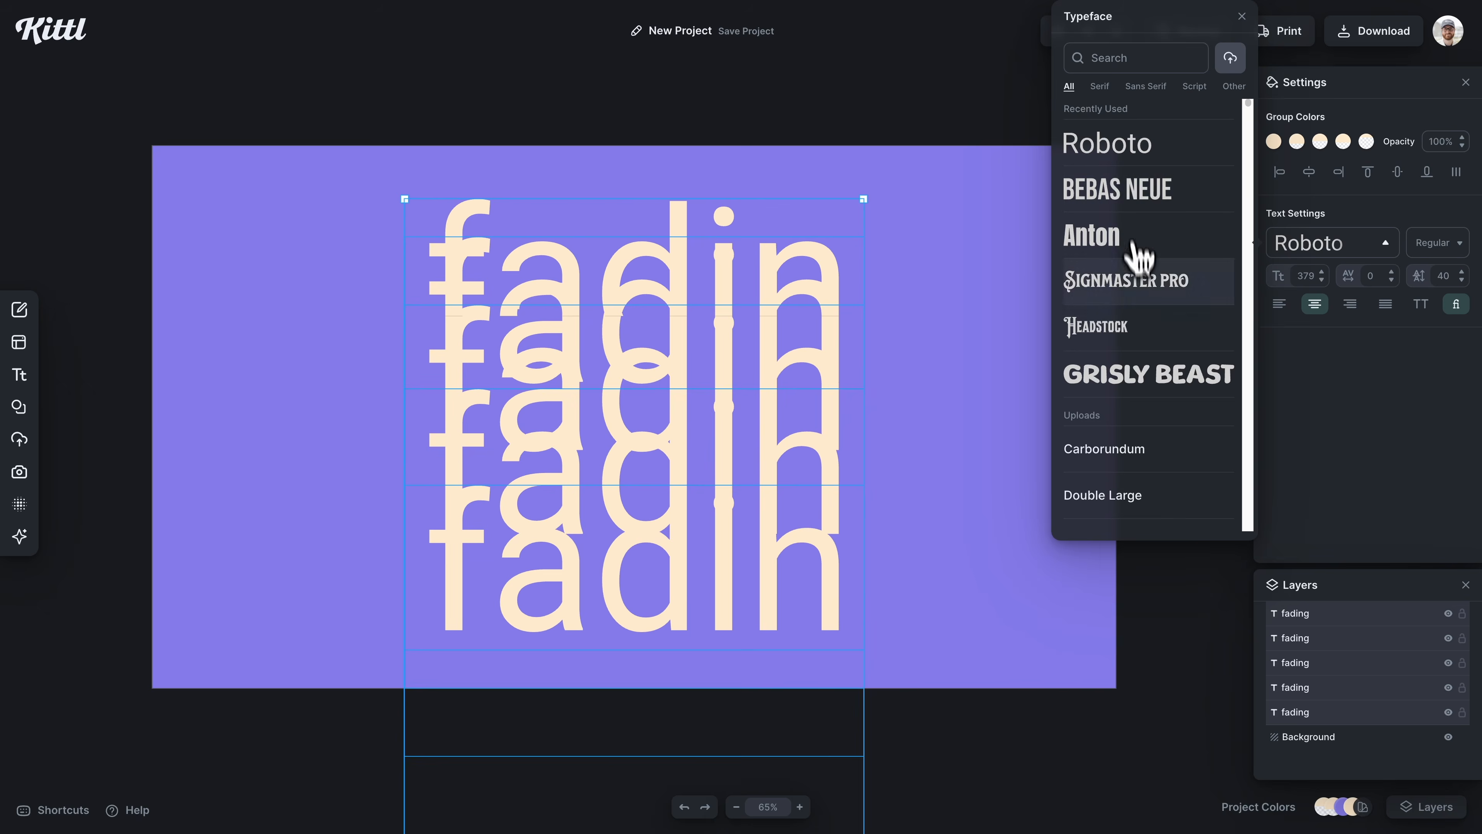
scroll(1138, 292, down, 20)
scroll(1132, 374, down, 6)
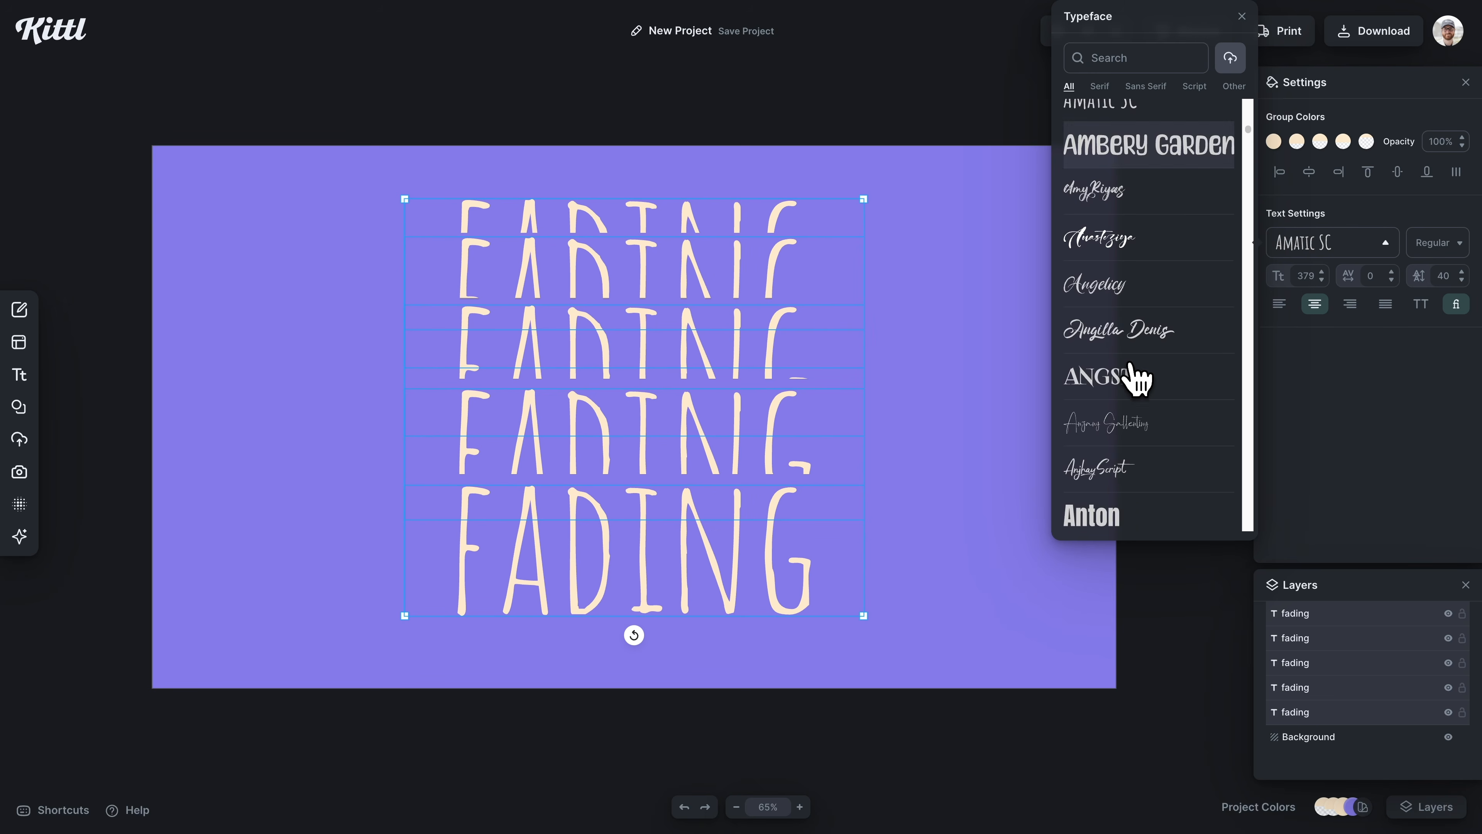
click(1126, 397)
scroll(1123, 394, down, 5)
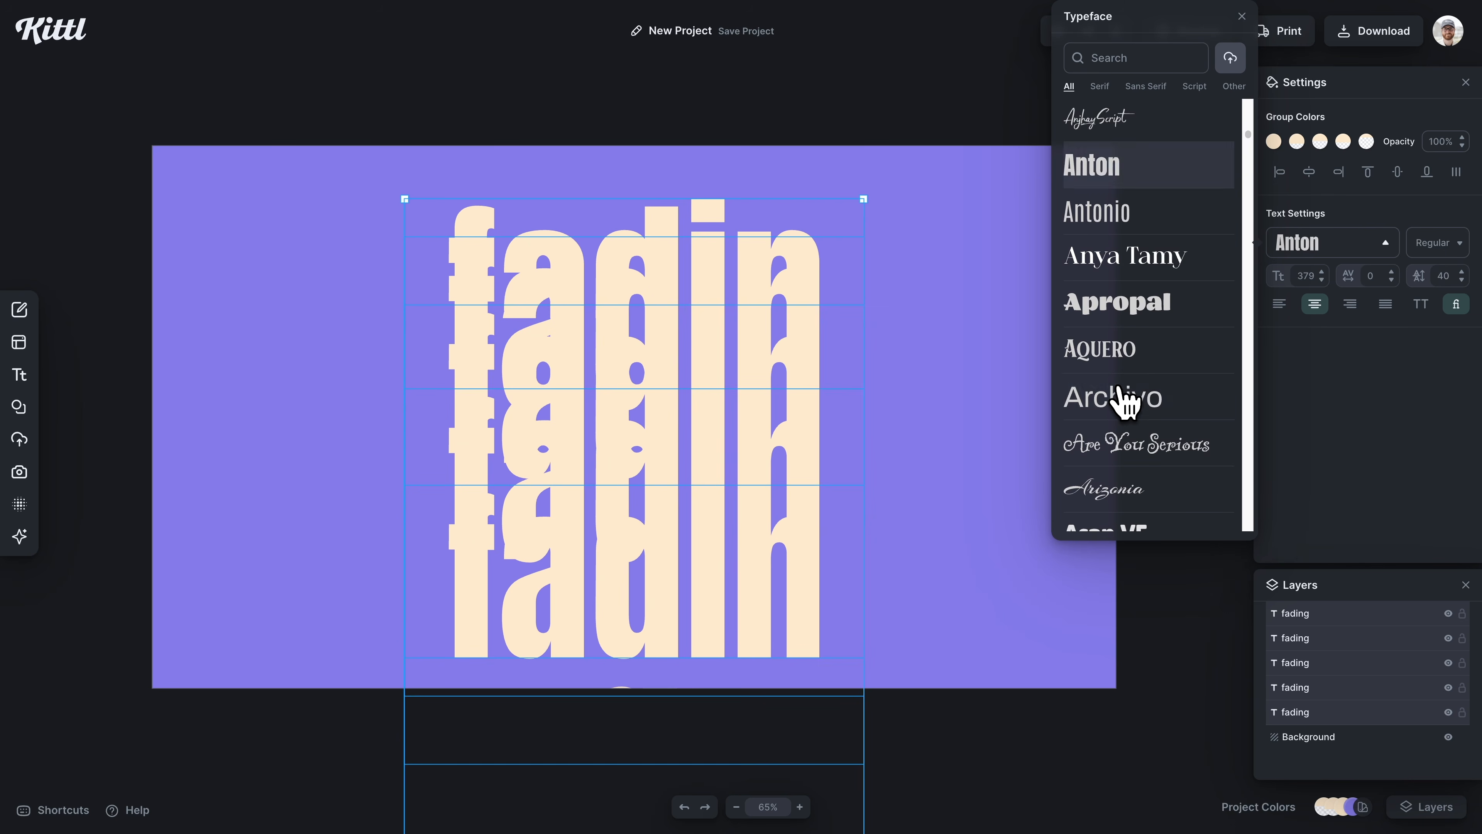
Step: Try the Antonio typeface on all the FADING copies, followed by Balinera
scroll(1131, 350, down, 2)
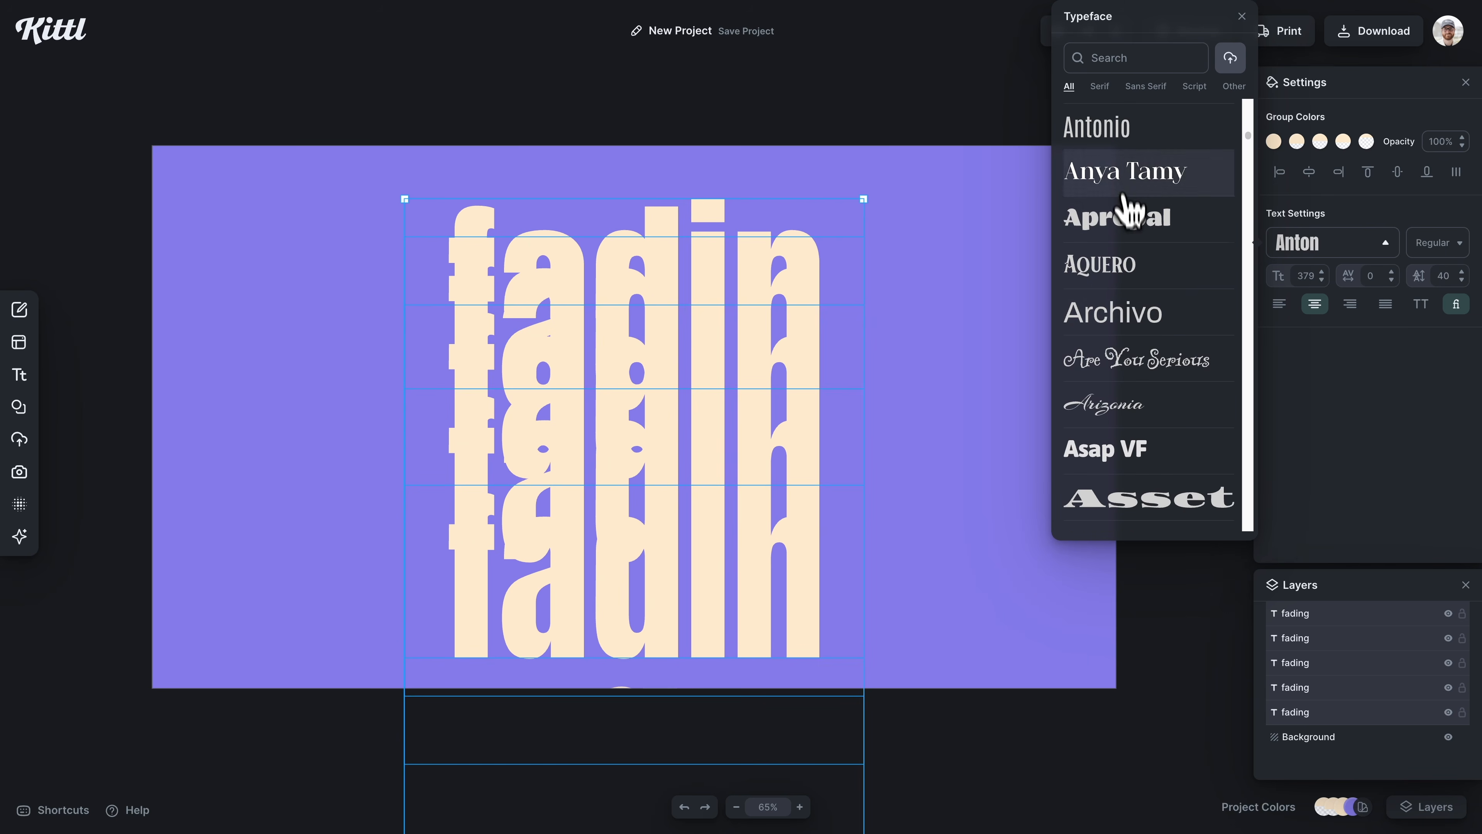
click(1125, 141)
scroll(1133, 304, down, 3)
scroll(1133, 303, down, 7)
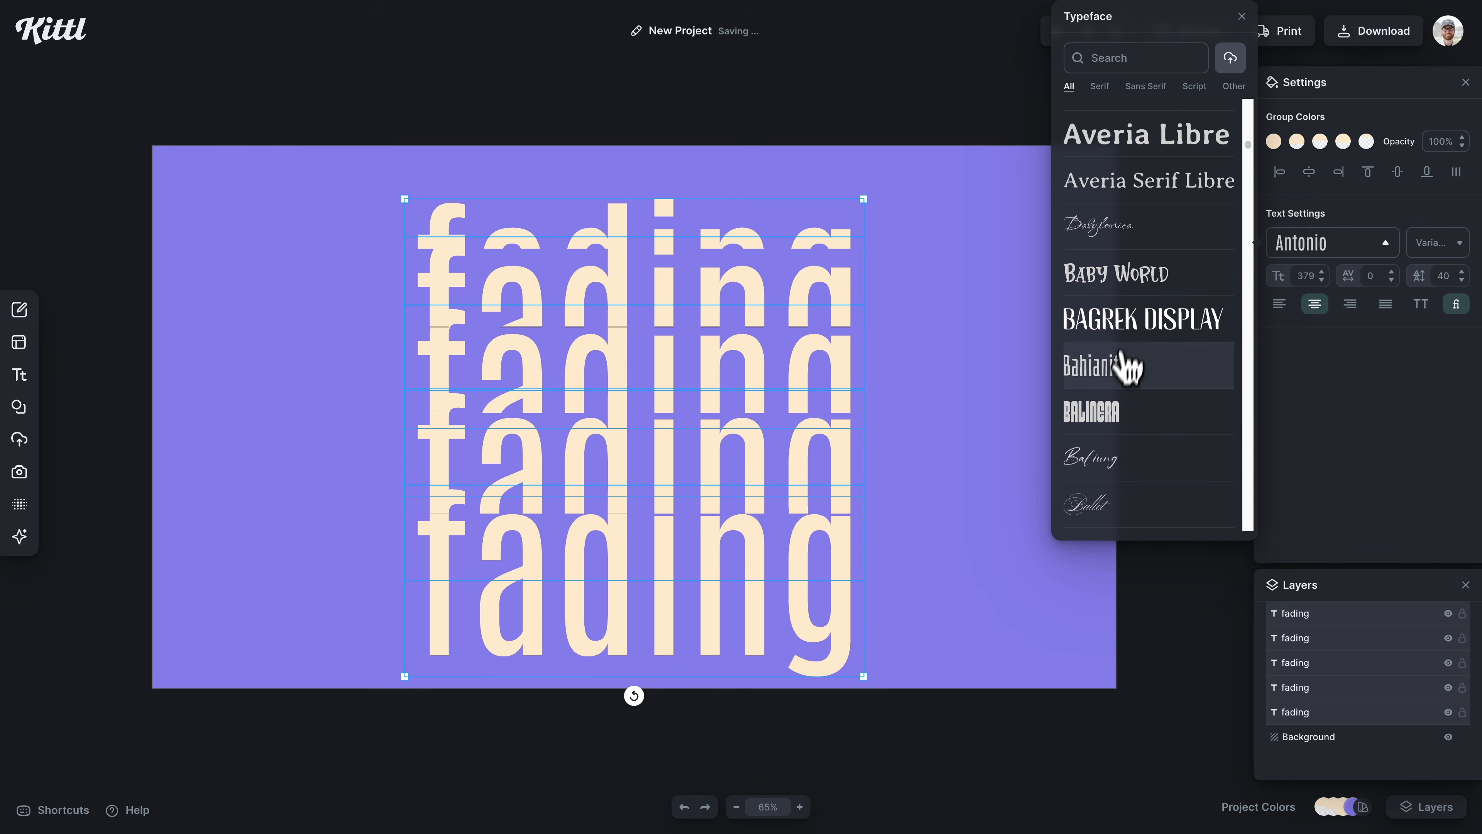
click(1112, 415)
scroll(1125, 406, down, 2)
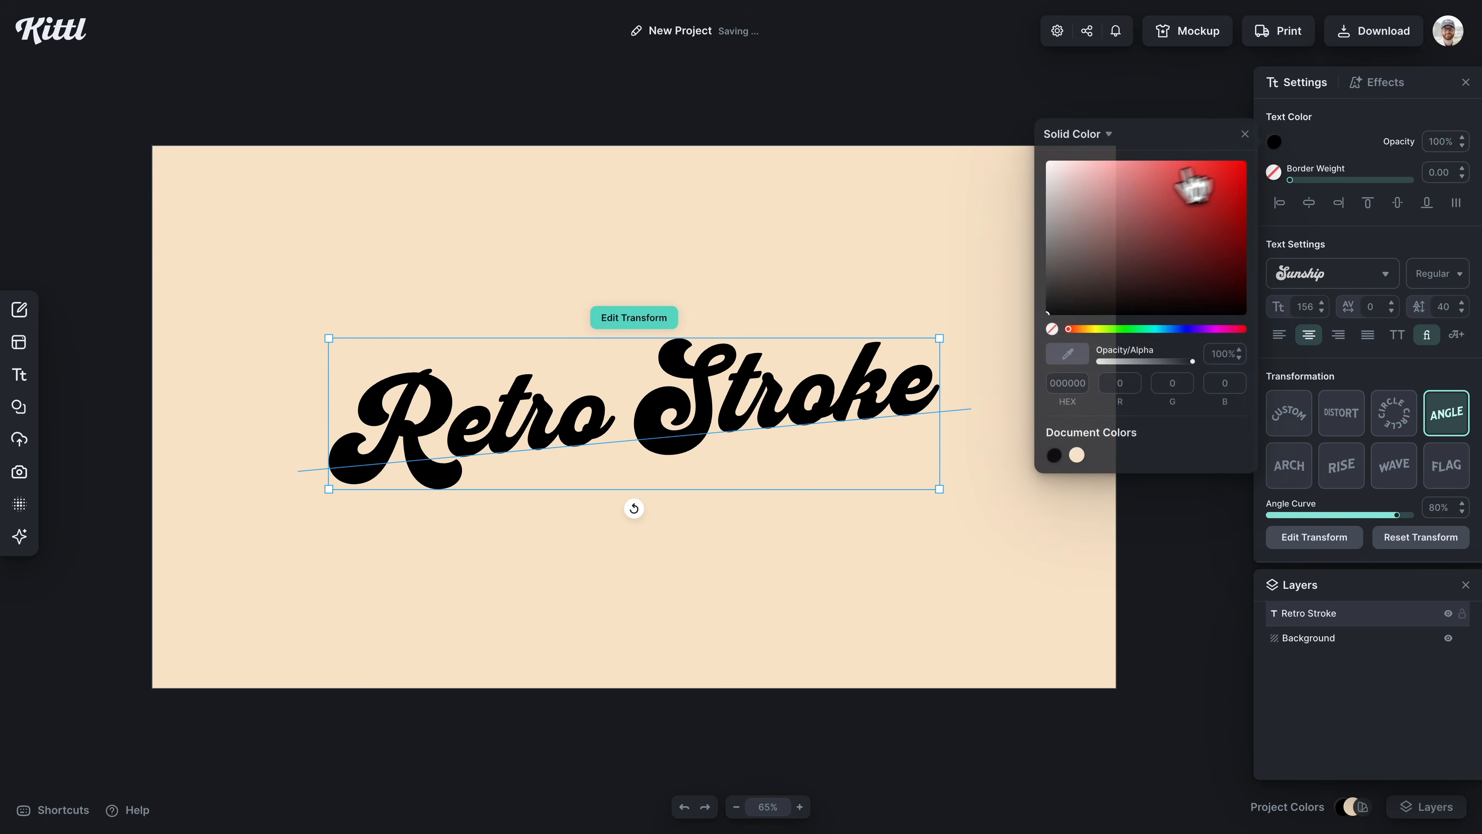
Step: Color the Retro Stroke text white and give it a Block Shadow with offset 0, angle -180° and outline width 12
click(1039, 161)
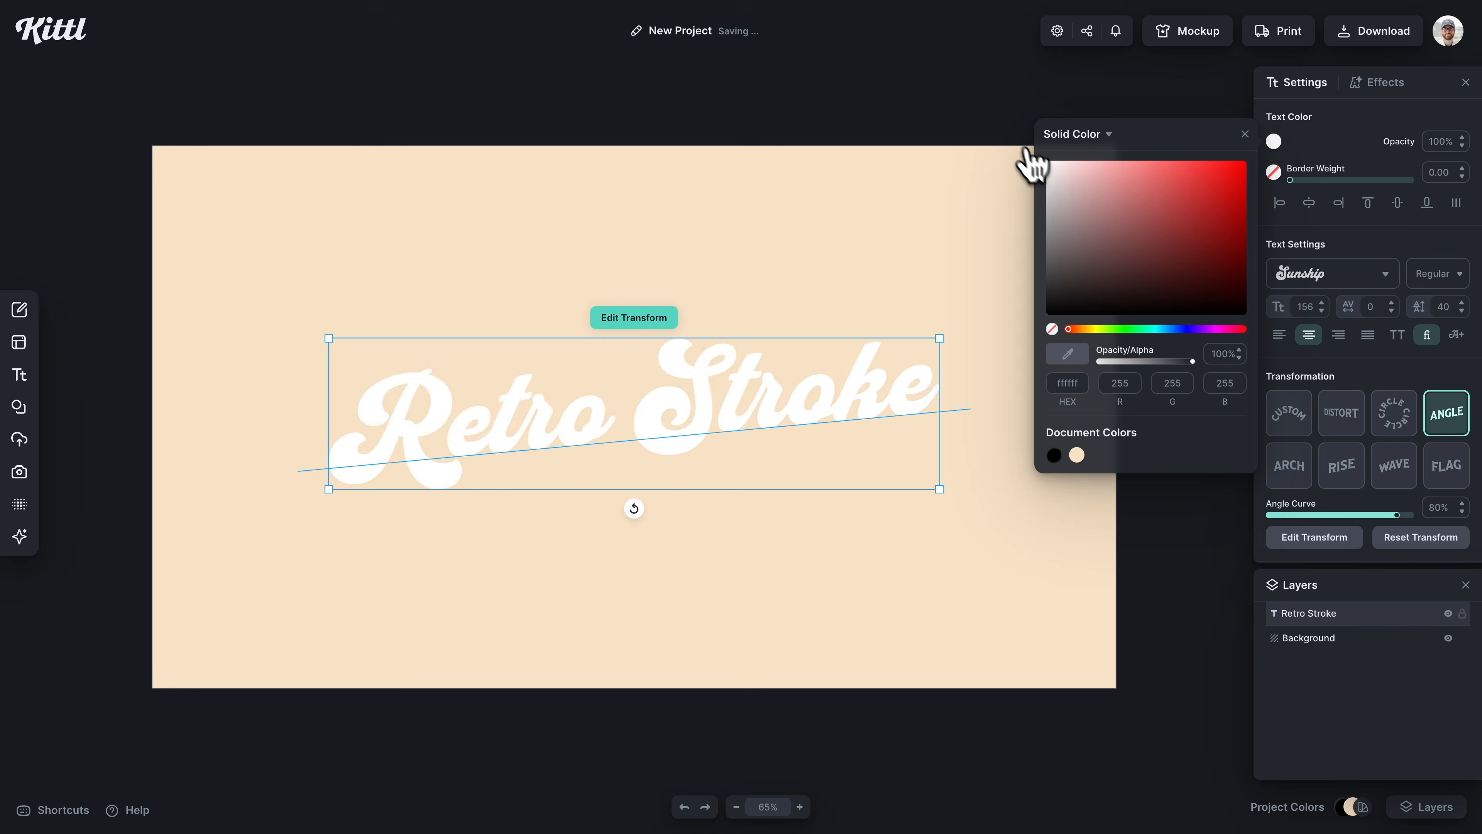
click(1348, 82)
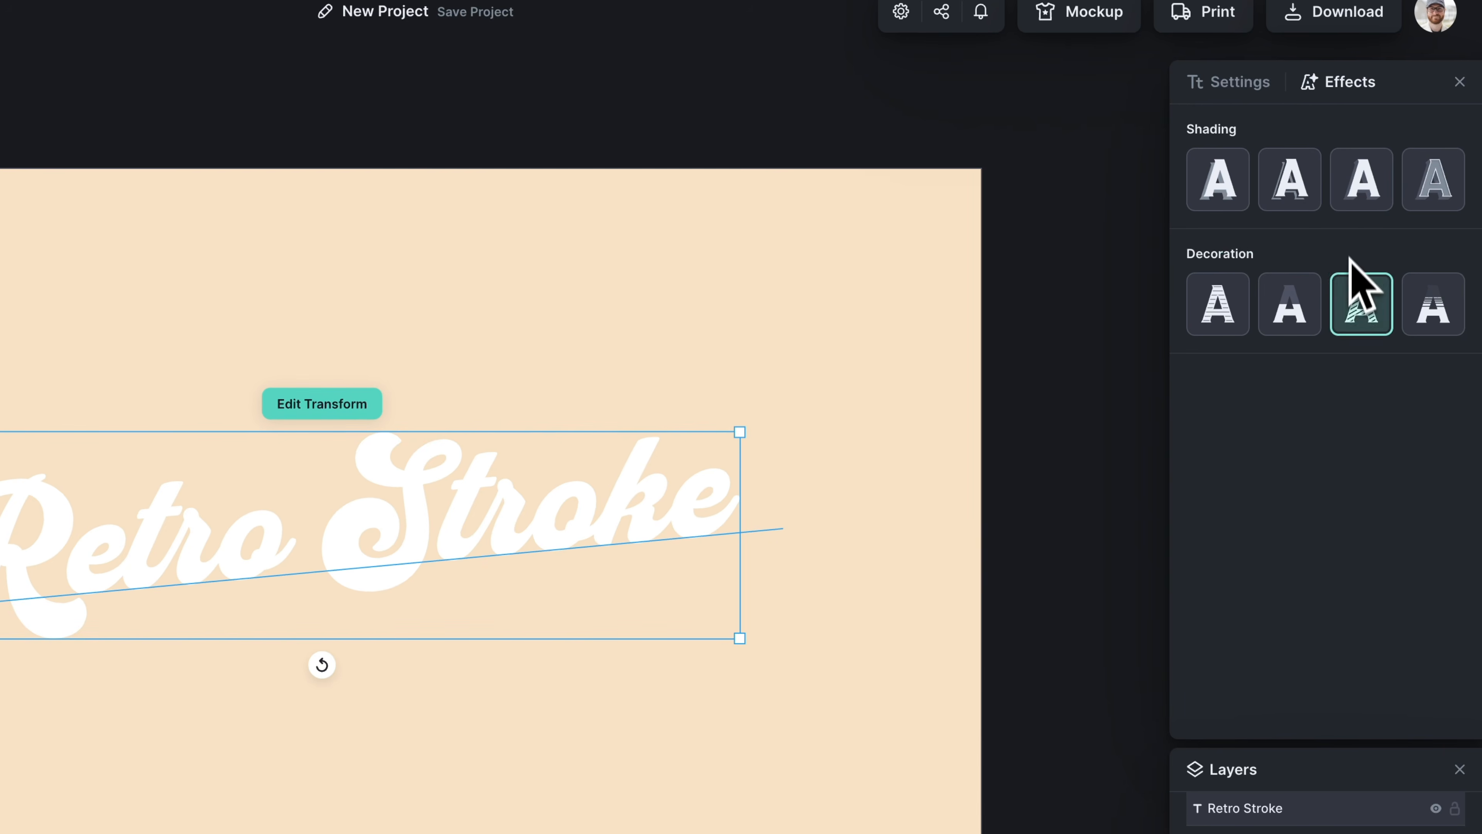
click(1360, 193)
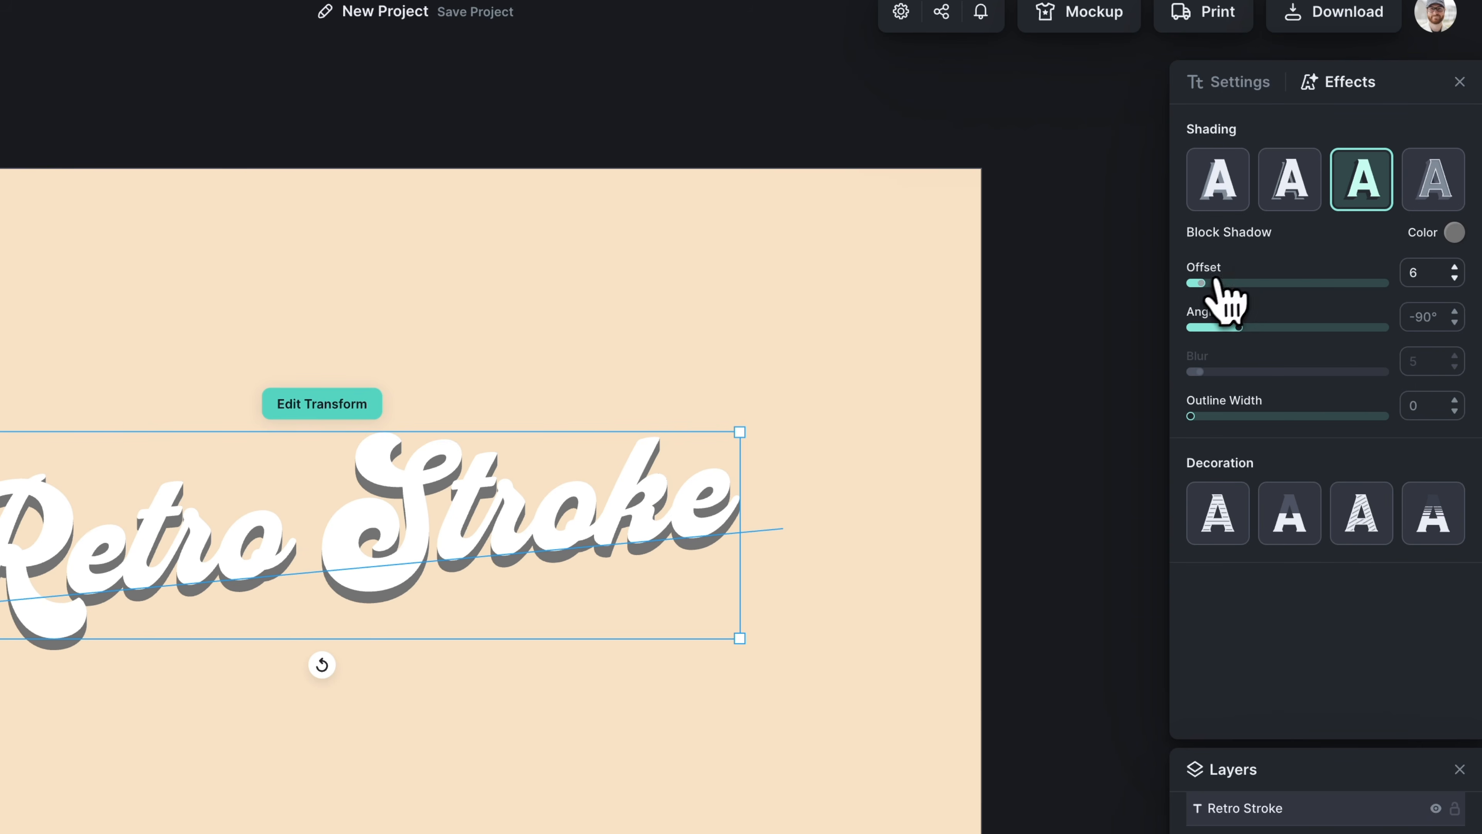
drag(1202, 284, 1115, 281)
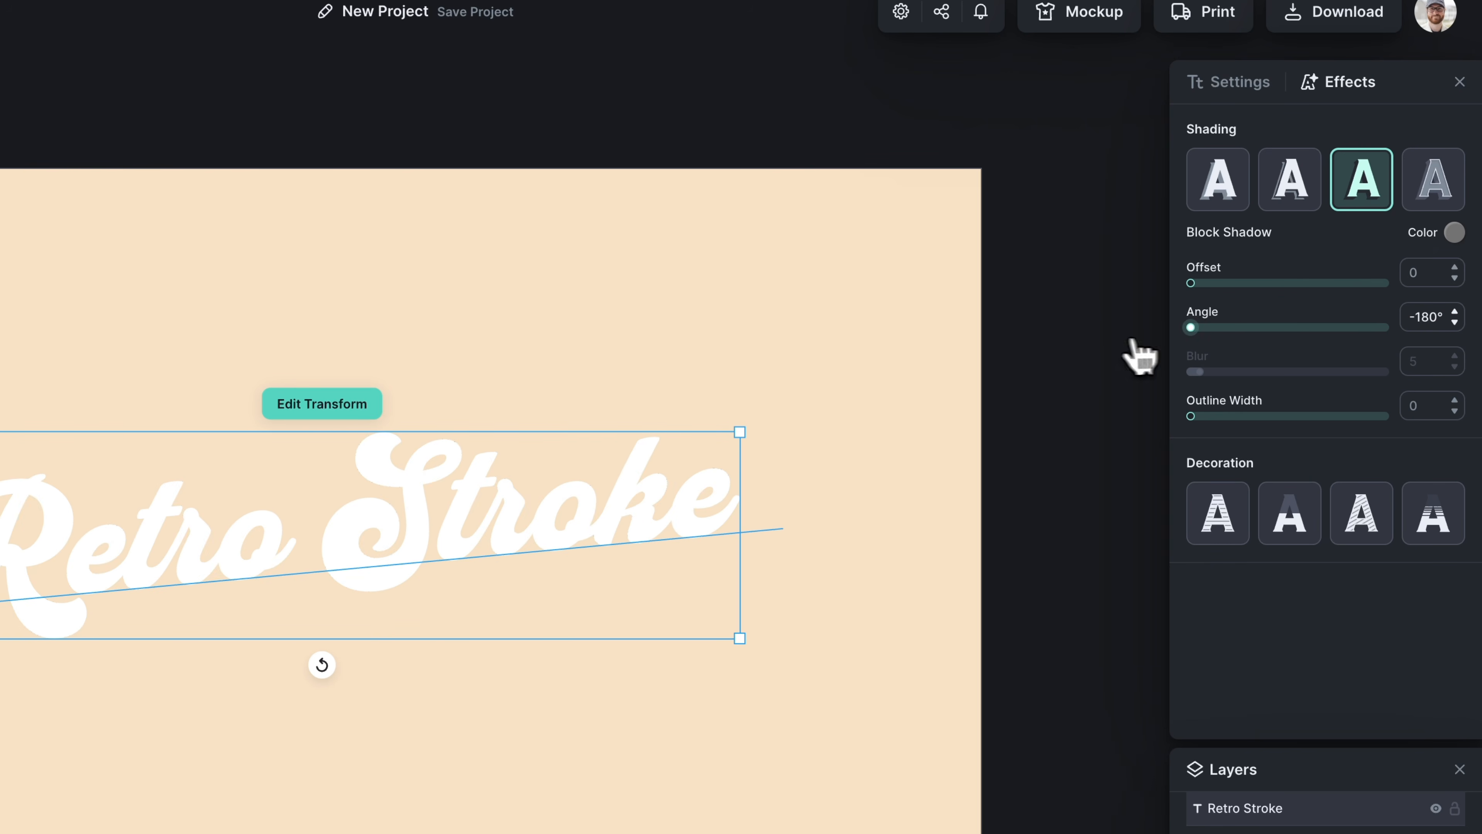
drag(1191, 416, 1214, 417)
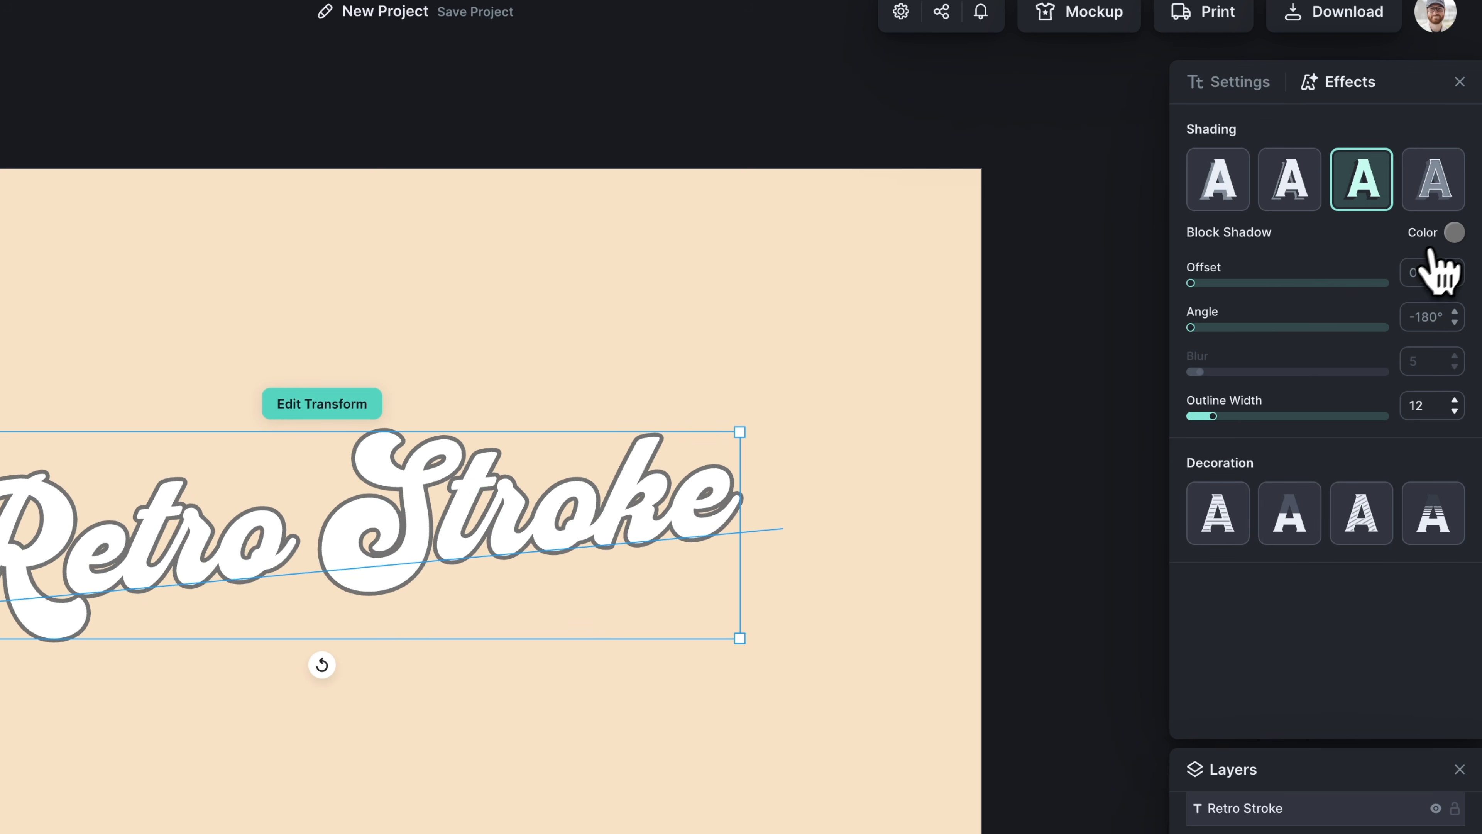
Step: Color the Retro Stroke block shadow blue (338ad6) and set its outline width to 15
click(1454, 233)
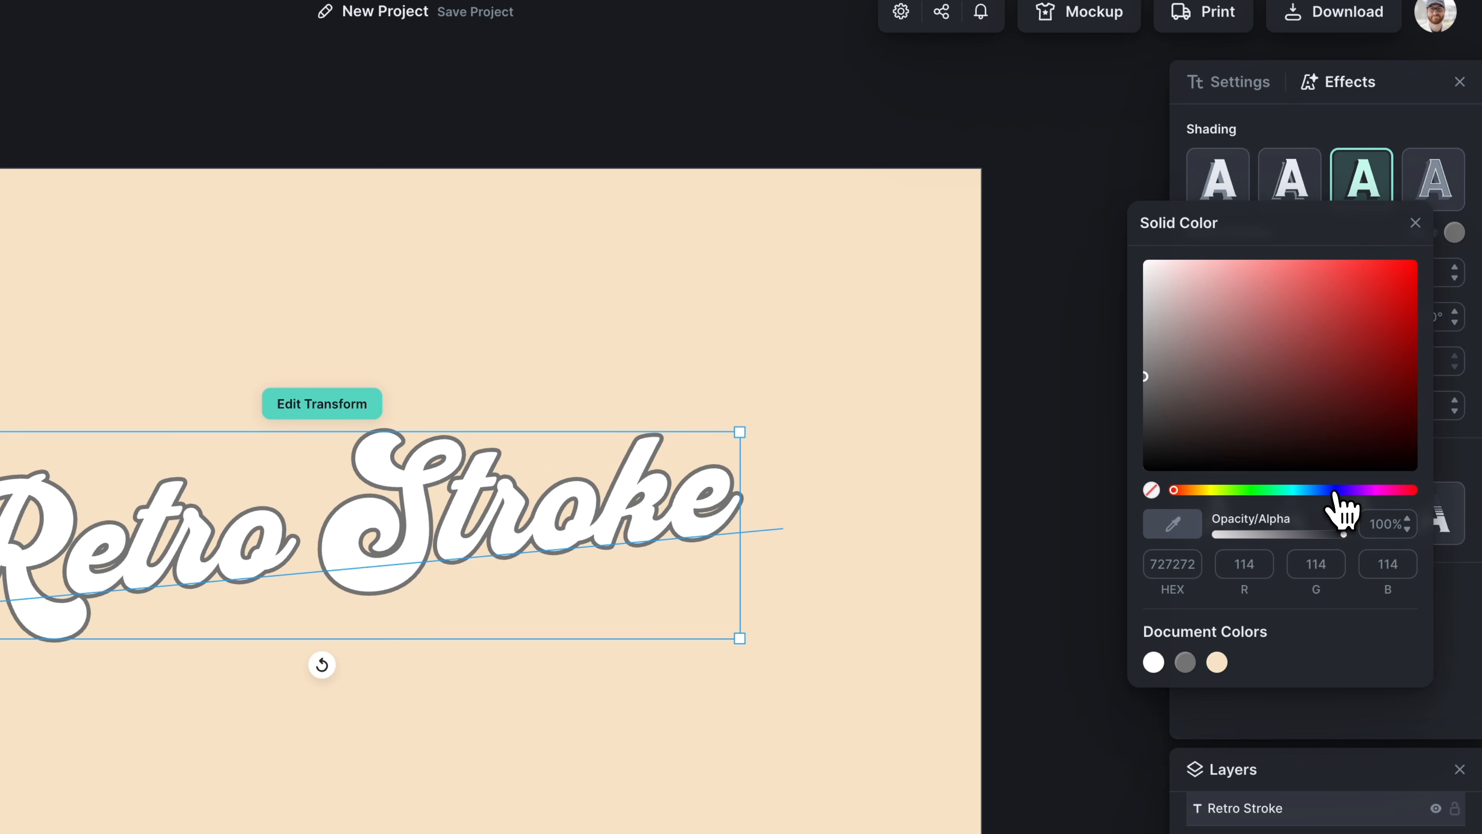
click(1334, 490)
drag(1331, 491, 1305, 490)
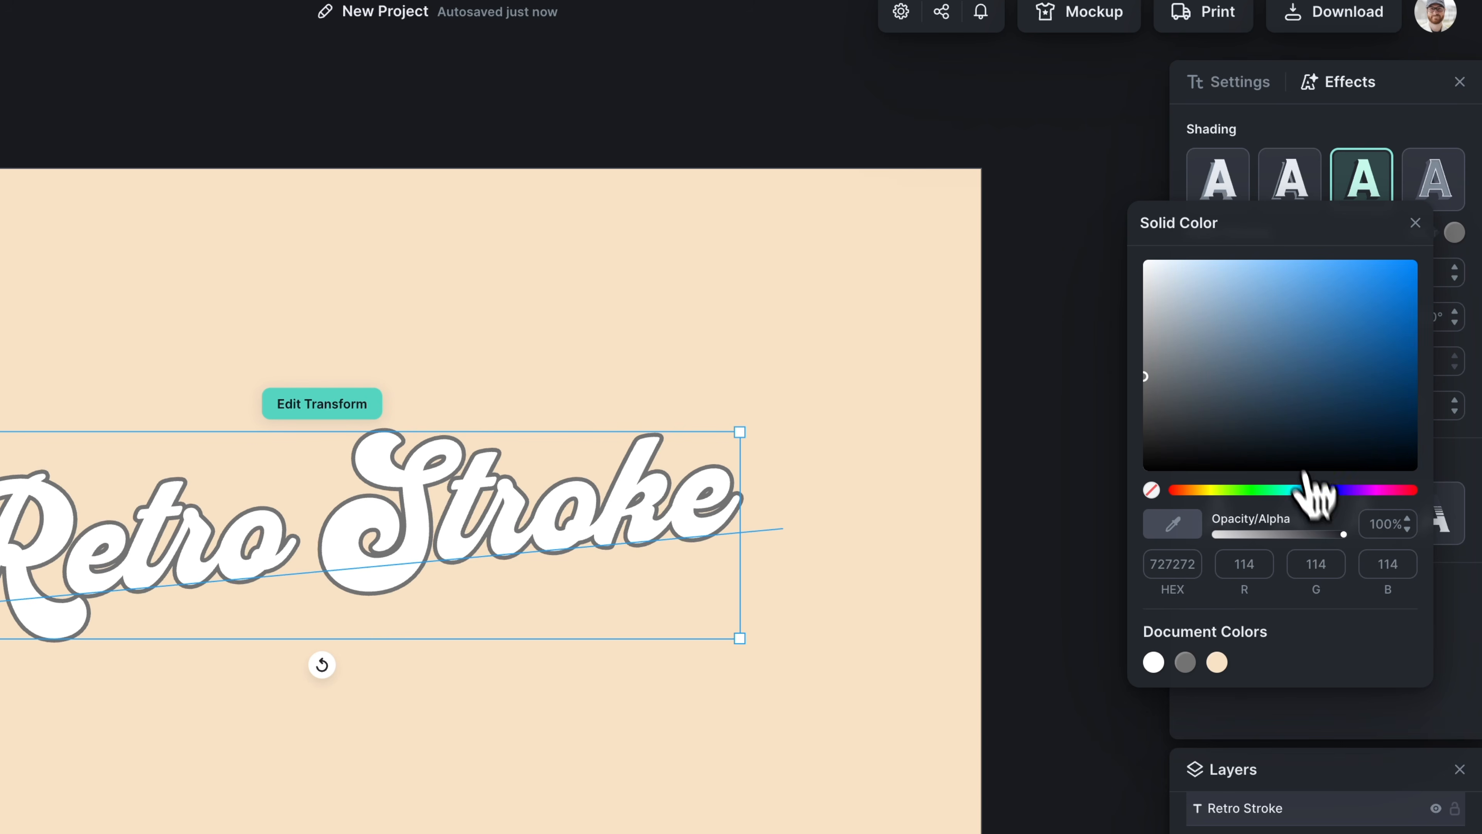
drag(1308, 346, 1342, 293)
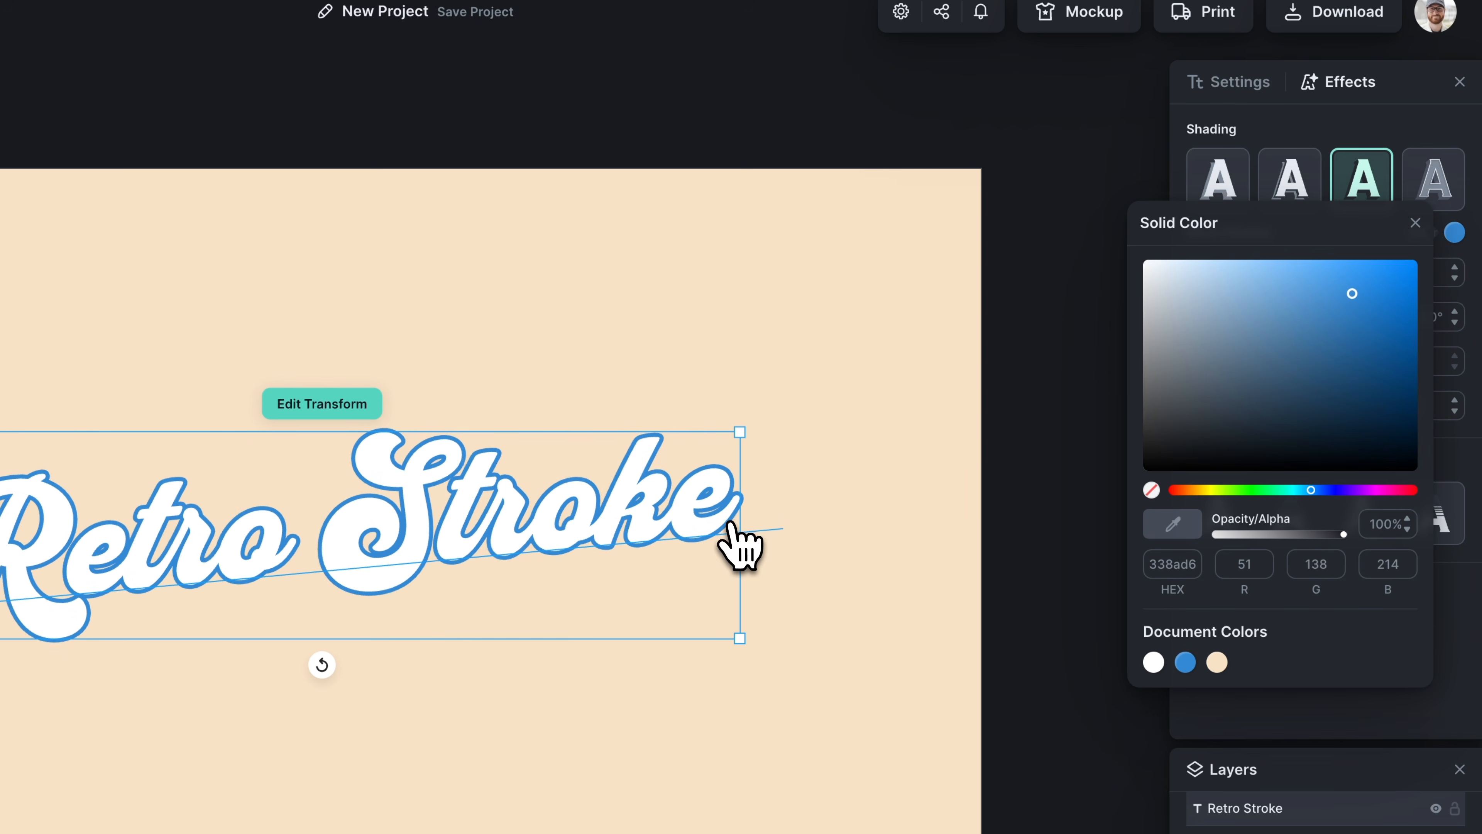
click(705, 517)
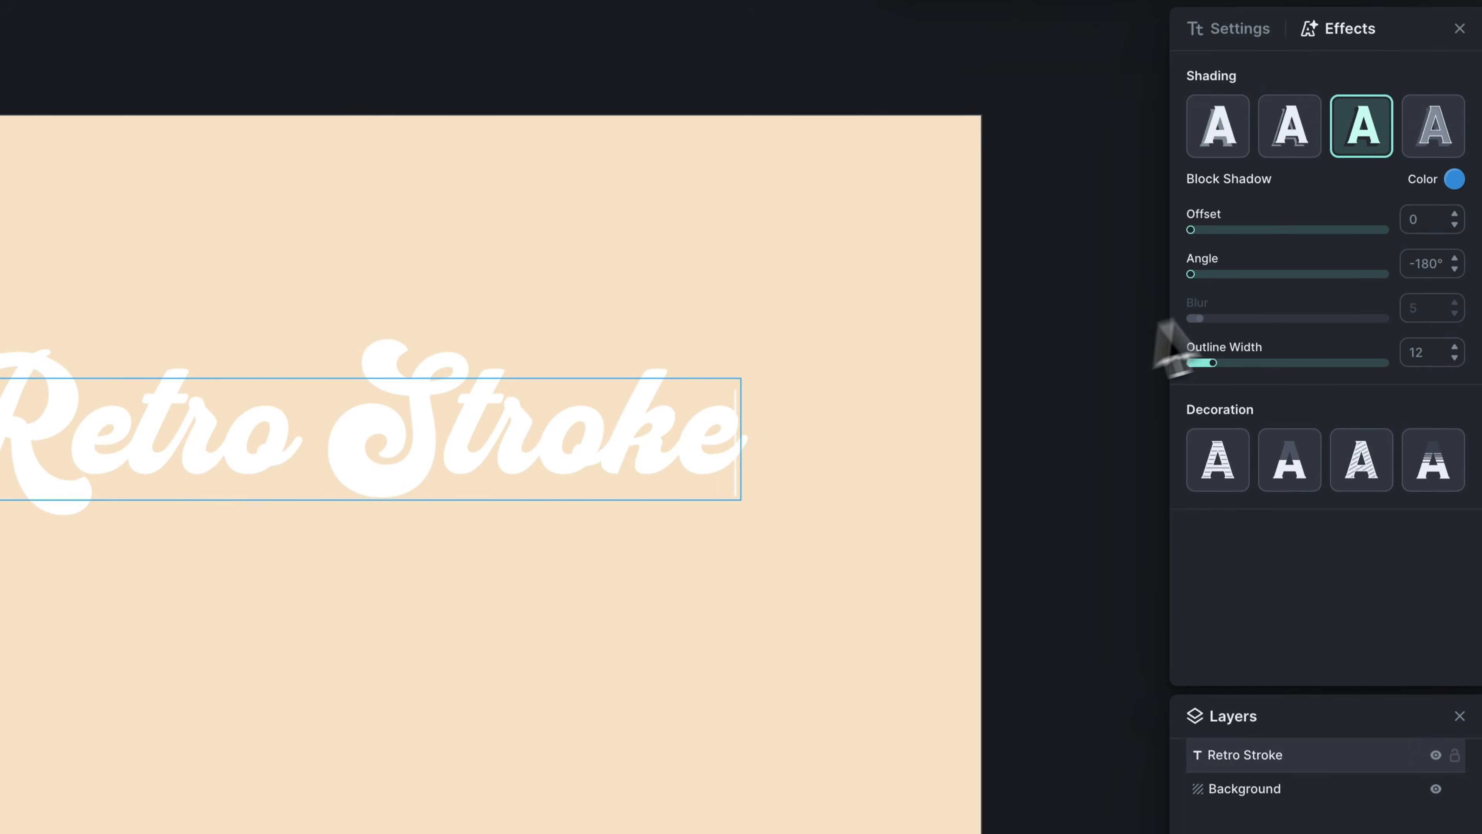
click(976, 459)
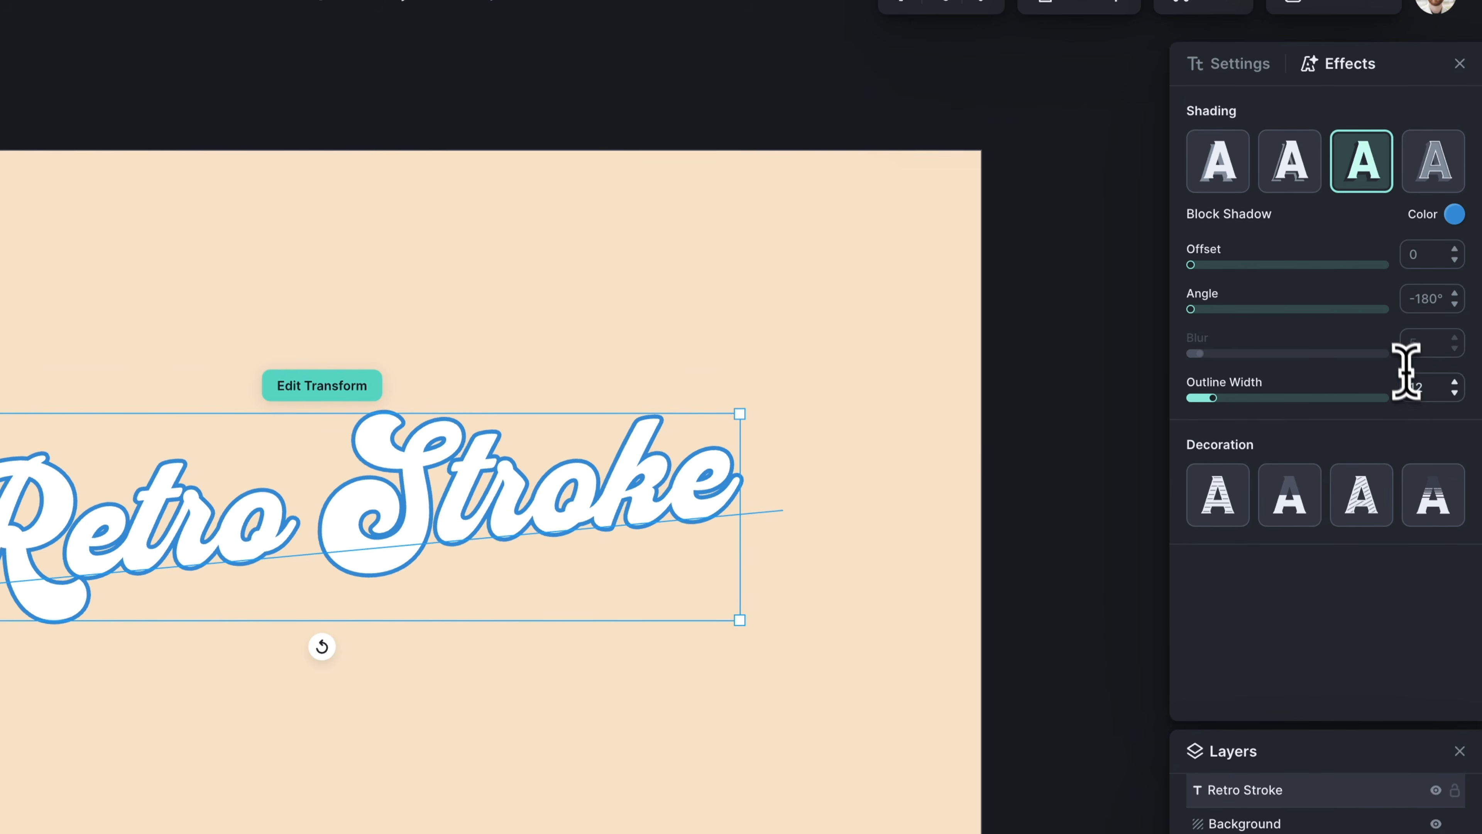
double_click(1438, 356)
text(15)
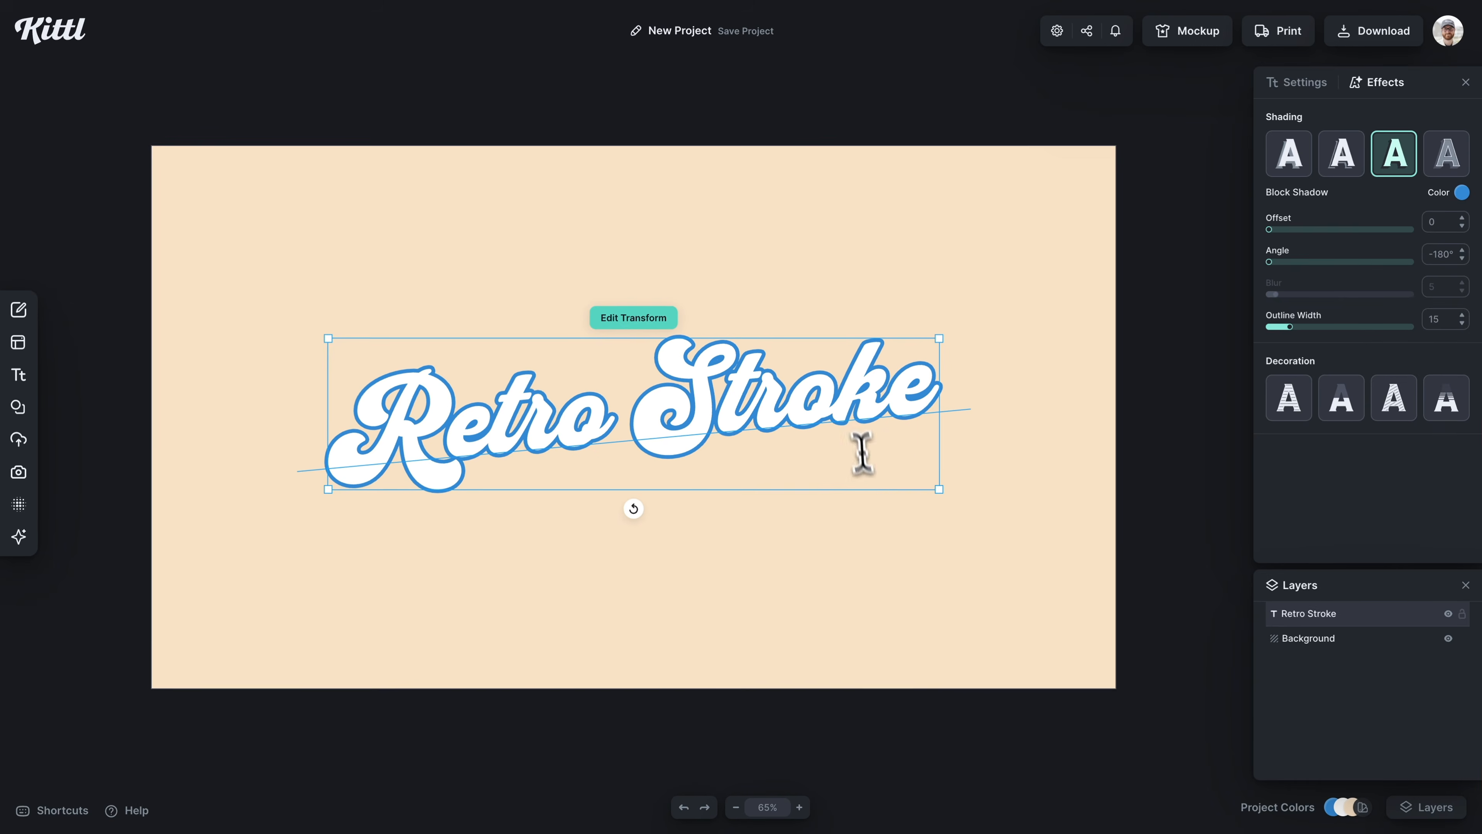
Step: Duplicate the Retro Stroke text in place and select the copy lying underneath
click(769, 506)
click(919, 397)
key(super+c)
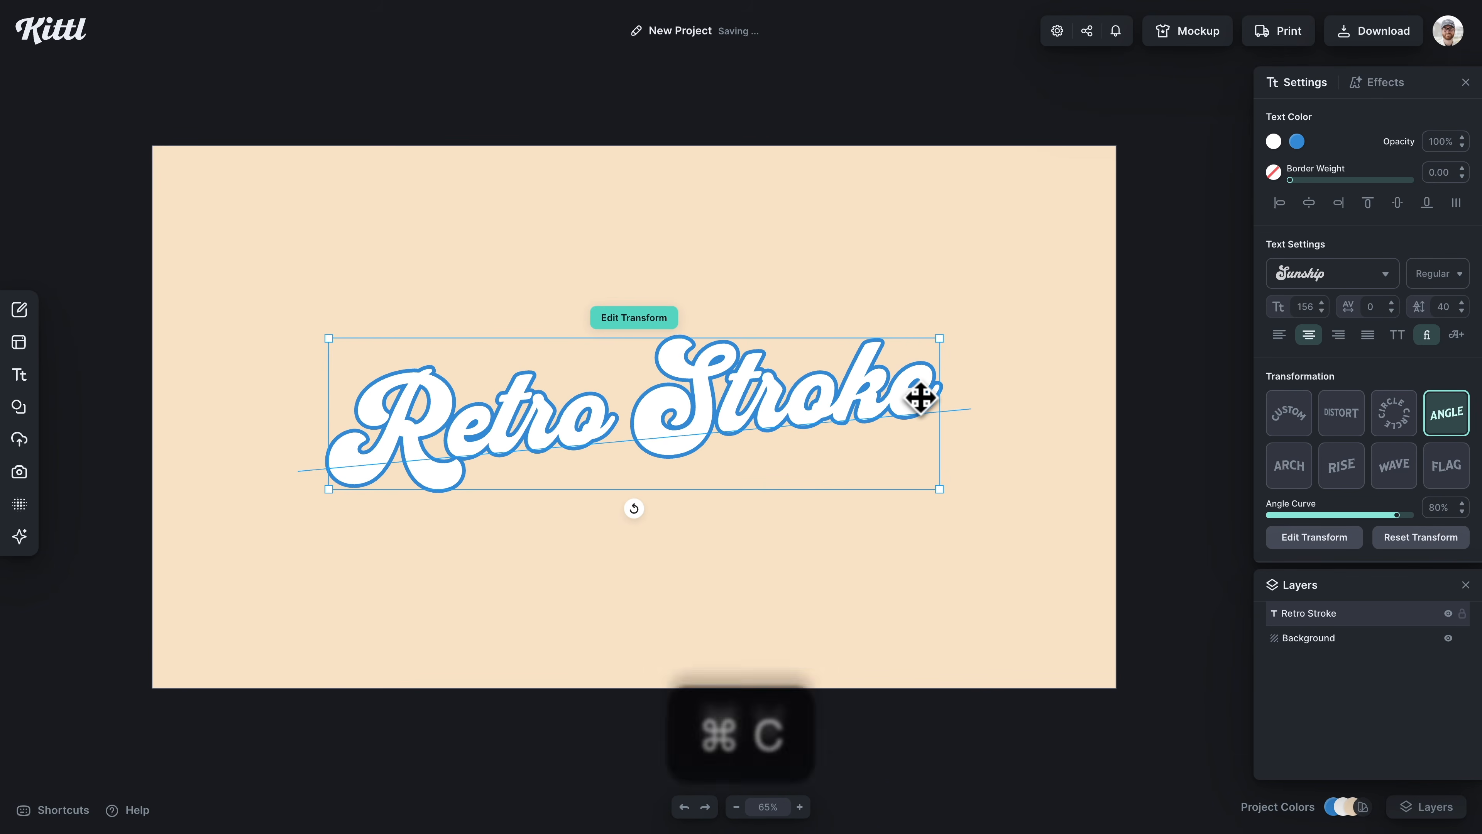
key(super+v)
click(1366, 643)
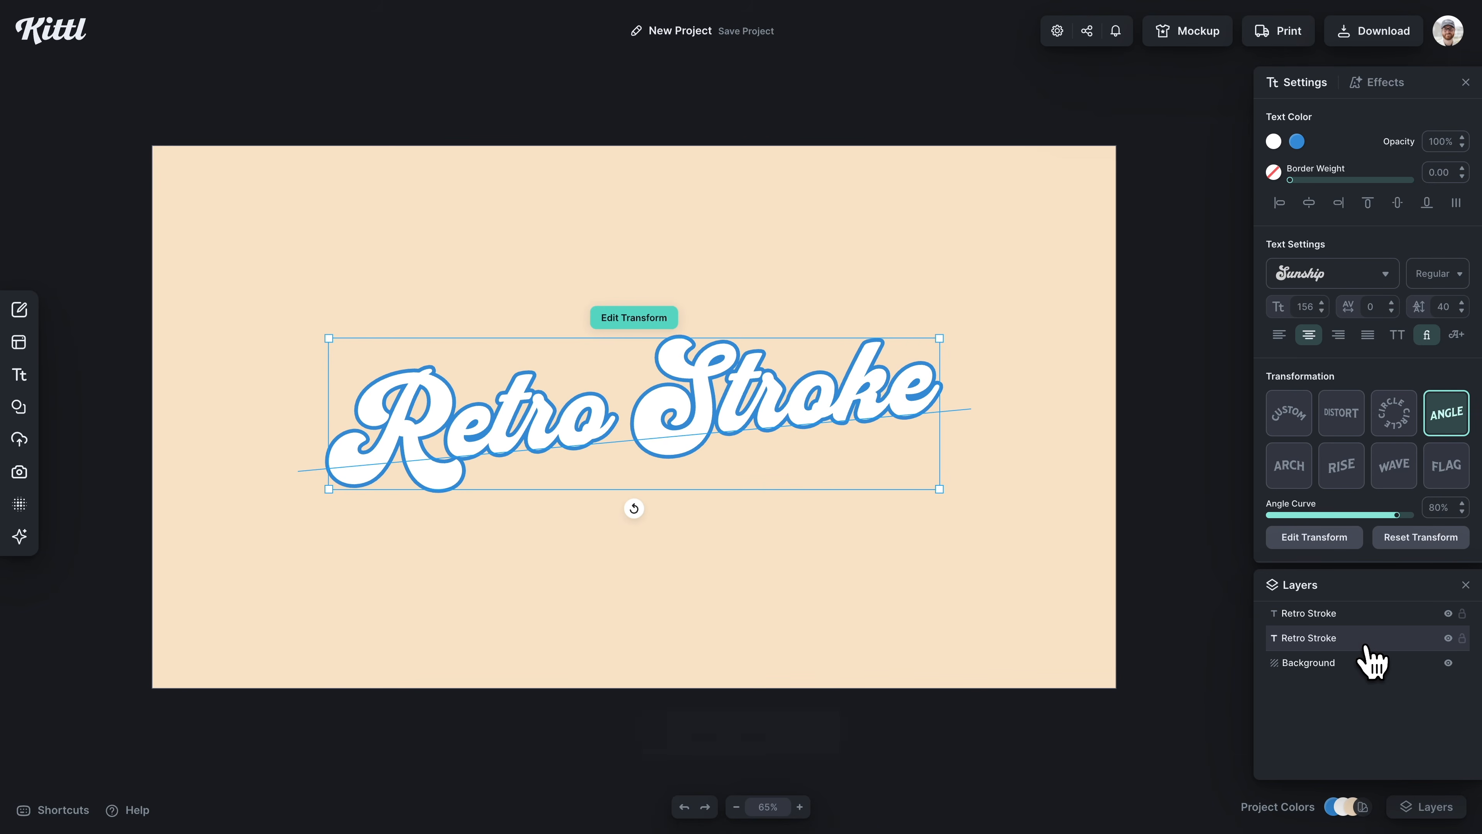
Step: Set the lower Retro Stroke copy's shadow color to pink (d63369) and its outline width to 30
click(1297, 141)
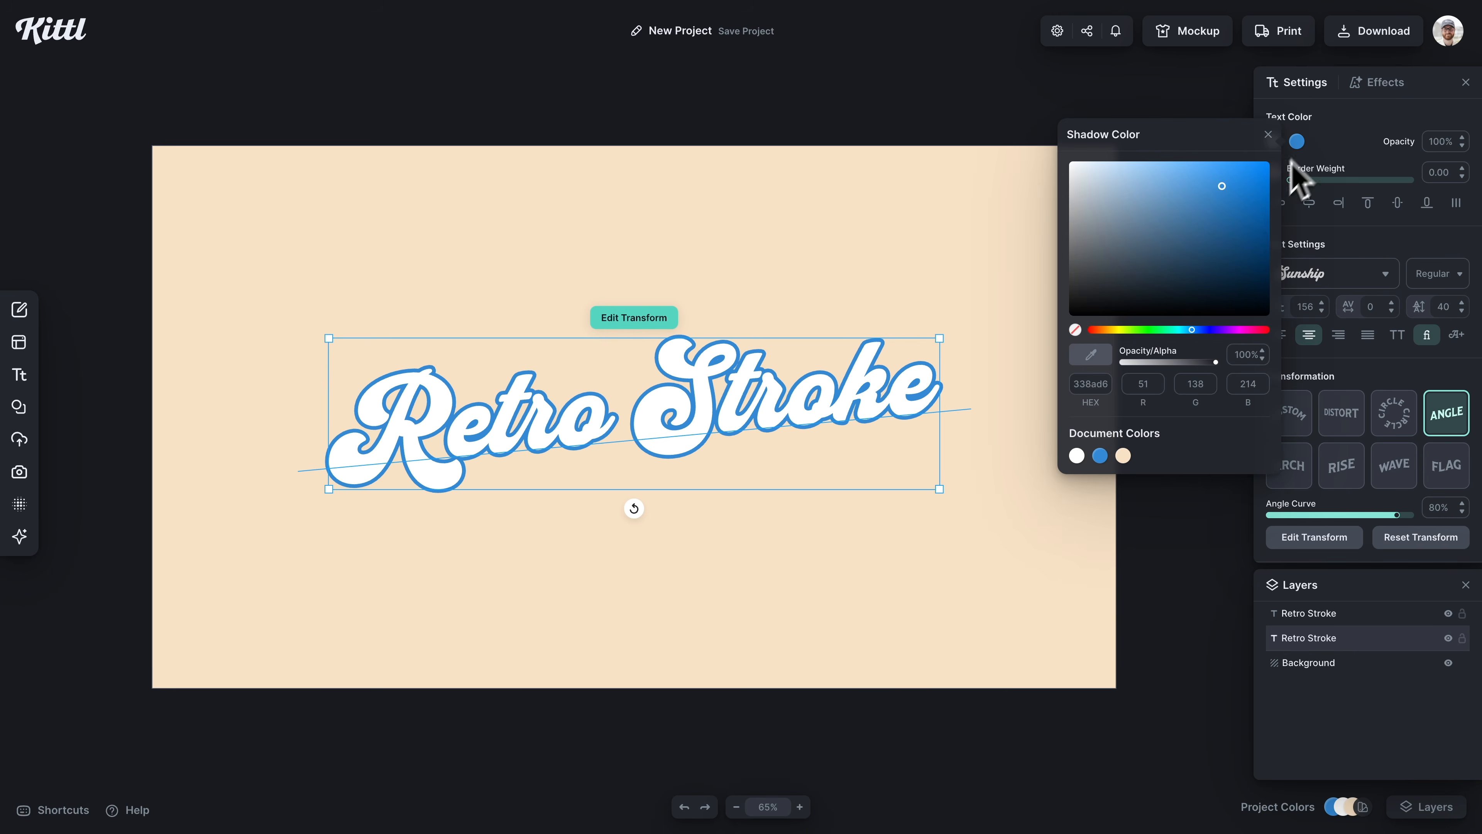
drag(1197, 331, 1224, 333)
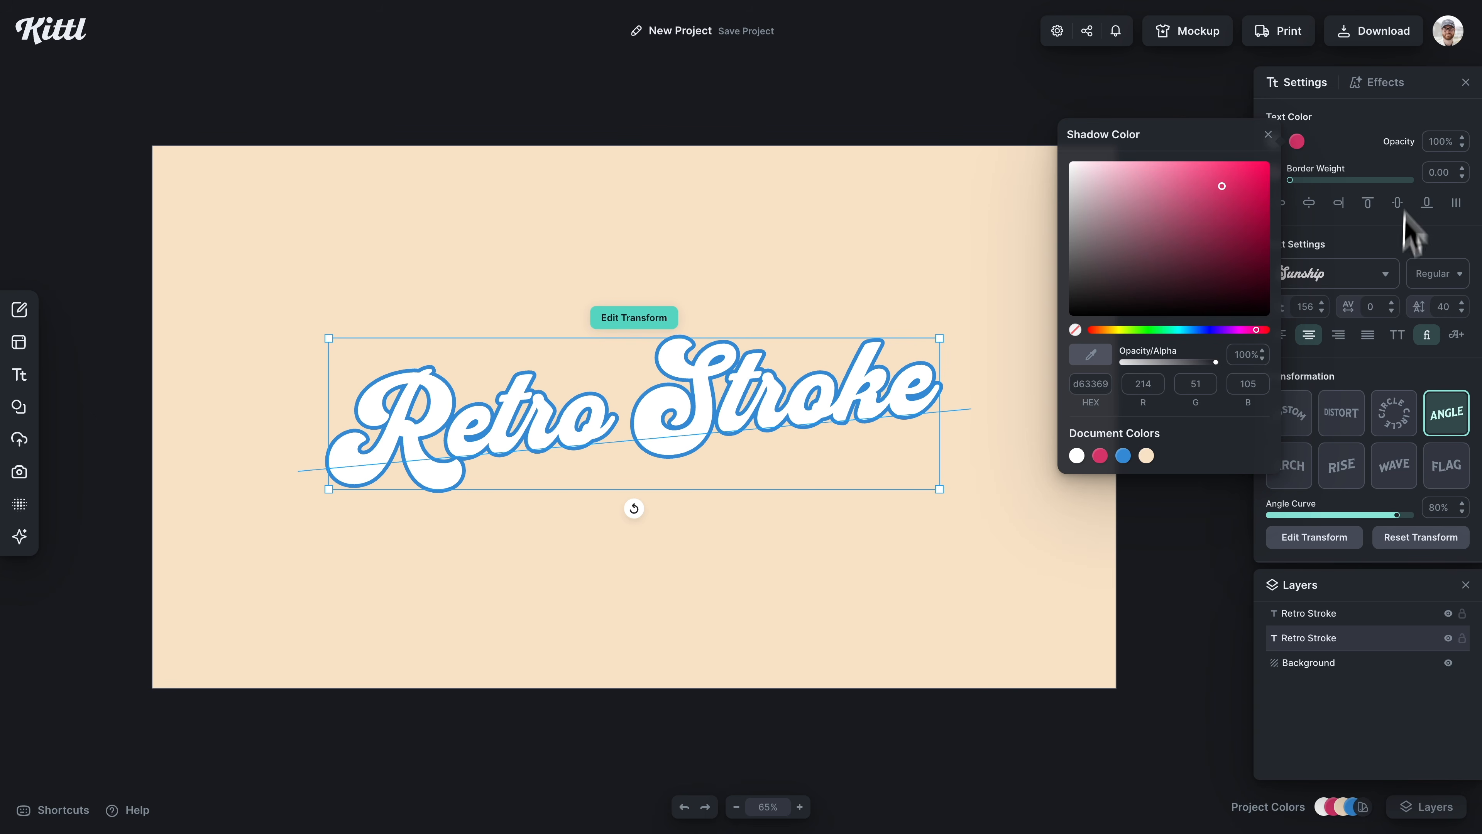
click(1382, 85)
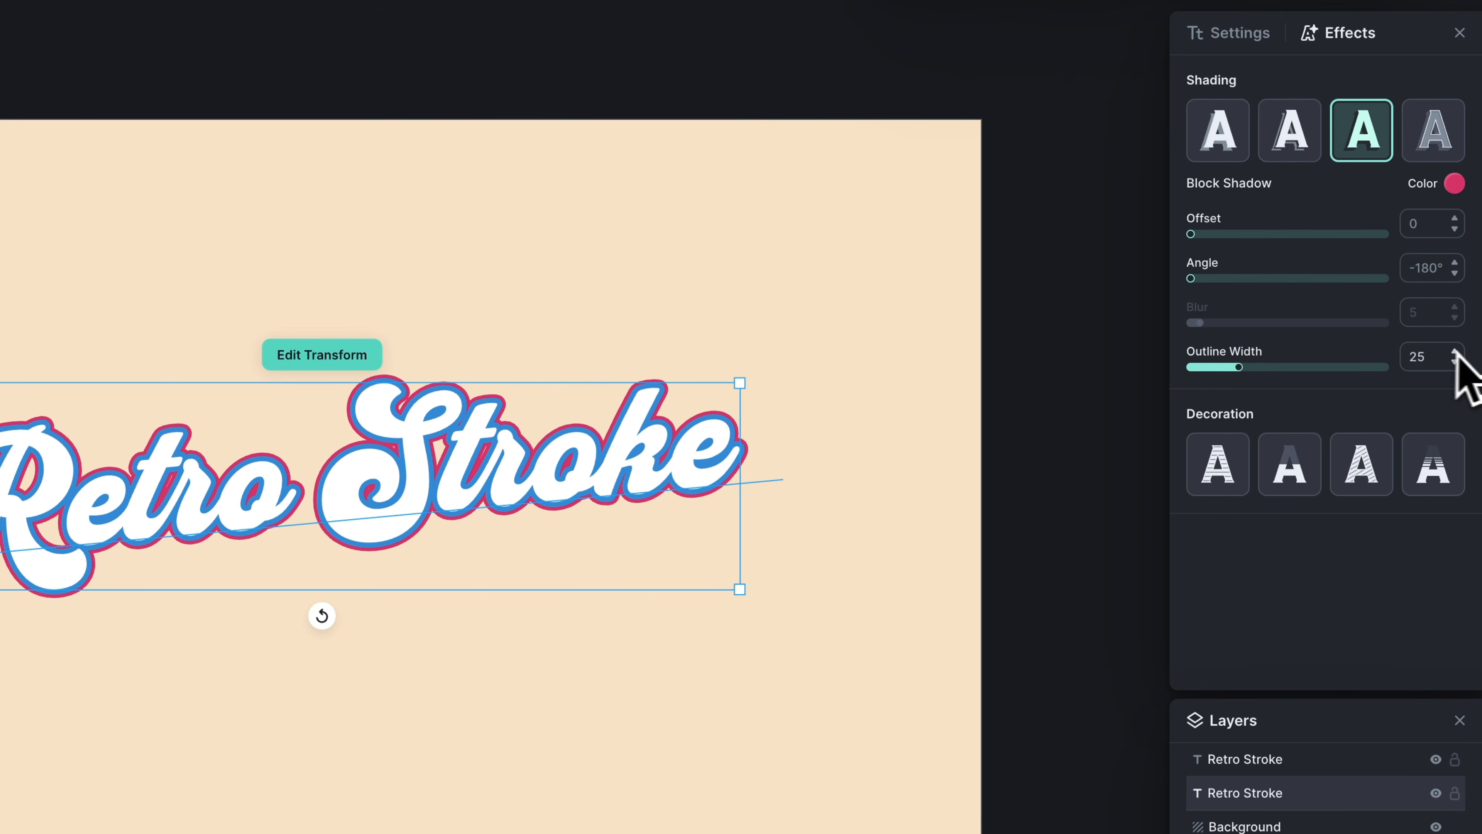
text(30)
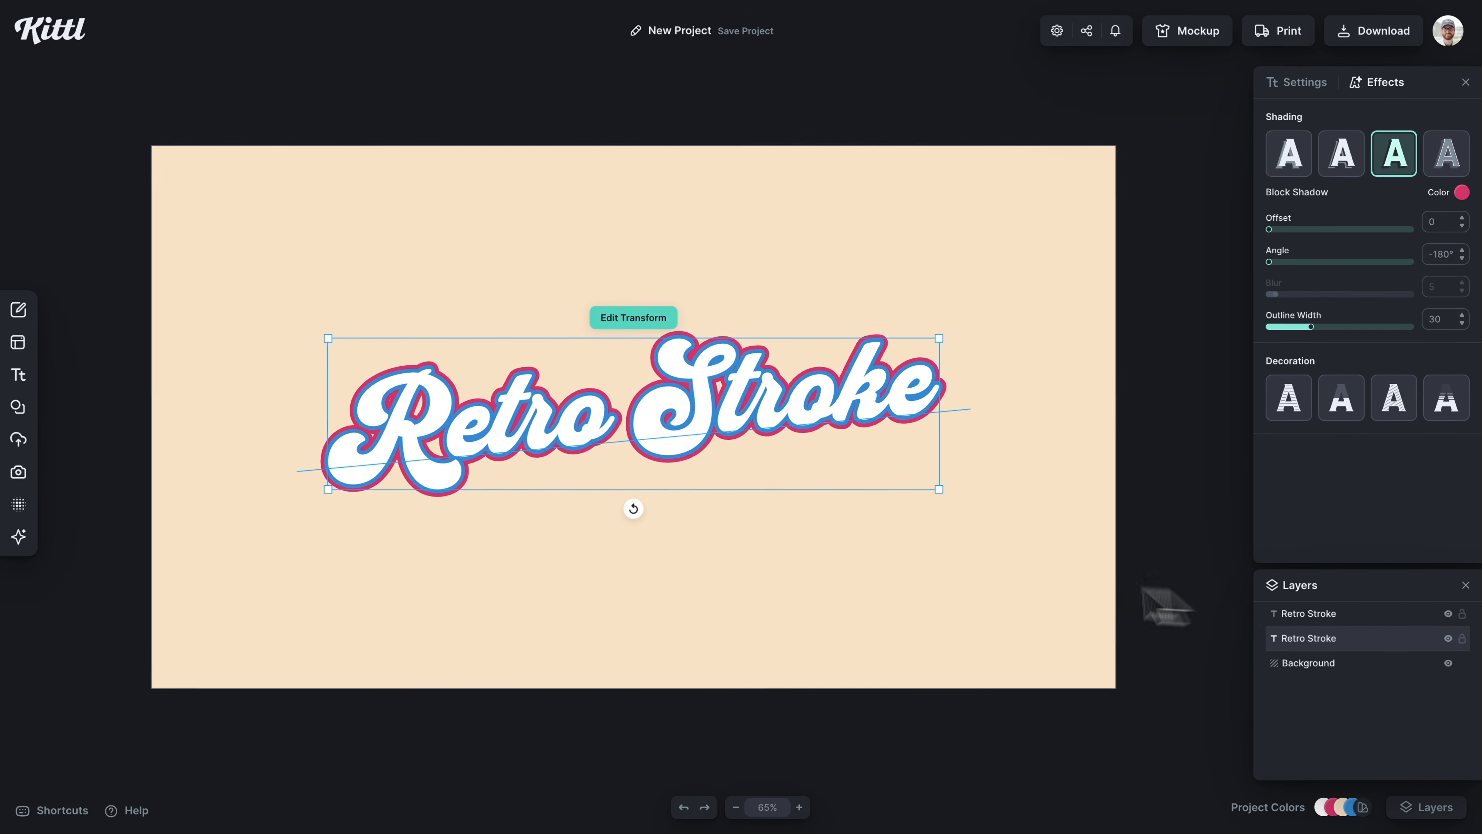
Step: Duplicate Retro Stroke twice more beneath the existing layers and give the copies progressively wider orange and yellow outlines
click(910, 398)
key(super+c)
key(super+v)
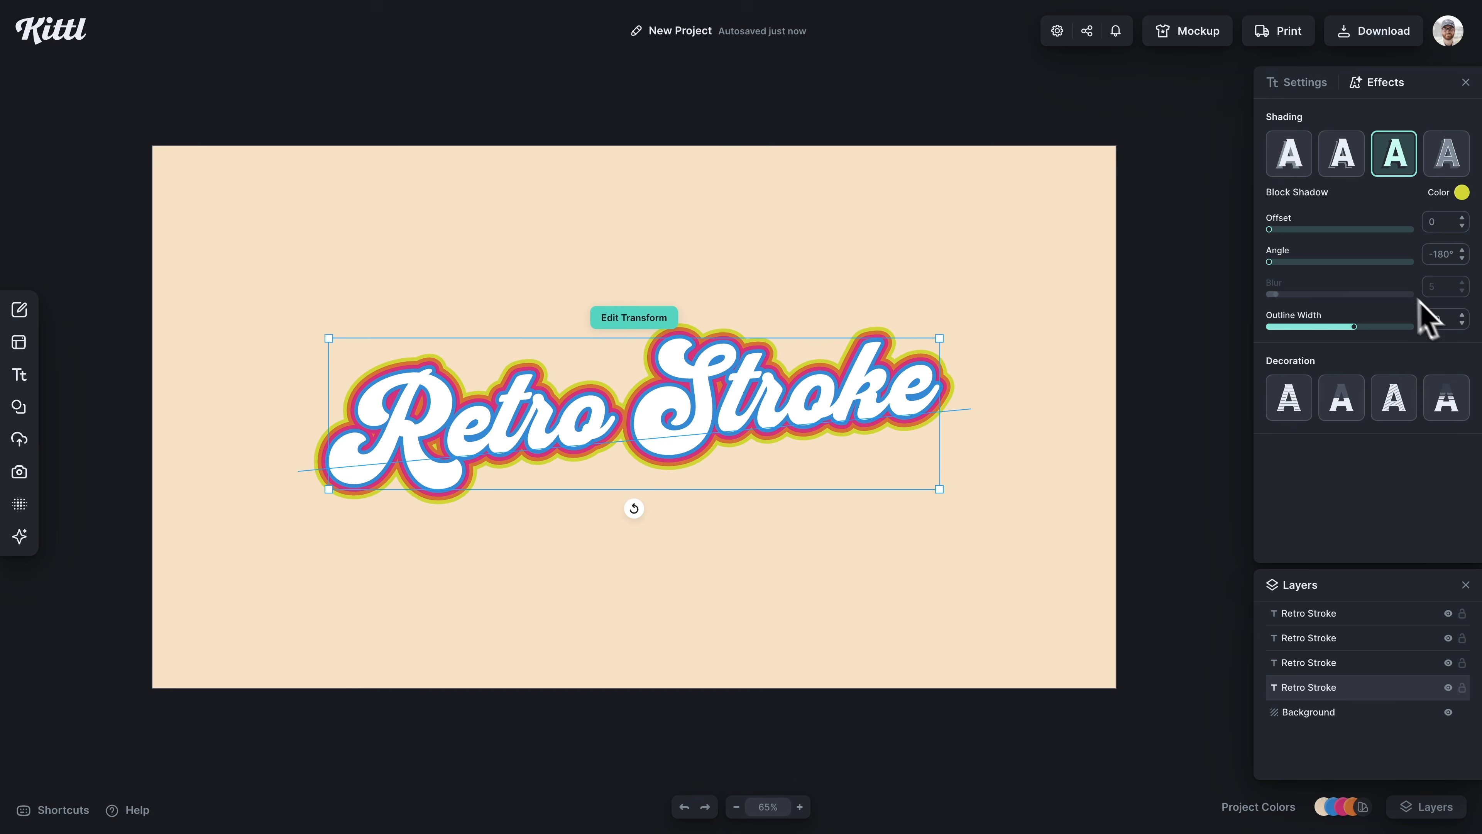
click(1156, 413)
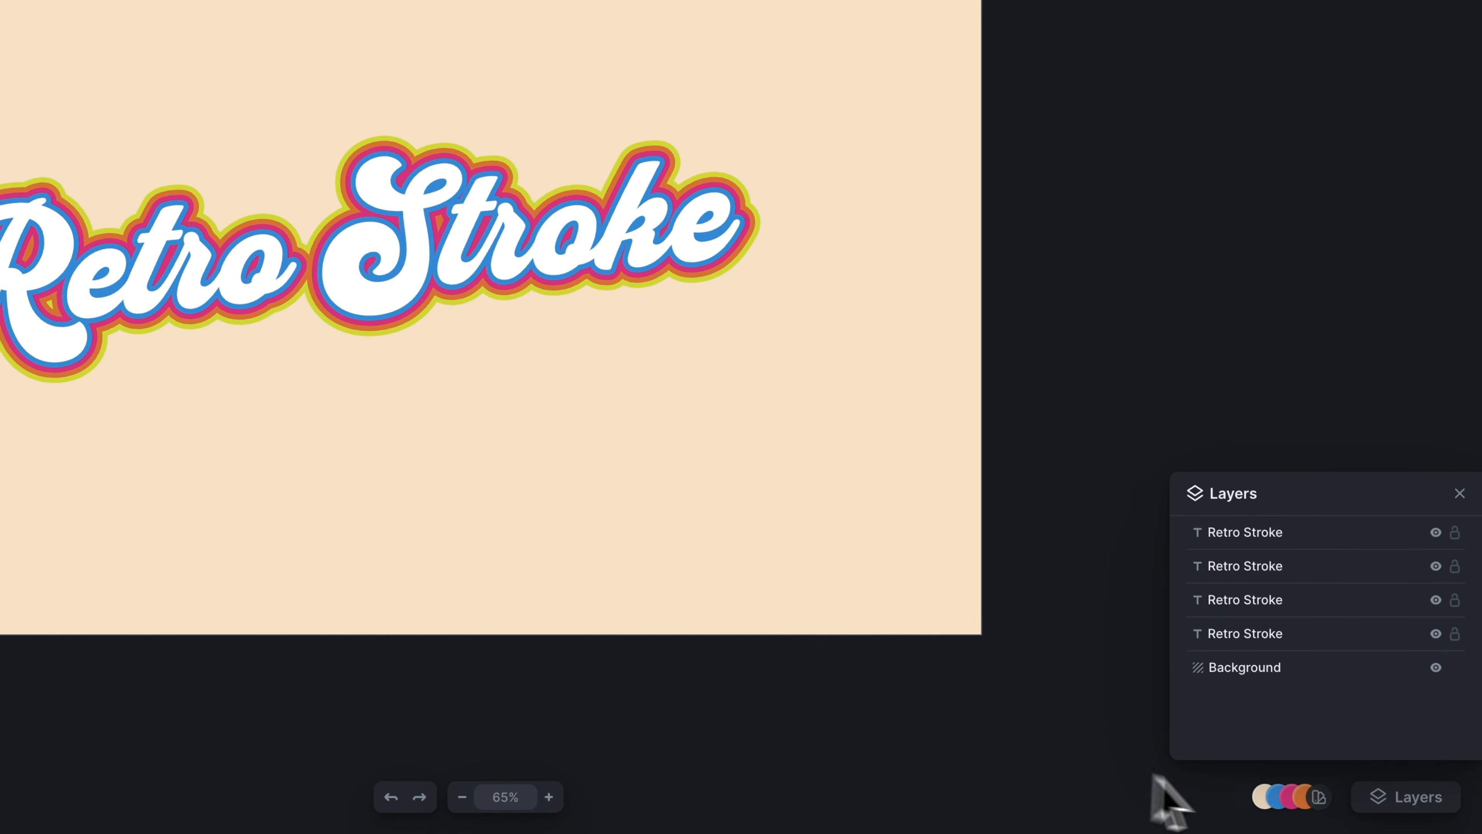
Step: Change the project's pink color to red (d63333) and its yellow color to teal (33d6c6)
mouse_move(1270, 801)
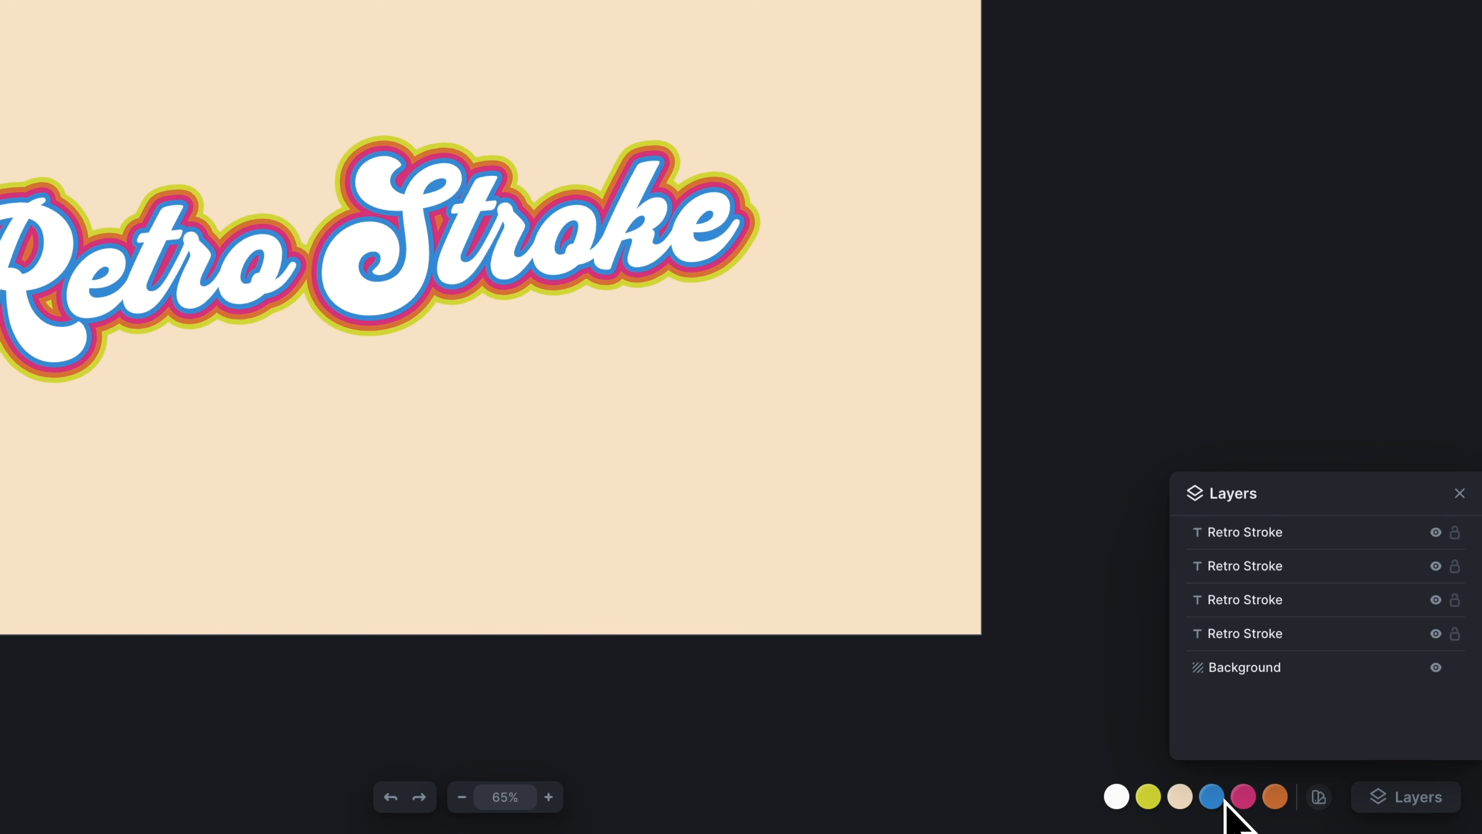
click(1243, 803)
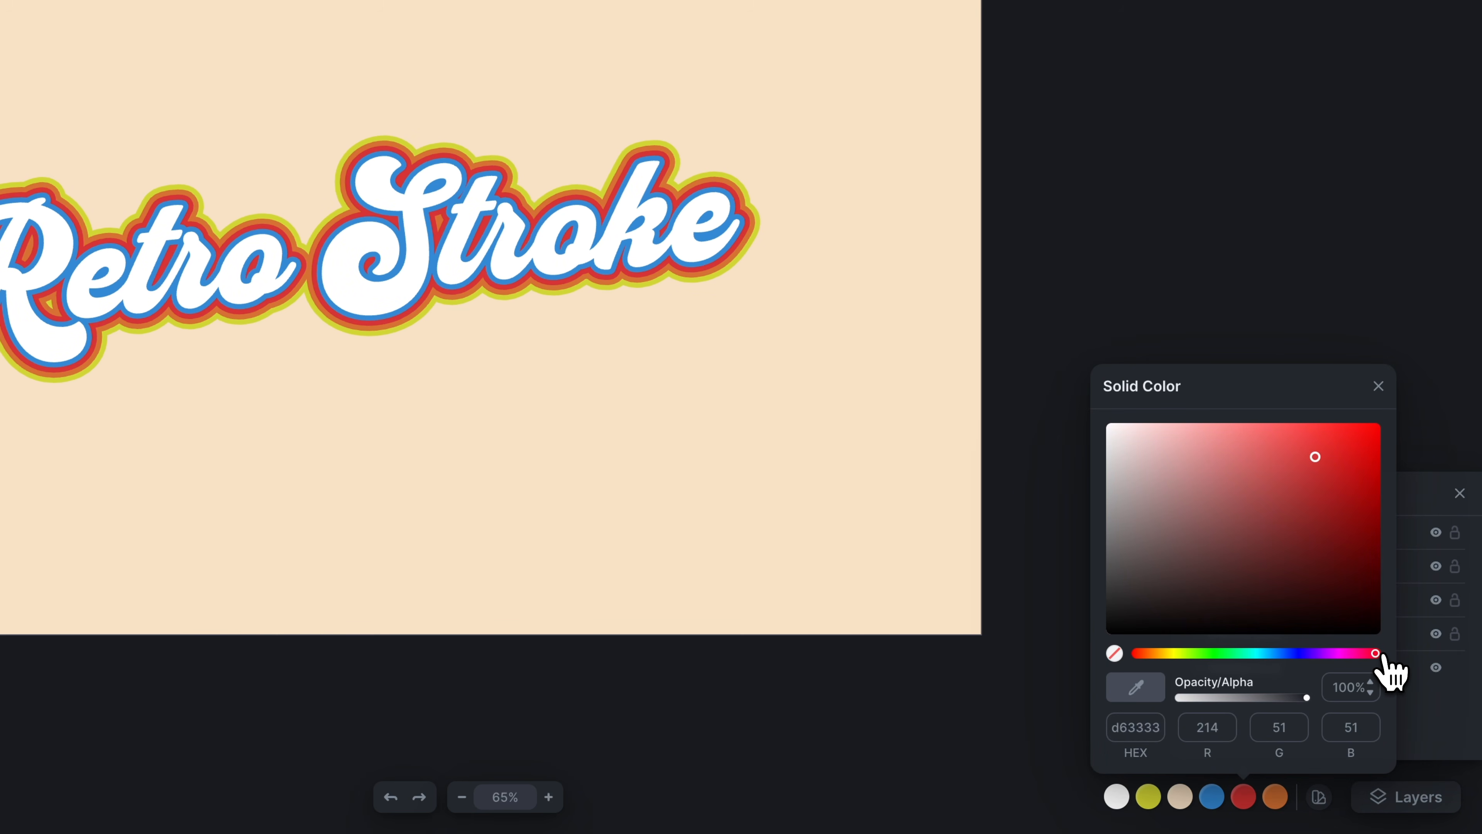
click(1148, 799)
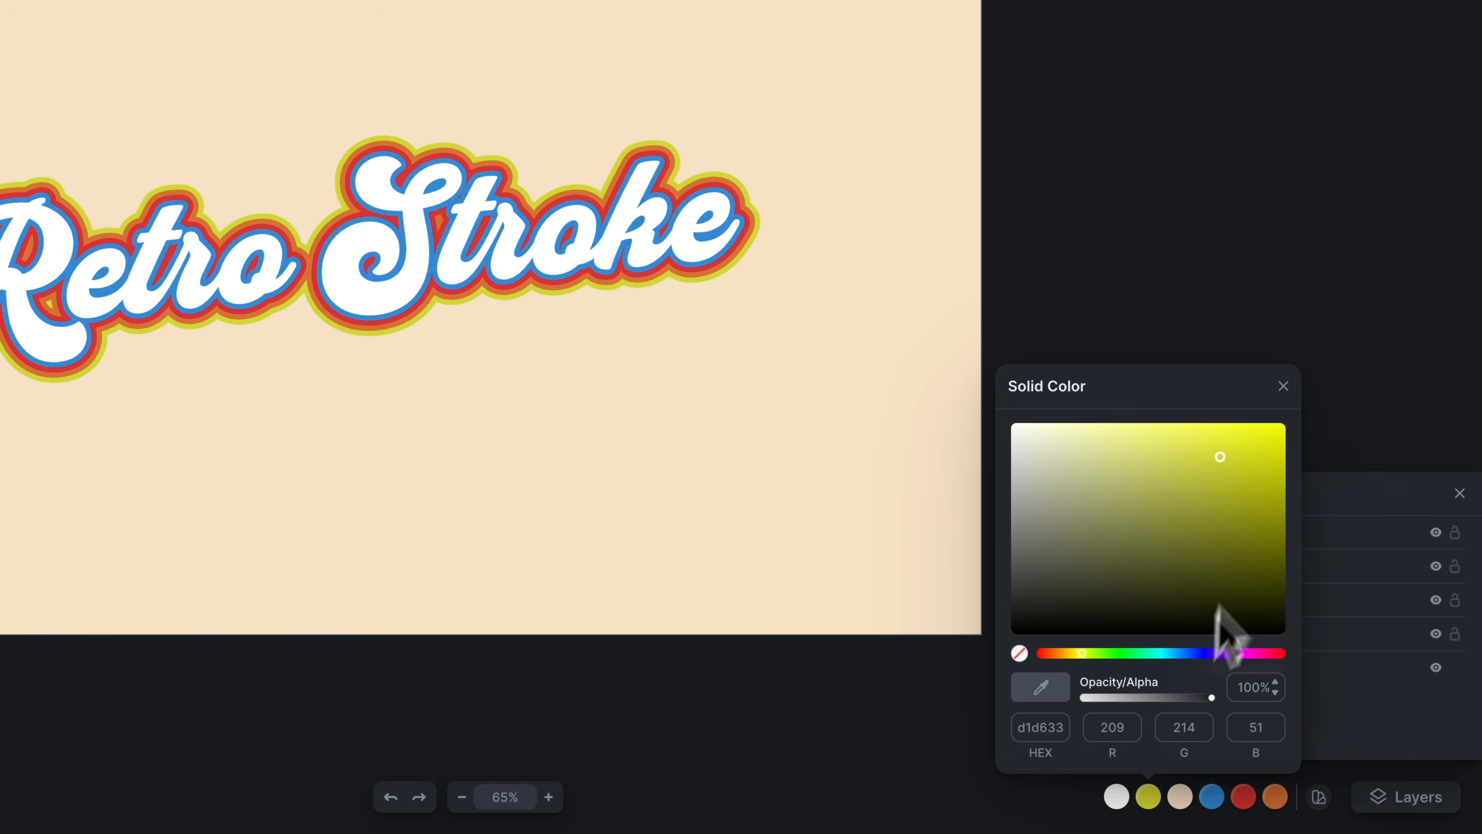
mouse_move(1083, 654)
mouse_down()
mouse_move(1026, 654)
mouse_move(1184, 654)
mouse_move(1161, 654)
mouse_up()
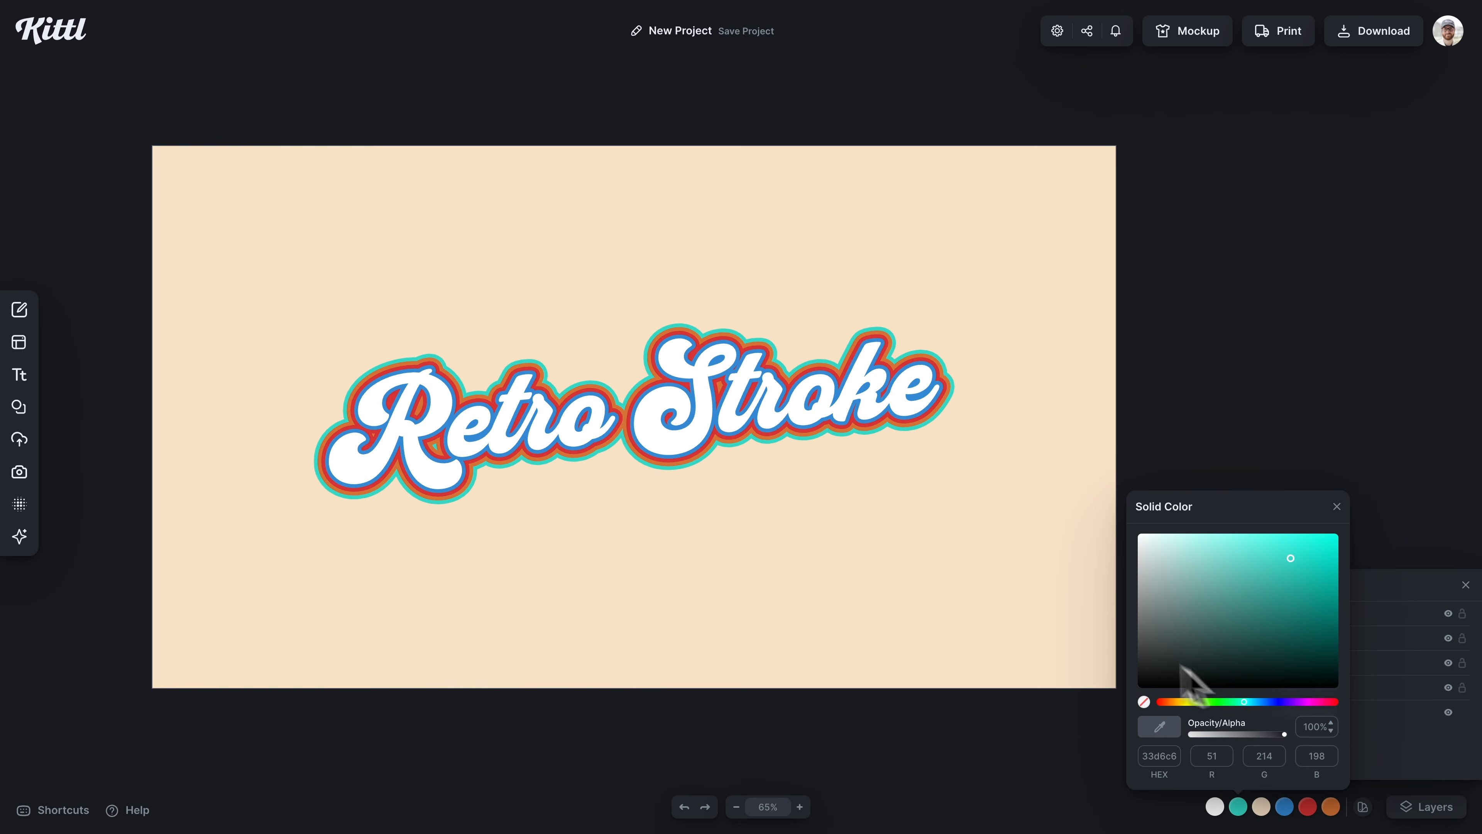
click(810, 450)
Step: Set the block shadow of the topmost Retro Stroke text to an offset of 4 and an angle of -100°
click(1310, 614)
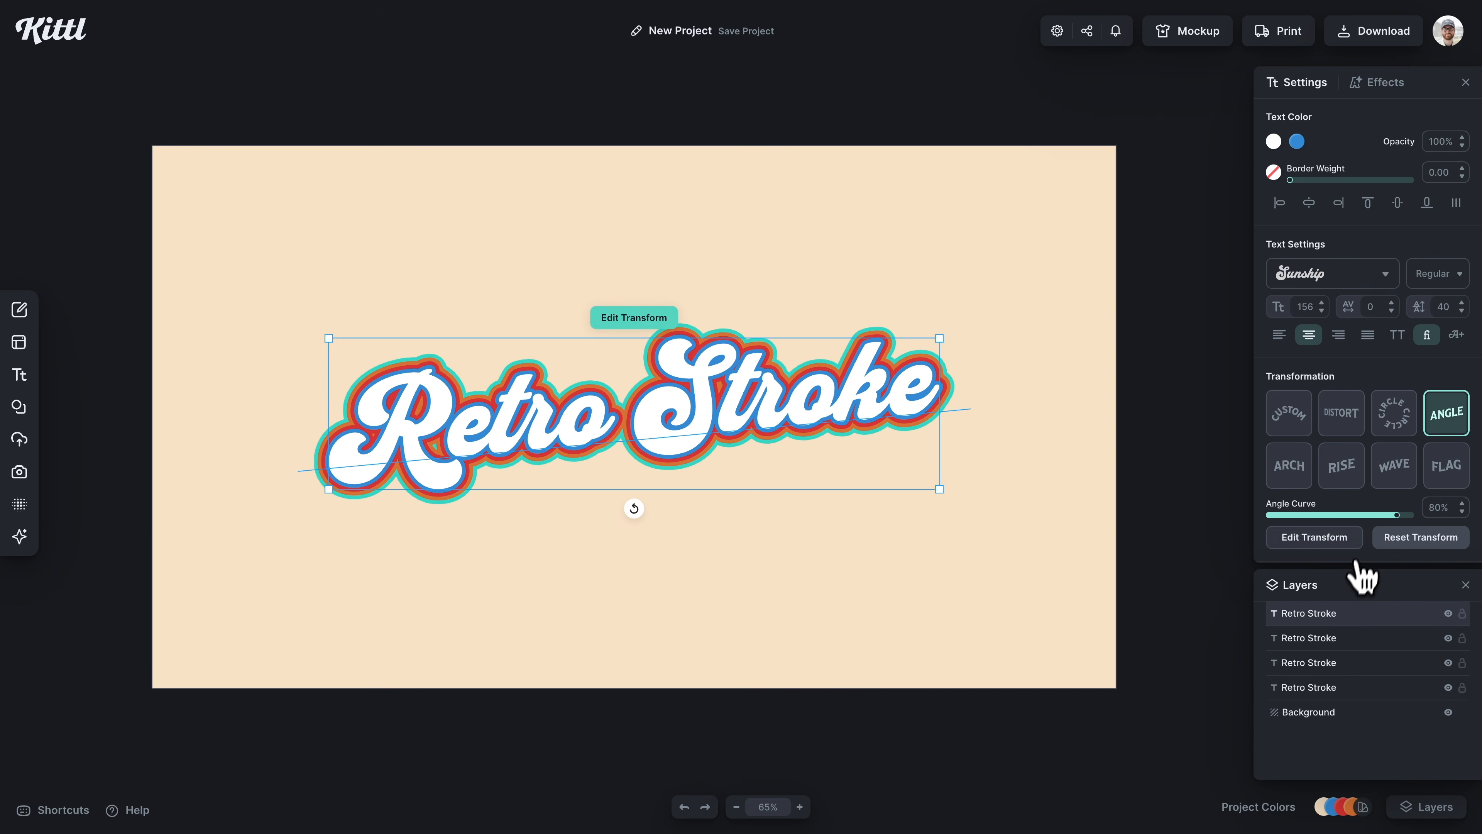
click(1393, 87)
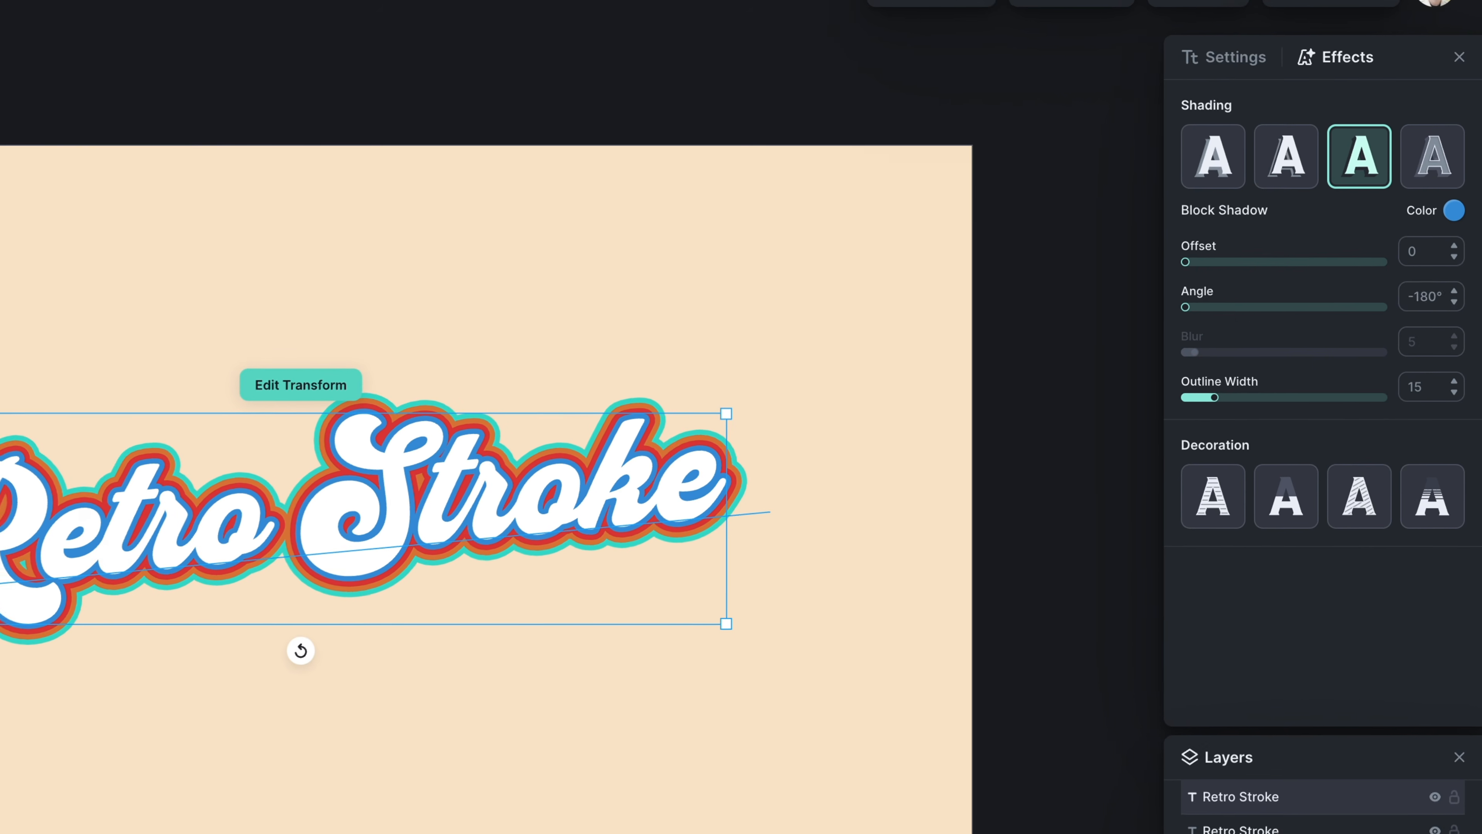
click(1193, 307)
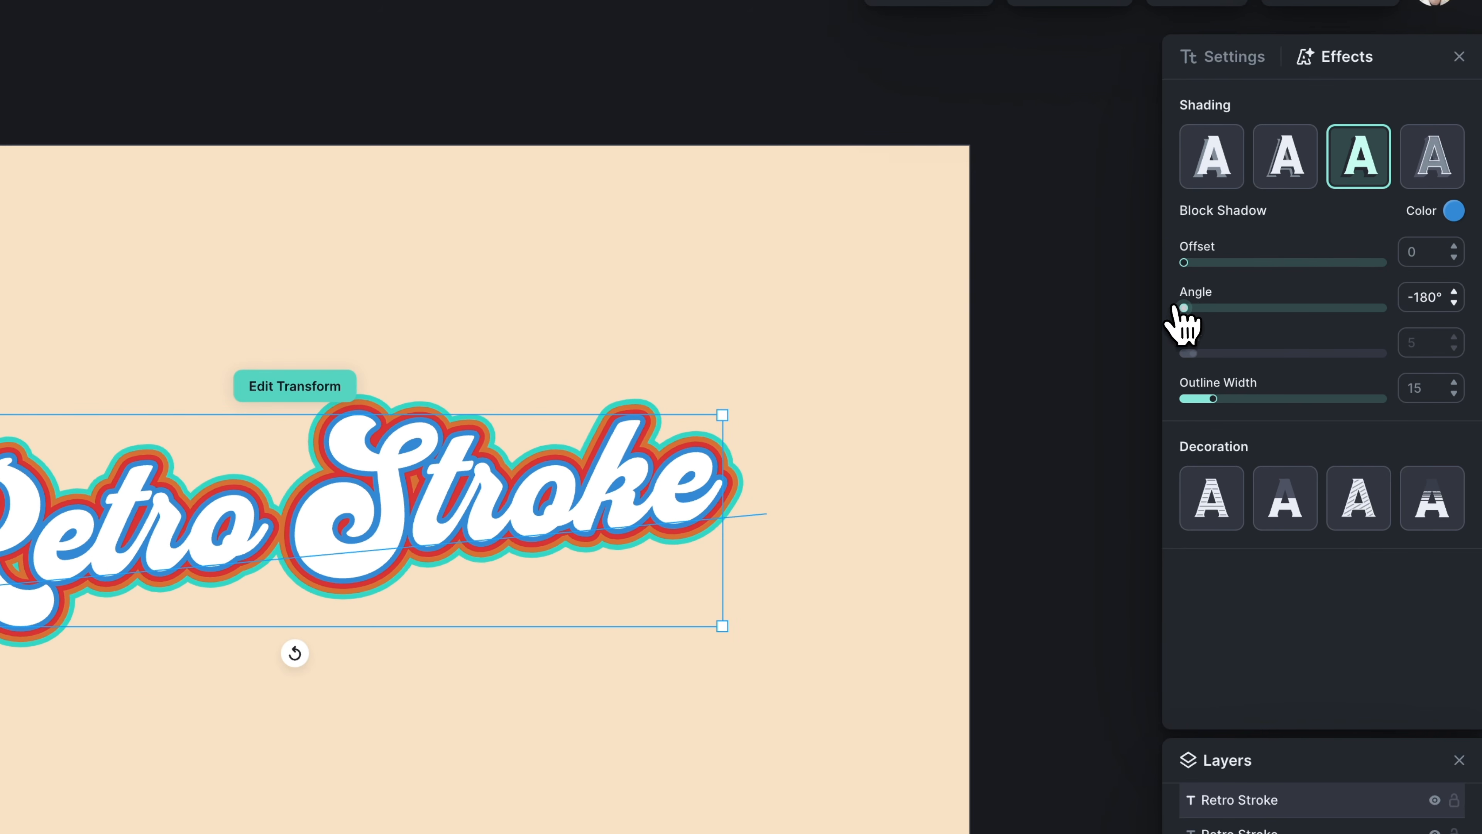
drag(1184, 263, 1194, 264)
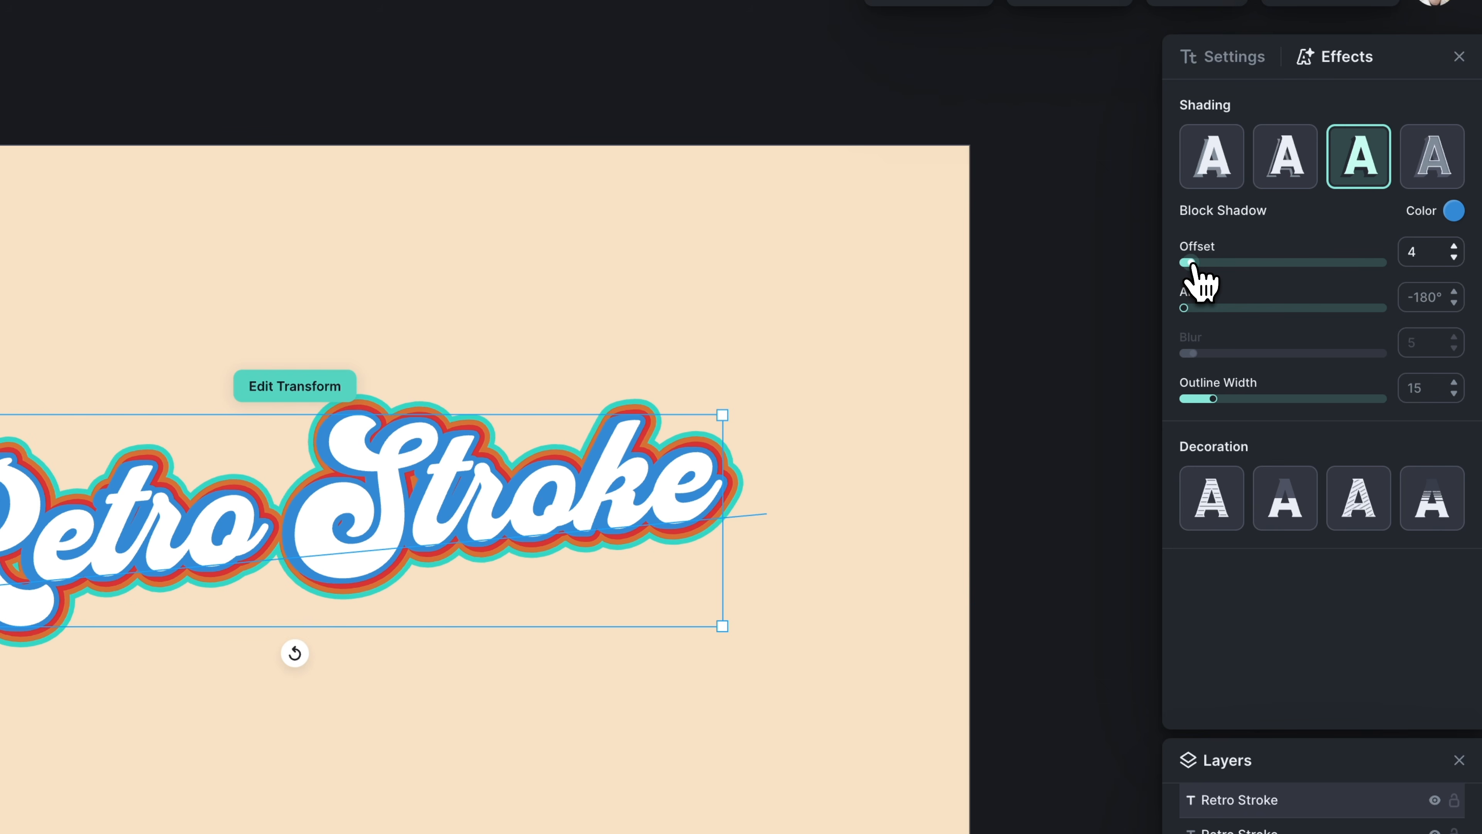
drag(1195, 309, 1225, 311)
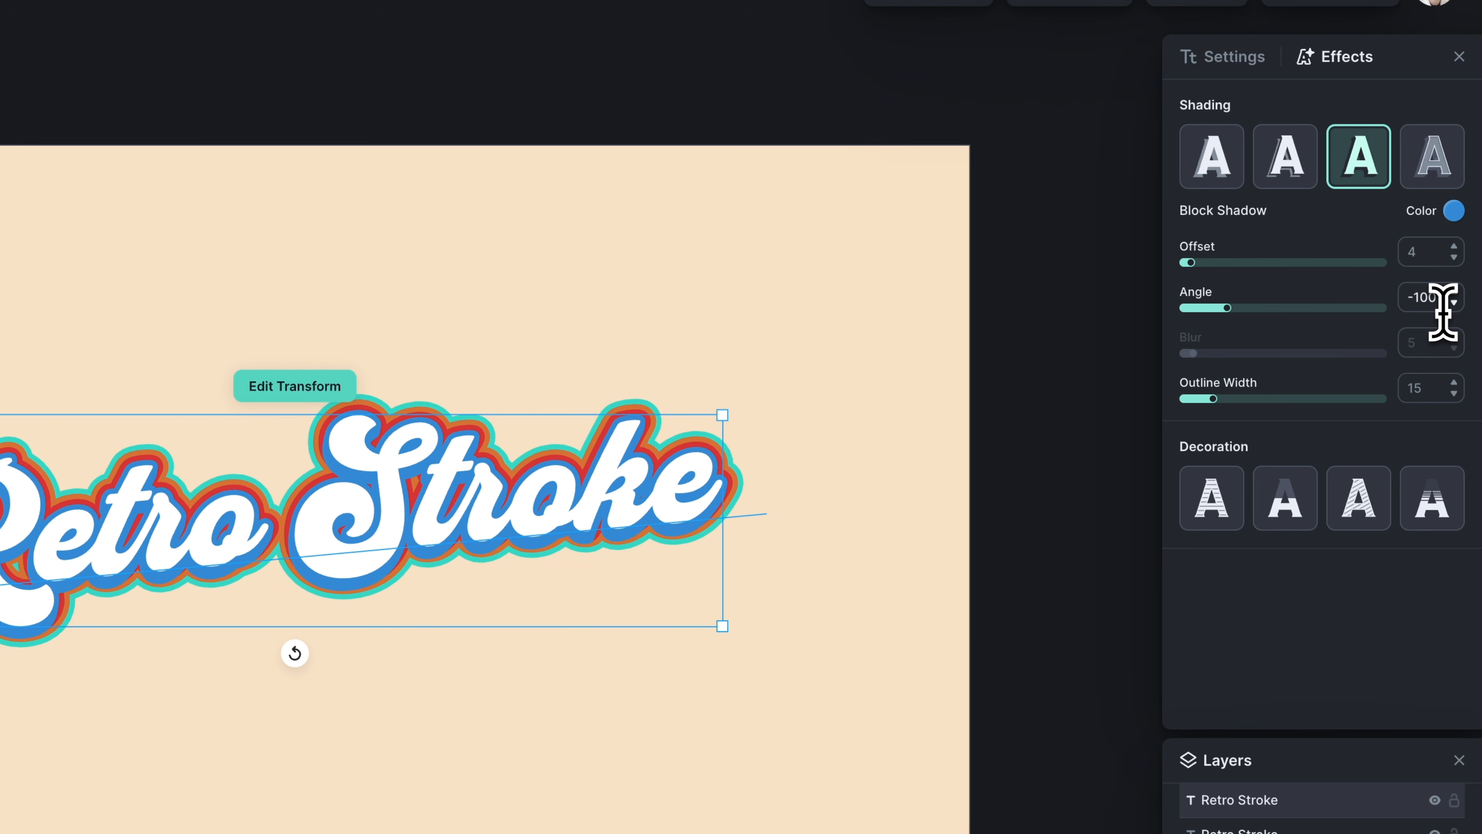
Step: Set the lower Retro Stroke copies' block shadow angle to -100°, with offset 4 on the red copy and 15 on the teal copy
click(1342, 708)
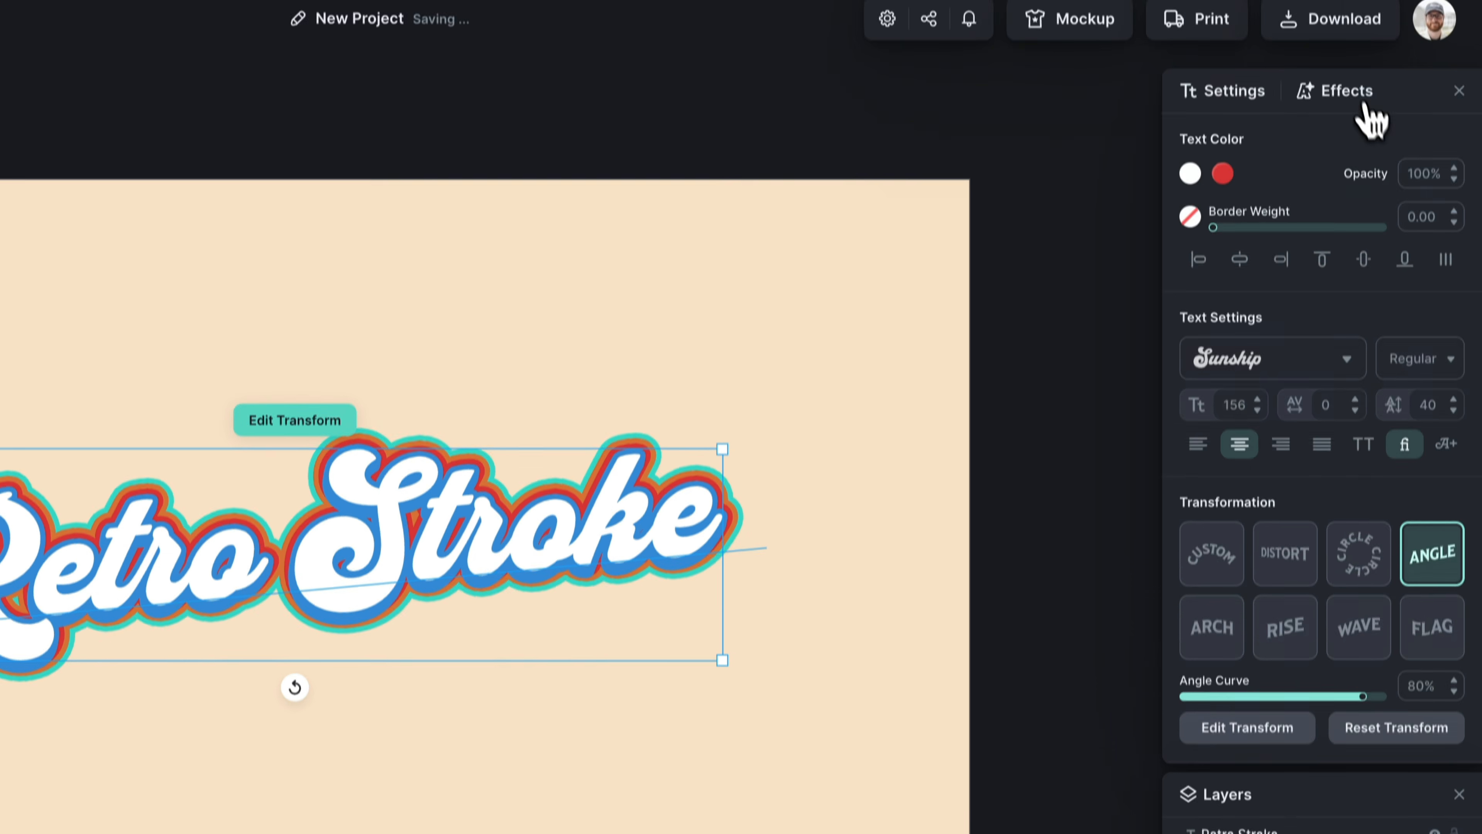
click(1343, 110)
double_click(1424, 319)
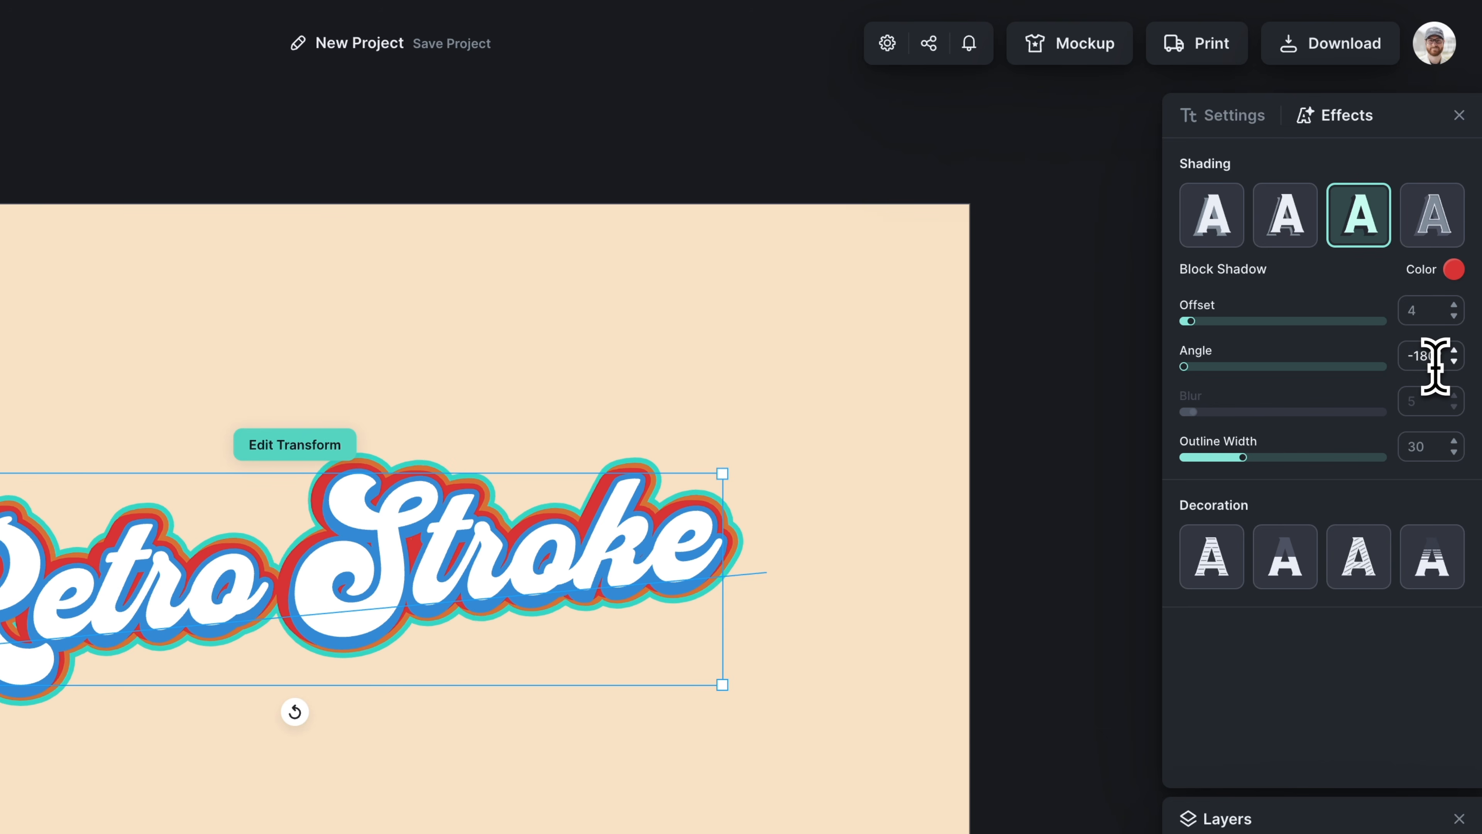
double_click(1436, 367)
text(-100)
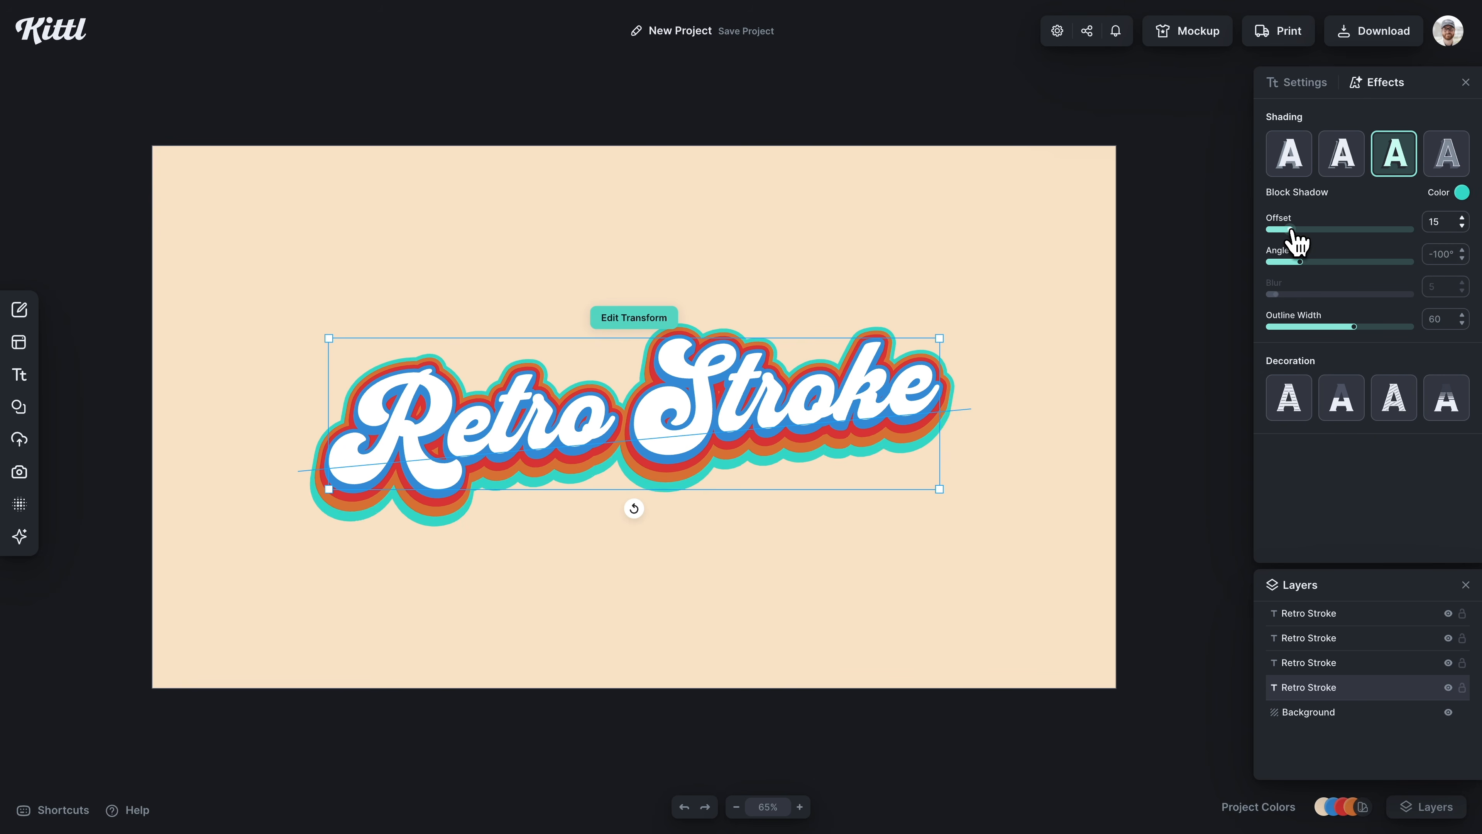
click(1118, 397)
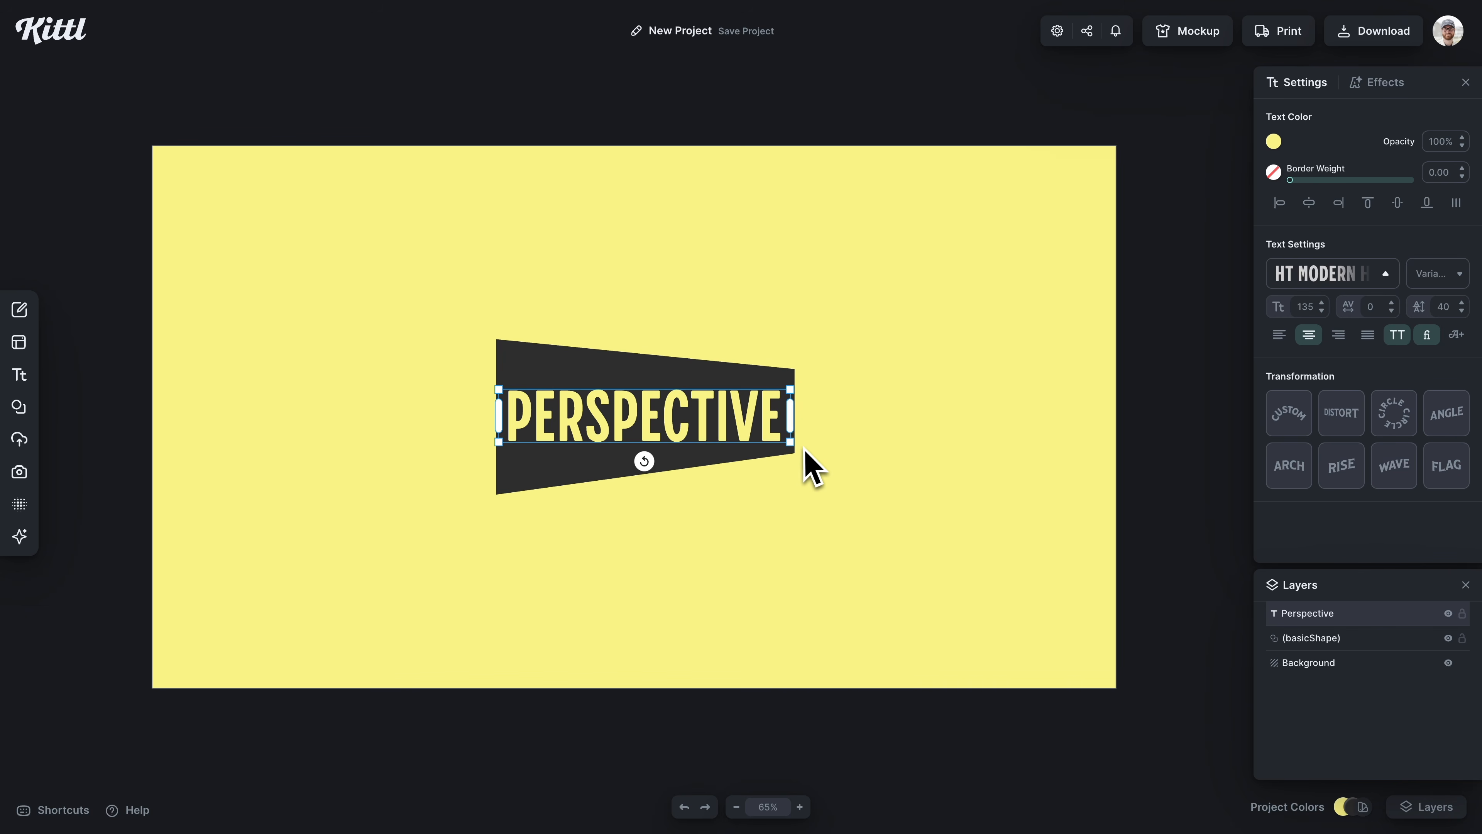
Step: Apply the Distort transformation to the PERSPECTIVE text and pull its left corner points and upper middle point out towards the dark trapezoid's edges
double_click(772, 425)
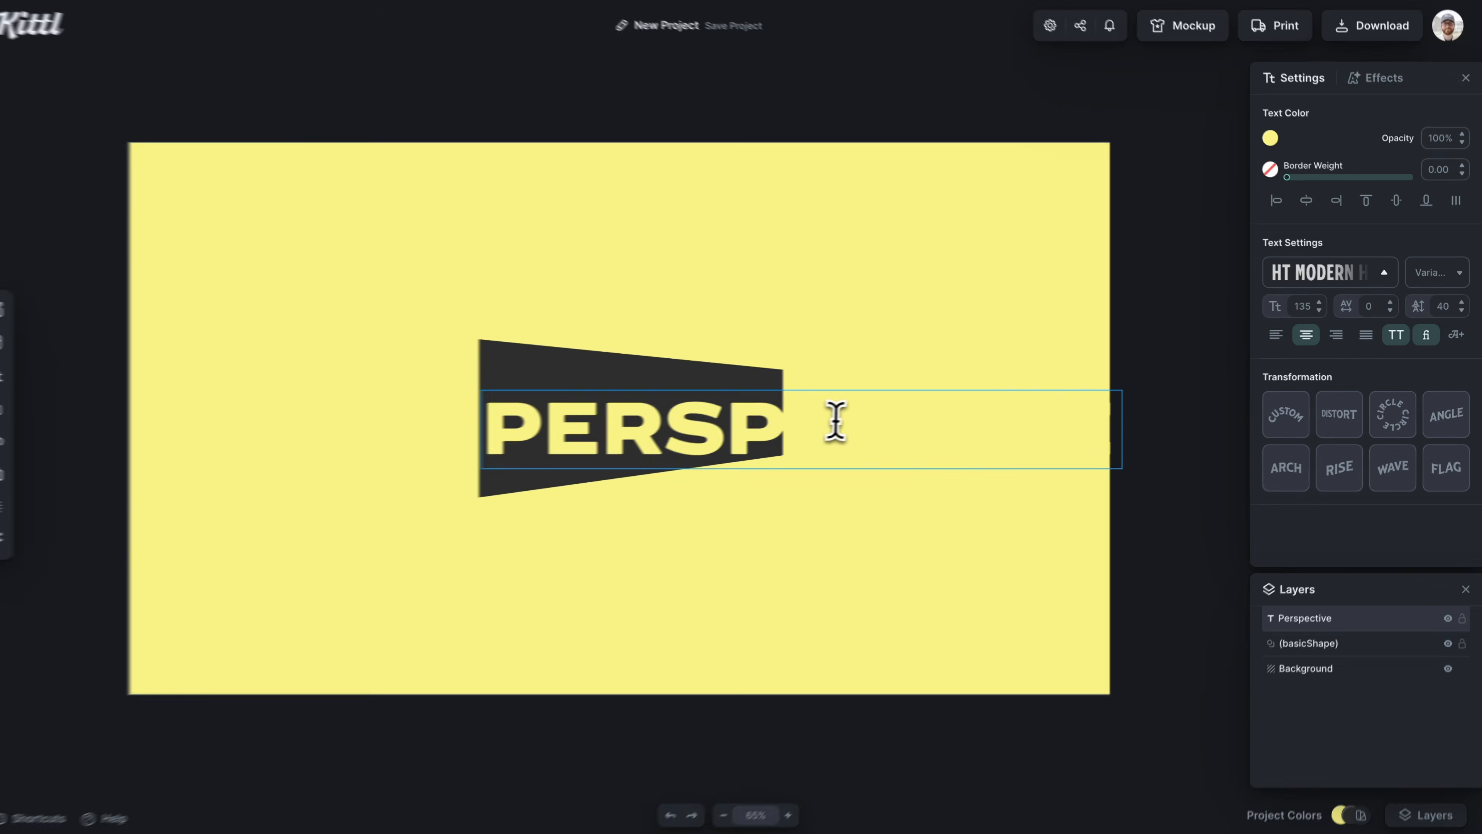
click(849, 354)
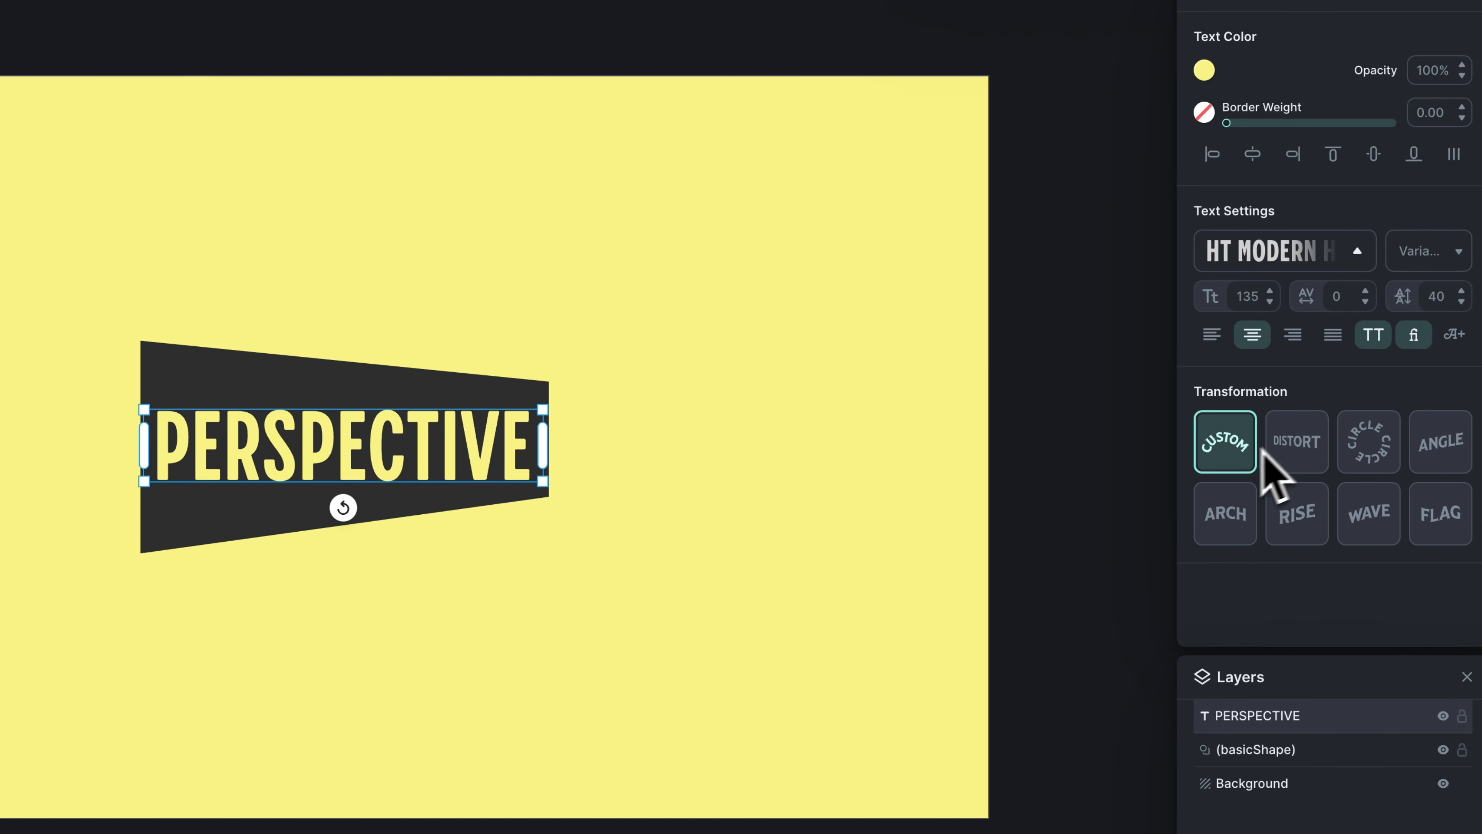
click(1287, 452)
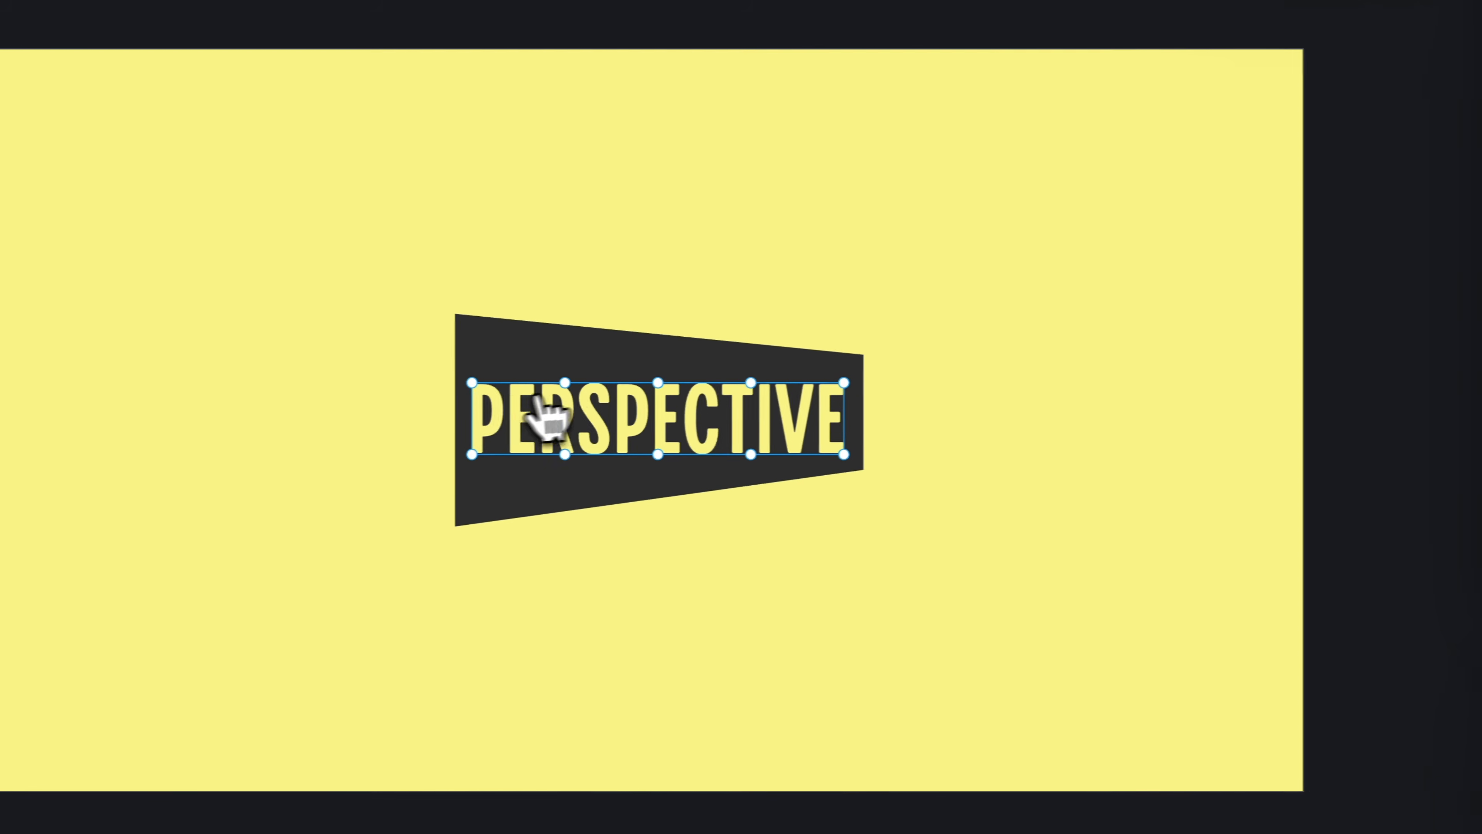
drag(158, 413, 163, 399)
drag(493, 369, 495, 327)
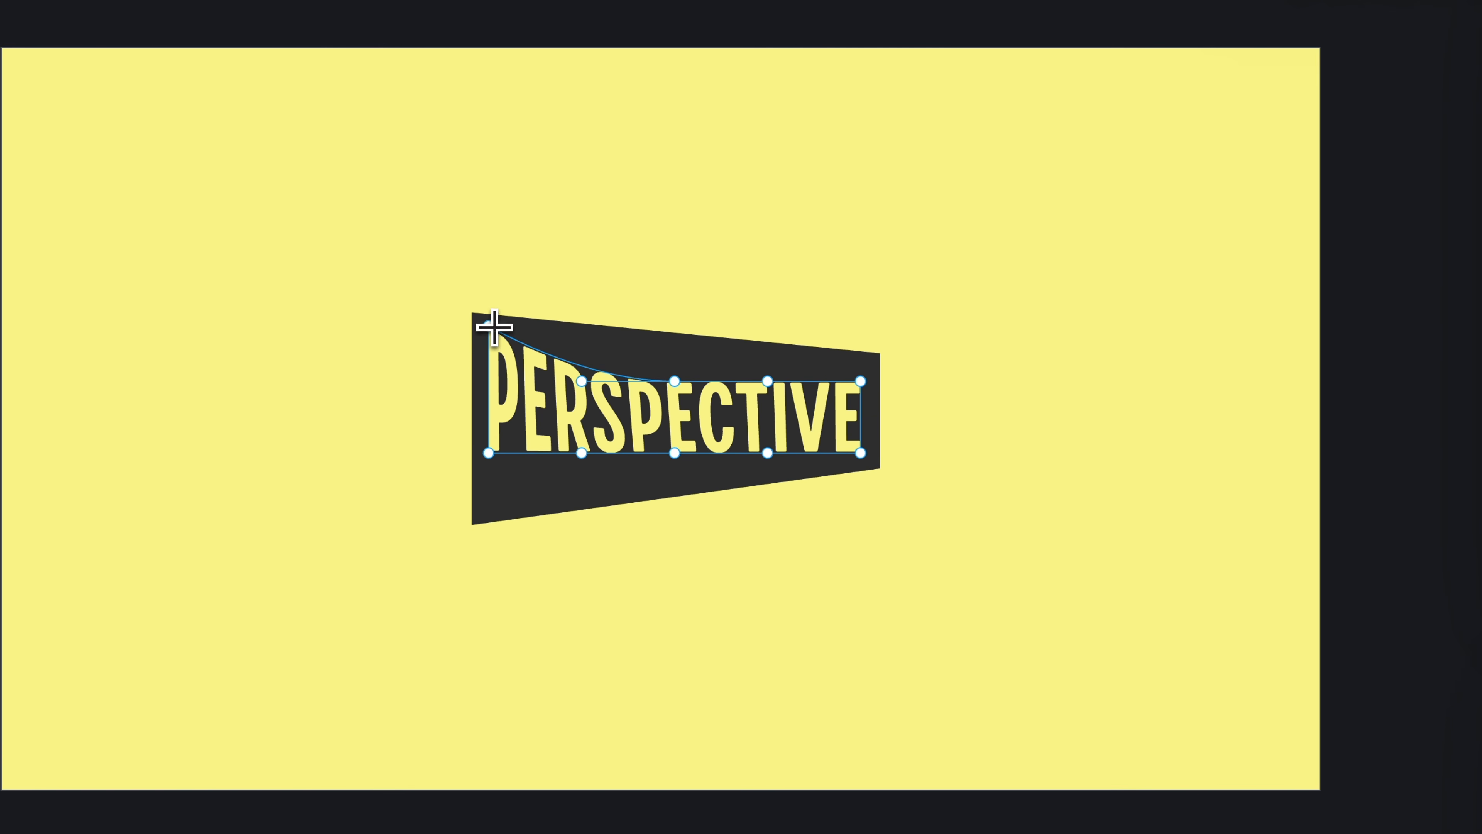
drag(489, 455, 489, 507)
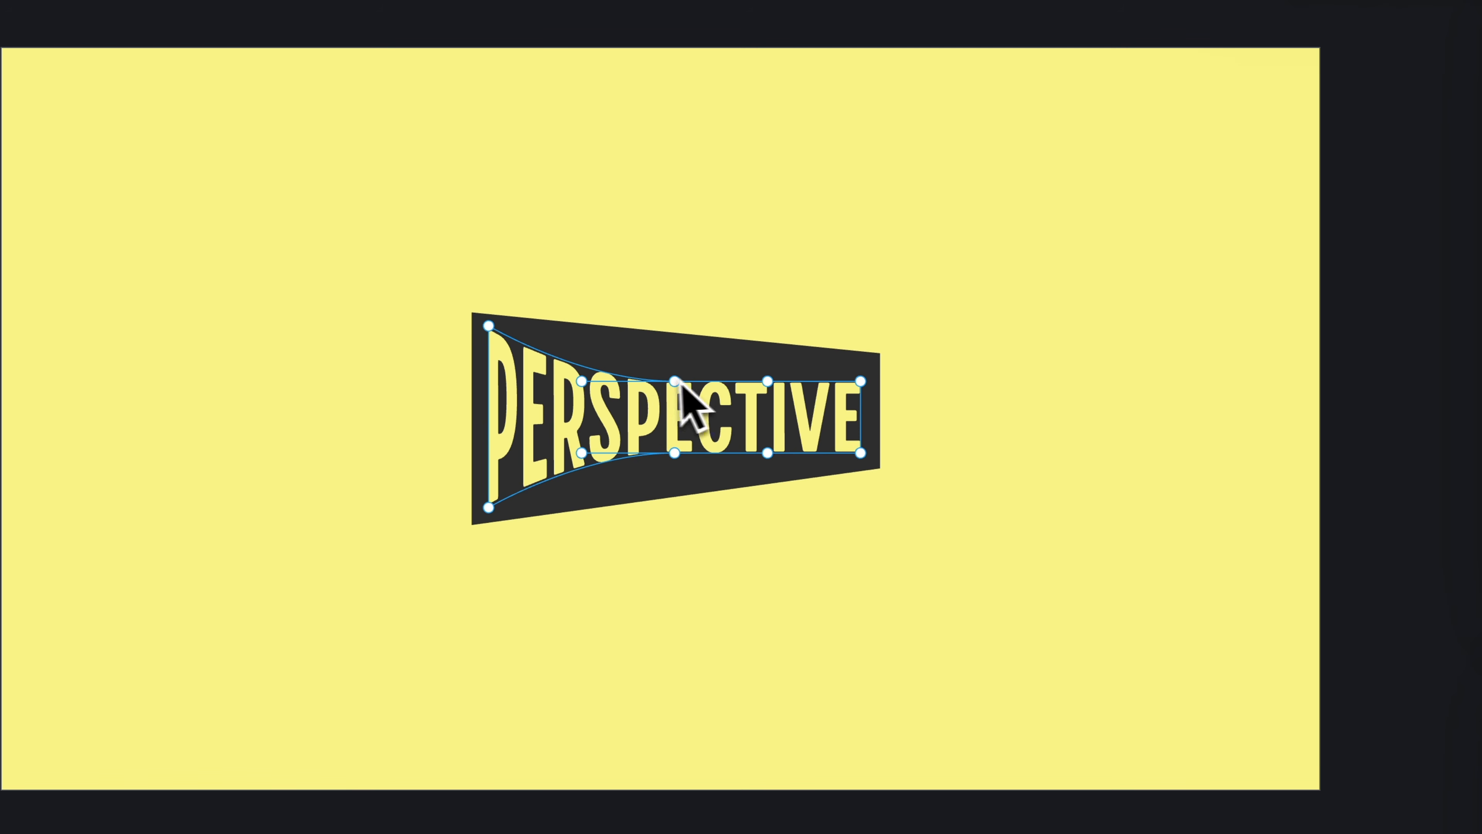
drag(674, 382, 681, 346)
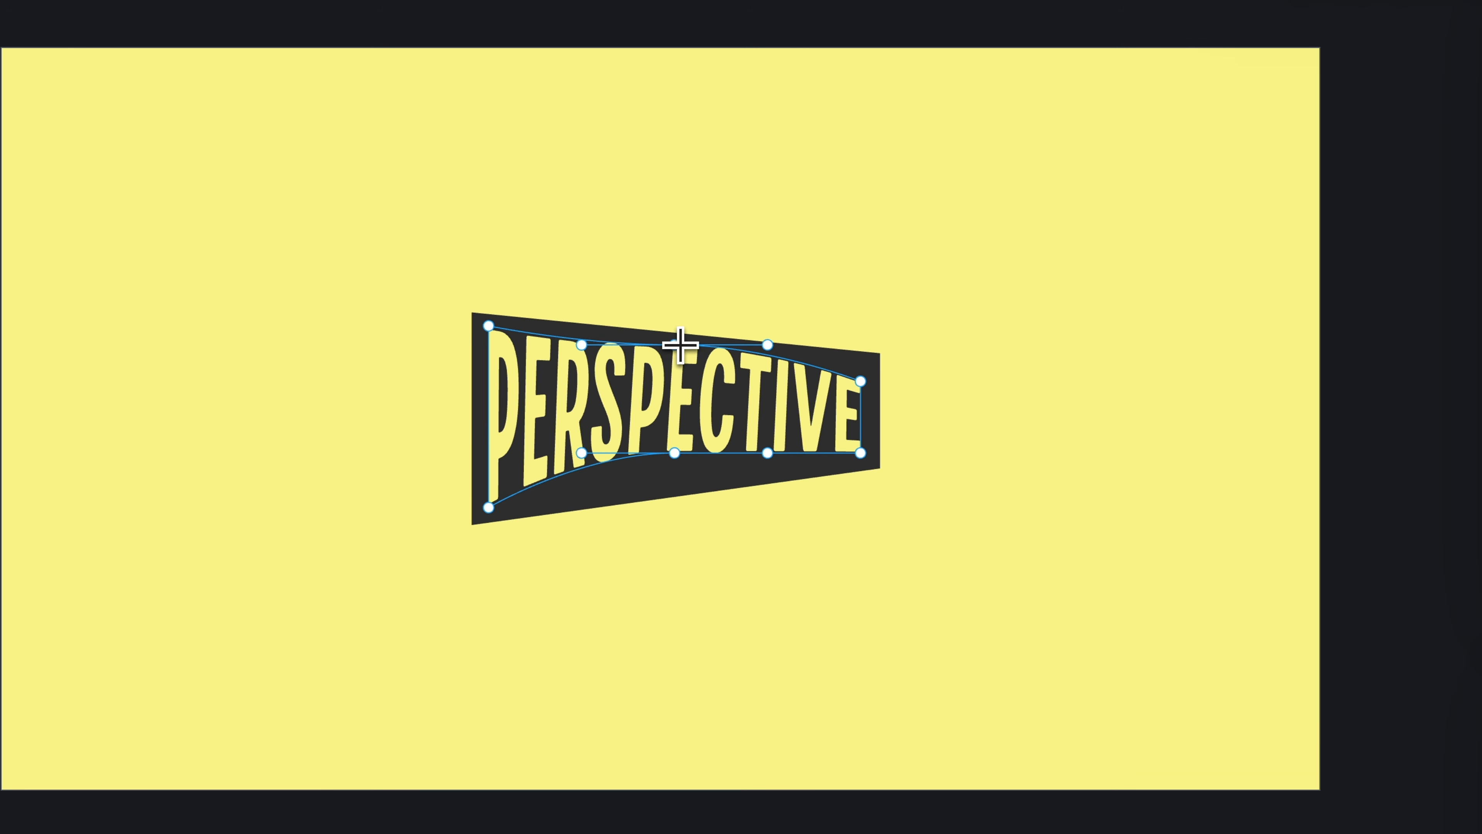